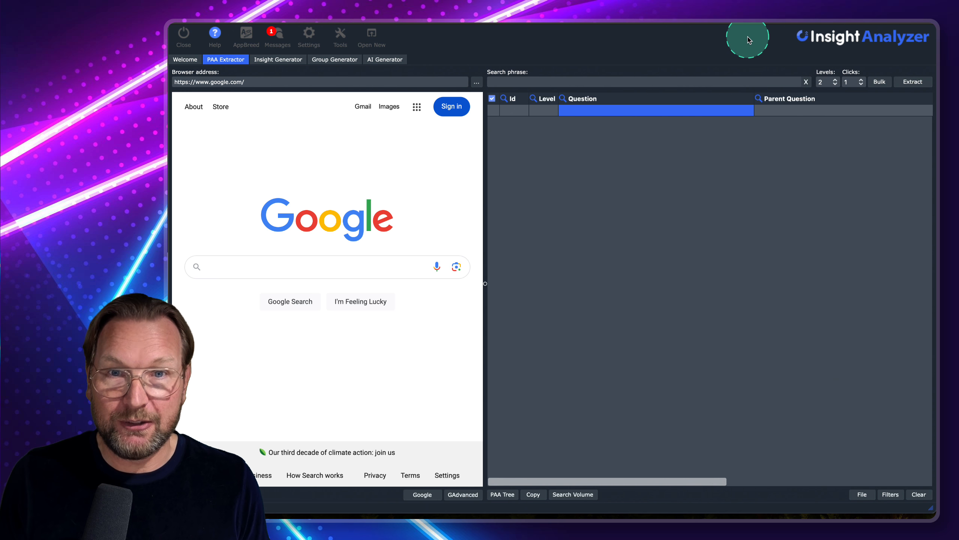
Step: Switch to Chrome and open the Google home page in a new tab
{"action": "key", "text": "super+Tab"}
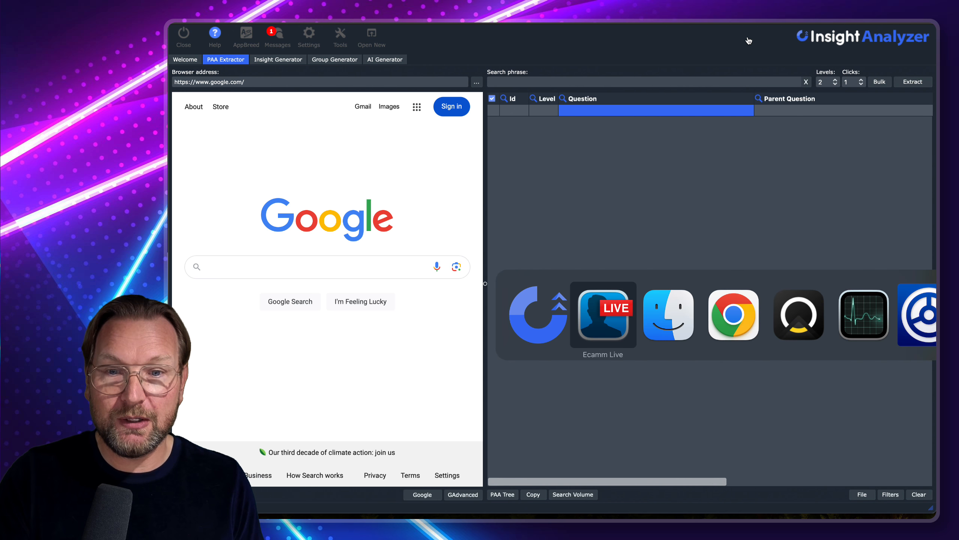
{"action": "key", "text": "super+Tab"}
{"action": "key", "text": "super+Tab"}
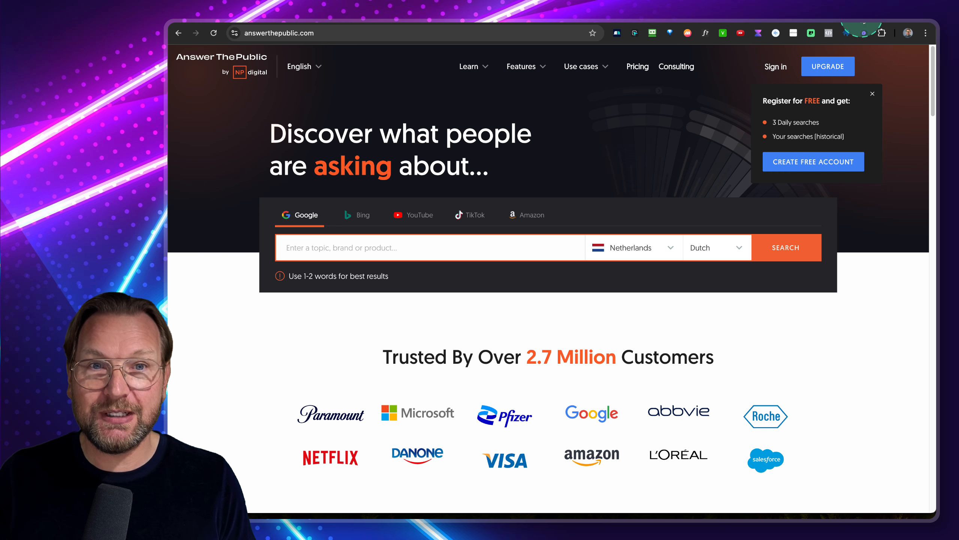
{"action": "key", "text": "super+t"}
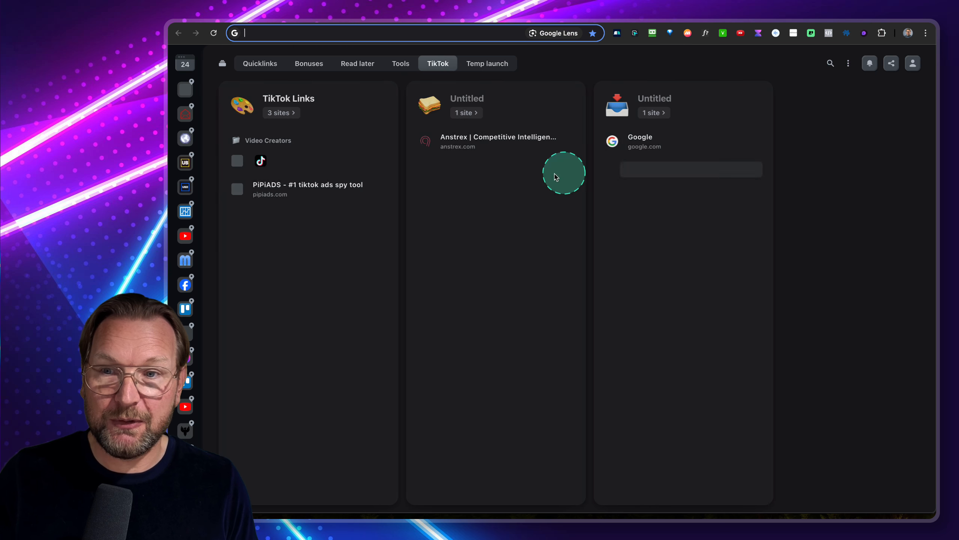
{"action": "left_click", "coordinate": [655, 142]}
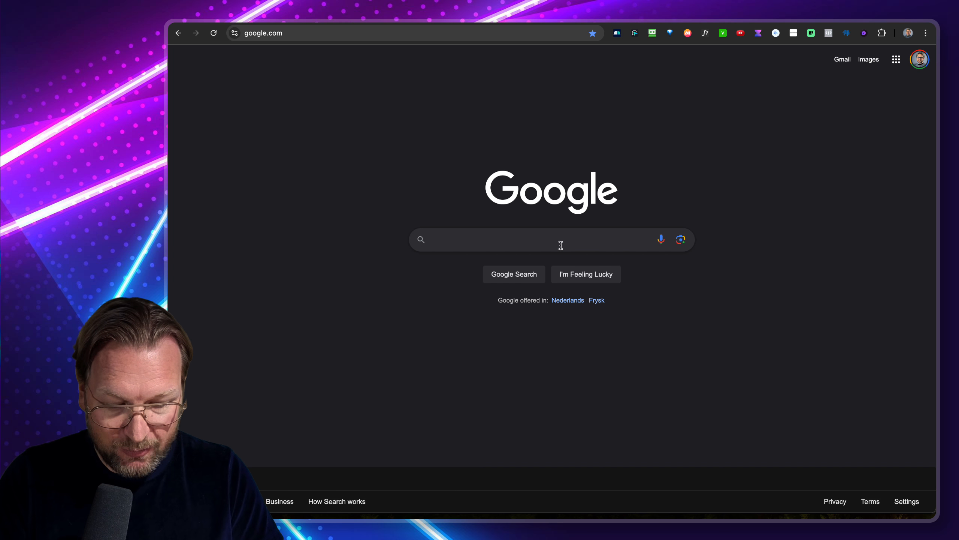
Step: Search Google for "Dog training" and find the People also ask section in the results
{"action": "left_click", "coordinate": [561, 245]}
{"action": "type", "text": "Dog training"}
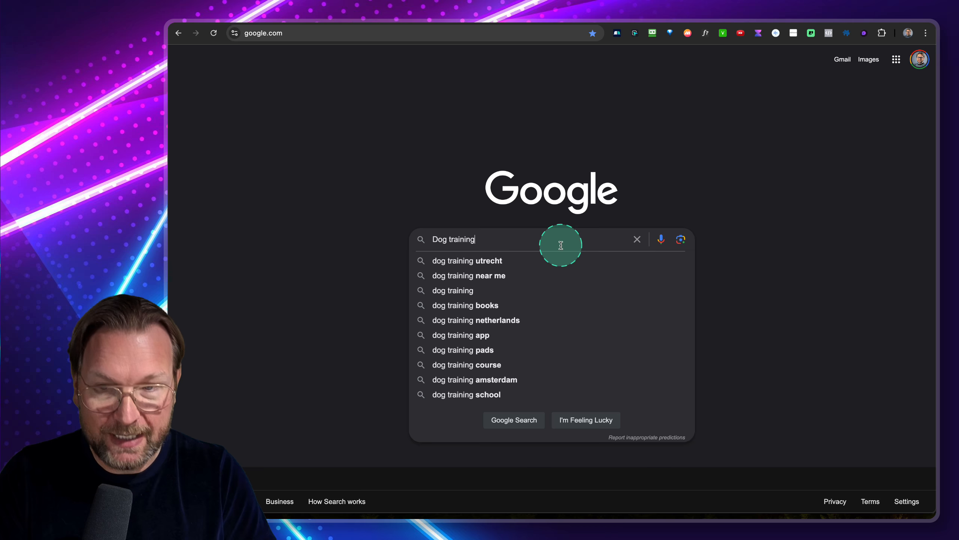
{"action": "key", "text": "Return"}
{"action": "scroll", "coordinate": [558, 265], "scroll_direction": "down", "scroll_amount": 8}
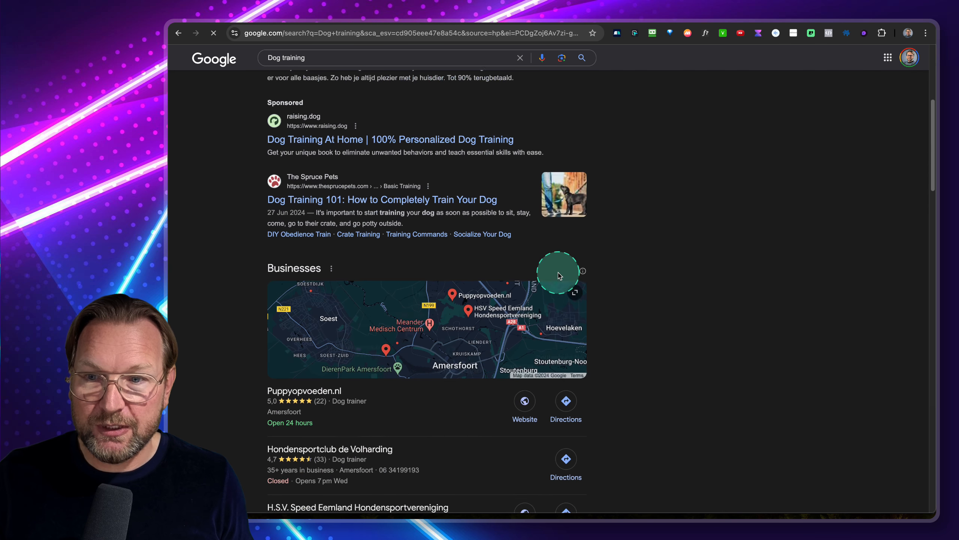
{"action": "scroll", "coordinate": [559, 275], "scroll_direction": "down", "scroll_amount": 10}
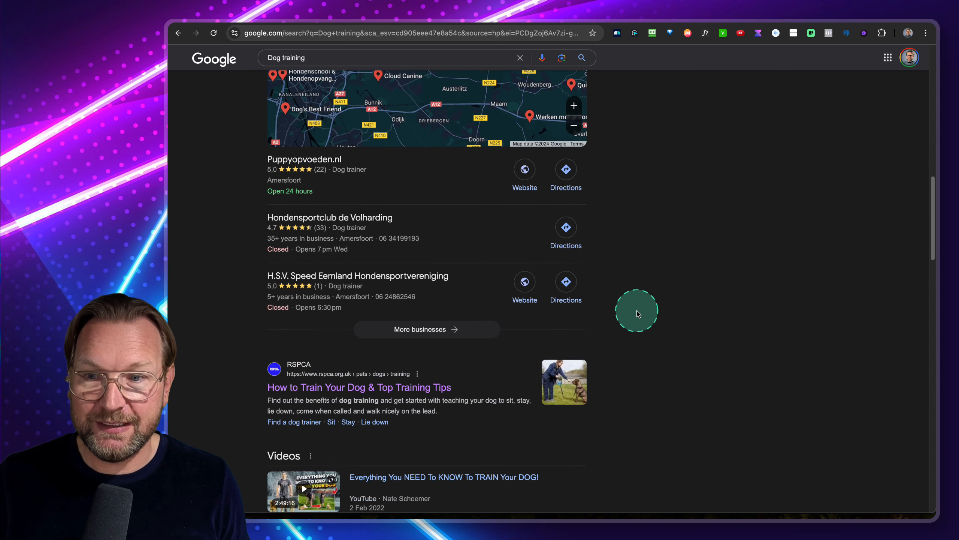
{"action": "scroll", "coordinate": [637, 314], "scroll_direction": "down", "scroll_amount": 12}
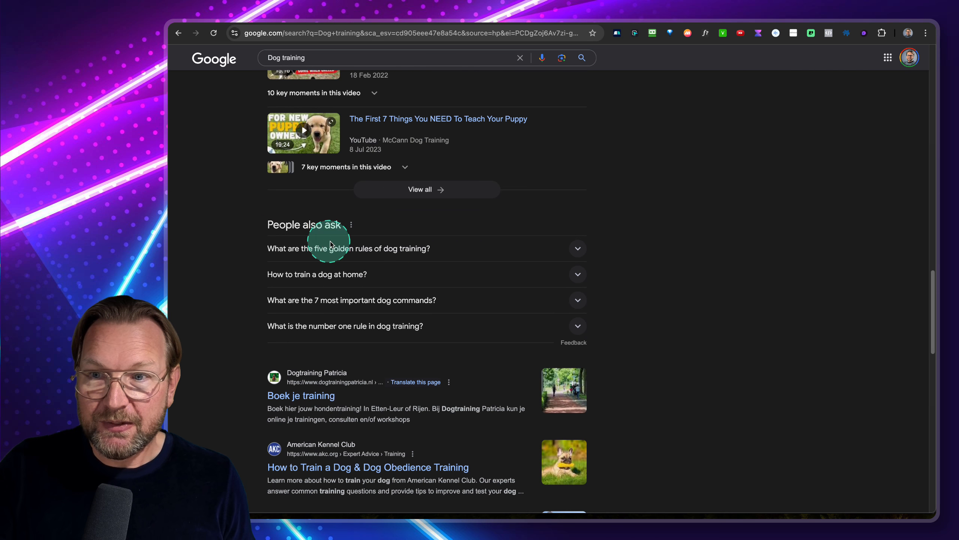
Step: Expand and collapse the question about the five golden rules of dog training twice to load more related questions
{"action": "mouse_move", "coordinate": [256, 208]}
{"action": "left_mouse_down"}
{"action": "mouse_move", "coordinate": [382, 295]}
{"action": "mouse_move", "coordinate": [599, 356]}
{"action": "left_mouse_up"}
{"action": "key", "text": "ctrl+m"}
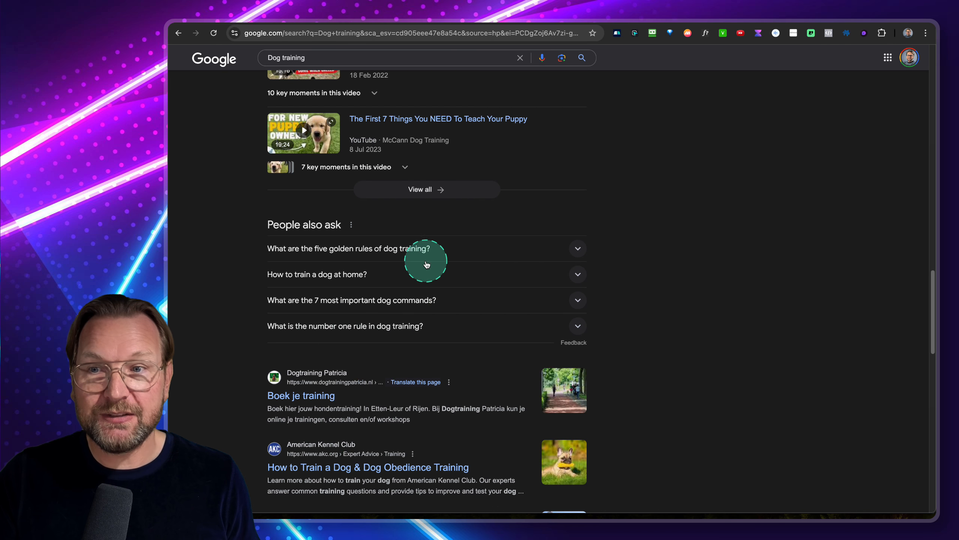
{"action": "left_click", "coordinate": [465, 254]}
{"action": "left_click", "coordinate": [392, 250]}
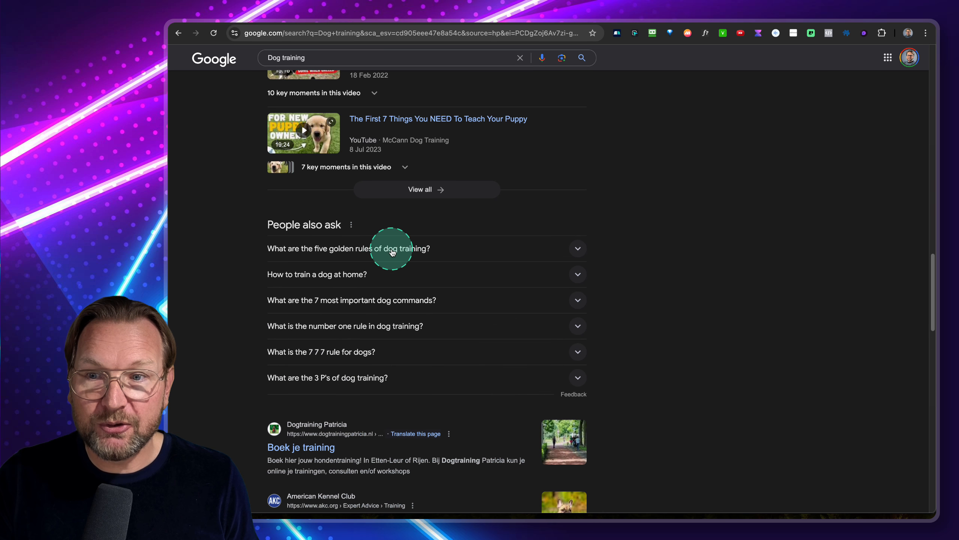
{"action": "mouse_move", "coordinate": [255, 235]}
{"action": "left_mouse_down"}
{"action": "mouse_move", "coordinate": [430, 368]}
{"action": "mouse_move", "coordinate": [600, 407]}
{"action": "left_mouse_up"}
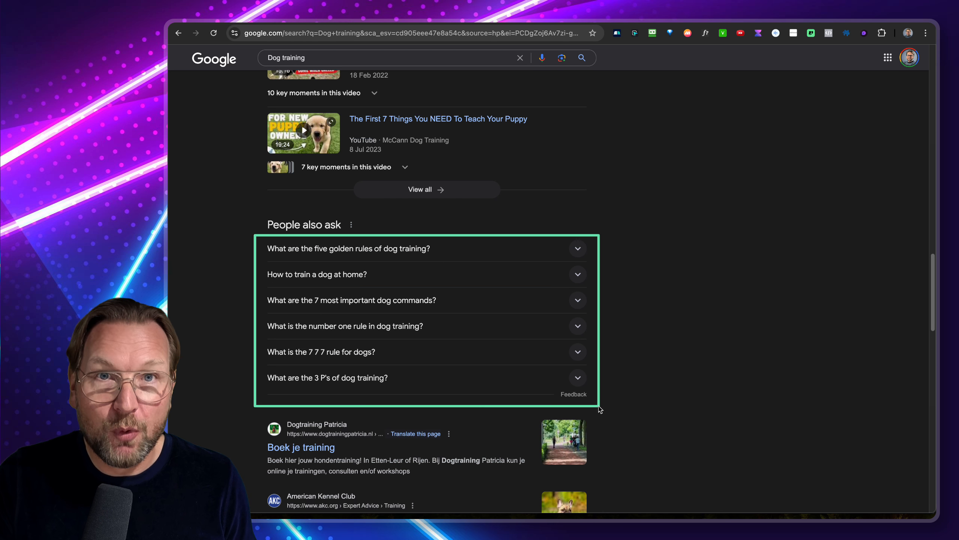
{"action": "left_click", "coordinate": [423, 251]}
{"action": "left_click", "coordinate": [423, 251]}
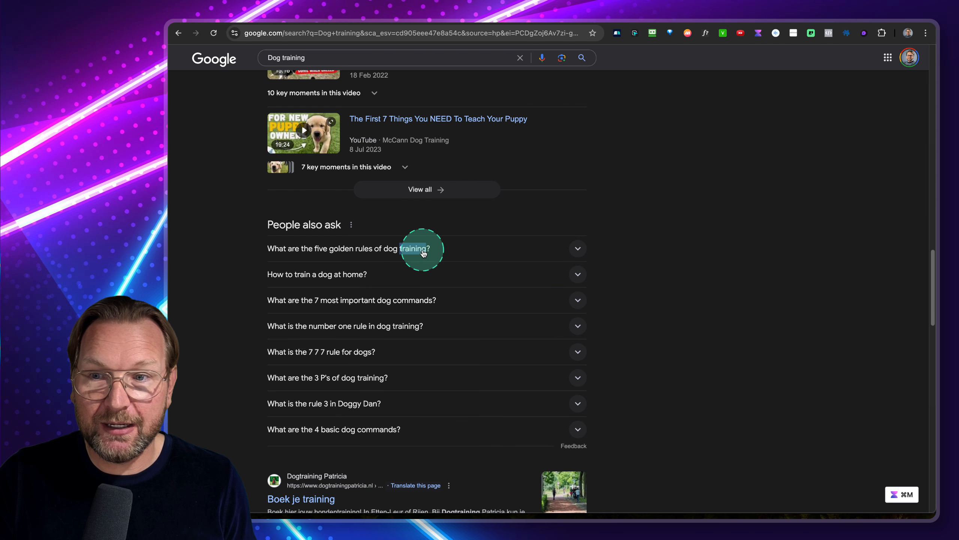
{"action": "left_click_drag", "start_coordinate": [246, 228], "coordinate": [482, 391]}
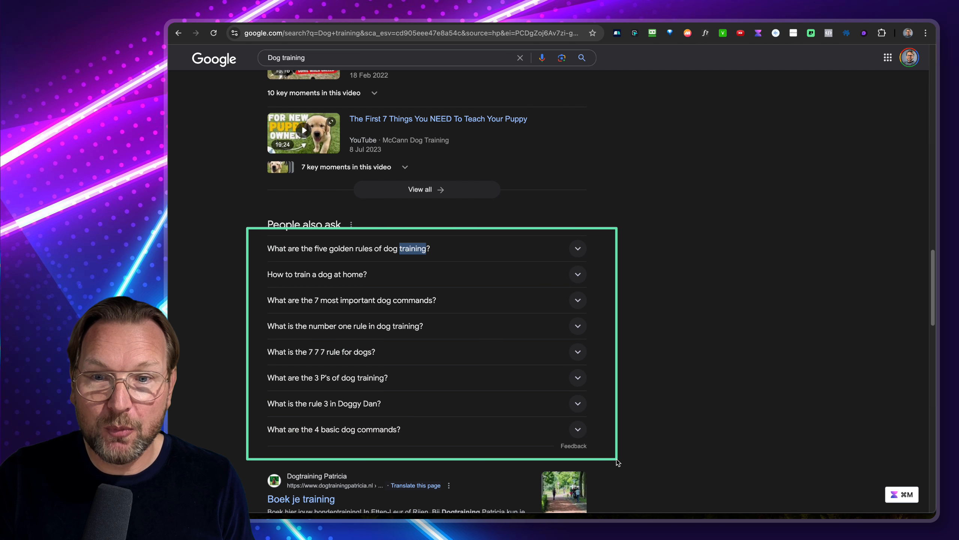
Step: Expand and collapse the questions on training a dog at home and the number one rule to load further questions
{"action": "left_click", "coordinate": [317, 275]}
{"action": "left_click", "coordinate": [317, 275]}
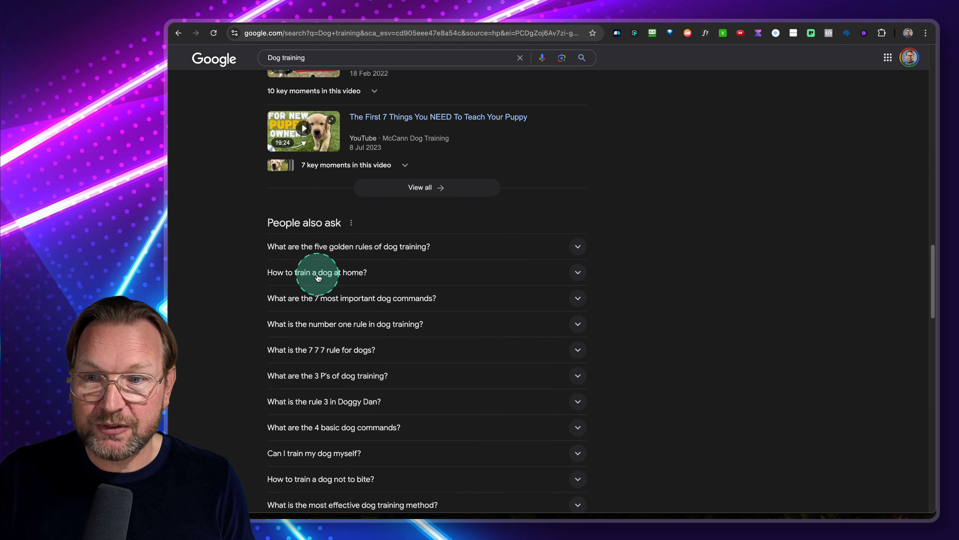
{"action": "scroll", "coordinate": [318, 277], "scroll_direction": "down", "scroll_amount": 2}
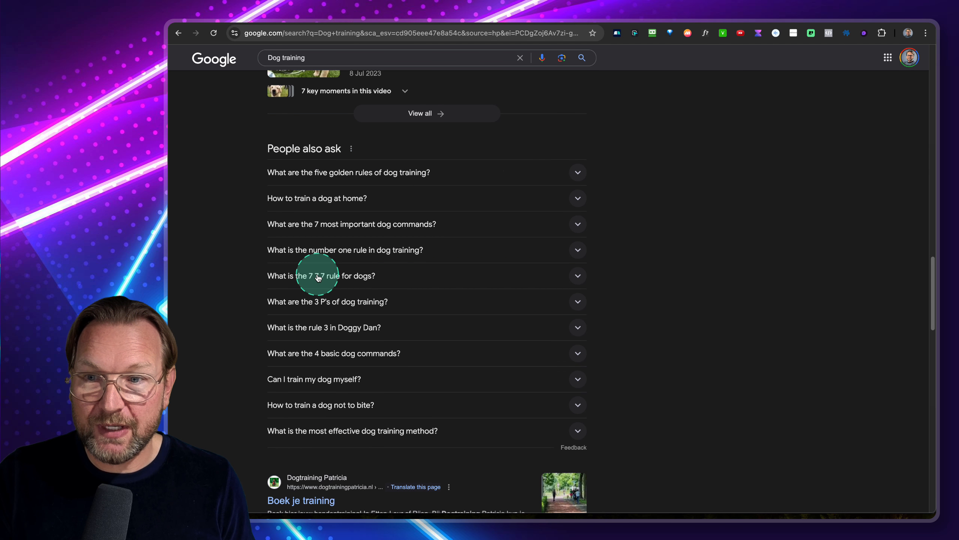
{"action": "left_click", "coordinate": [330, 253]}
{"action": "left_click", "coordinate": [330, 253]}
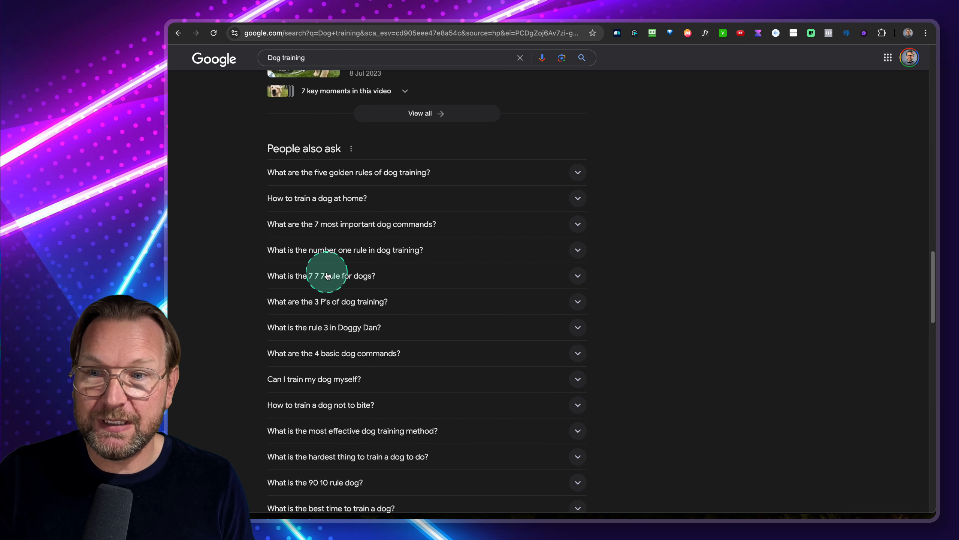
Step: Expand and collapse the 7 7 7 rule, 3 P's and Doggy Dan questions, and look through the extended question list
{"action": "left_click", "coordinate": [328, 276]}
{"action": "left_click", "coordinate": [328, 288]}
{"action": "left_click", "coordinate": [327, 302]}
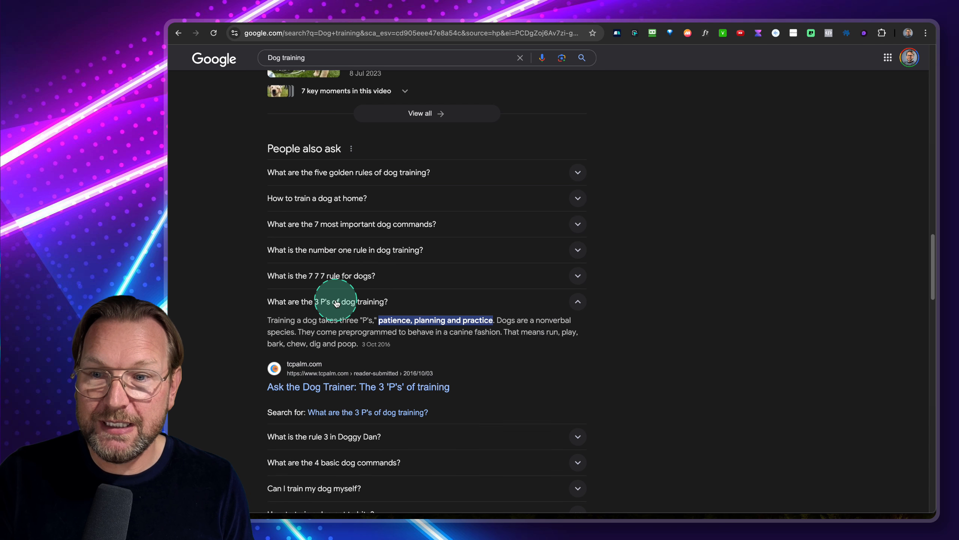
{"action": "scroll", "coordinate": [328, 302], "scroll_direction": "down", "scroll_amount": 3}
{"action": "left_click", "coordinate": [345, 197]}
{"action": "left_click", "coordinate": [341, 228]}
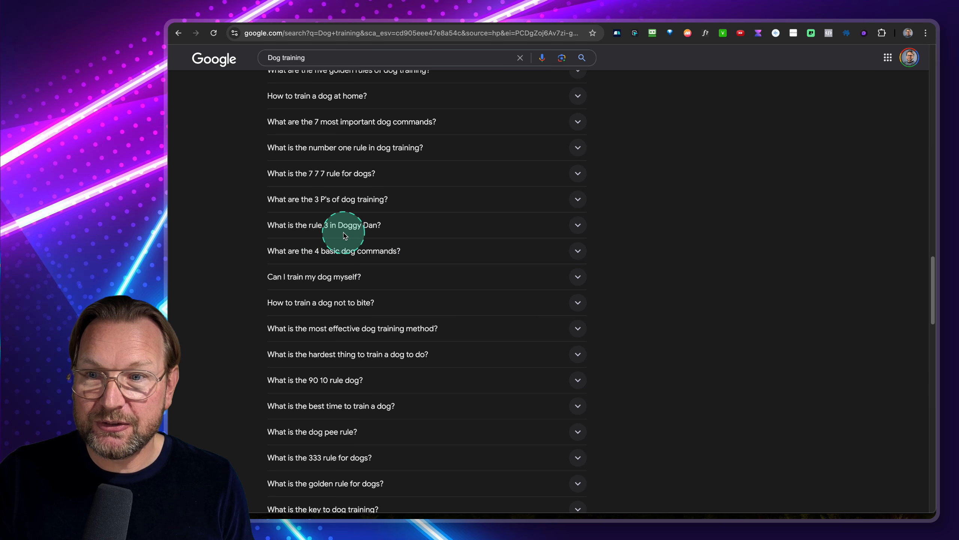
{"action": "left_click", "coordinate": [356, 225]}
{"action": "scroll", "coordinate": [434, 225], "scroll_direction": "up", "scroll_amount": 3}
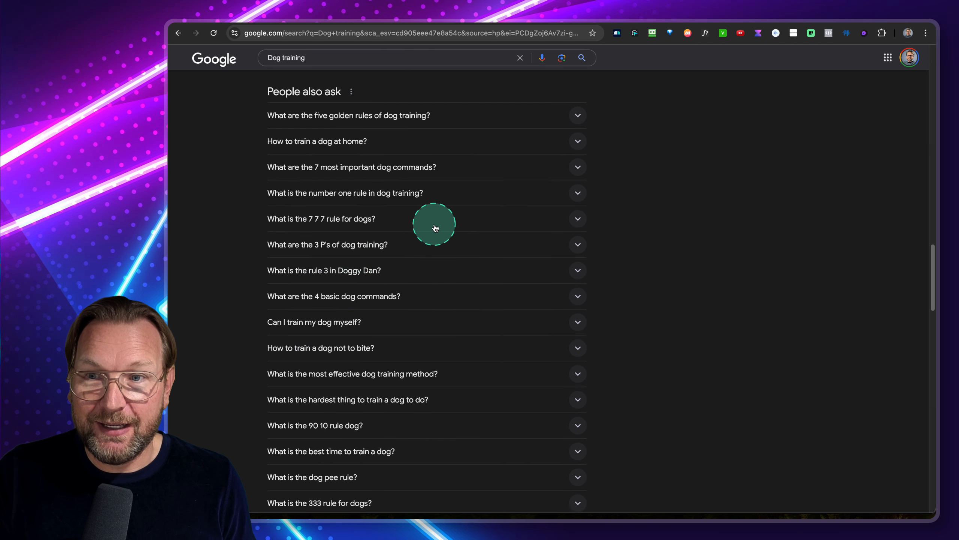
{"action": "scroll", "coordinate": [331, 186], "scroll_direction": "down", "scroll_amount": 6}
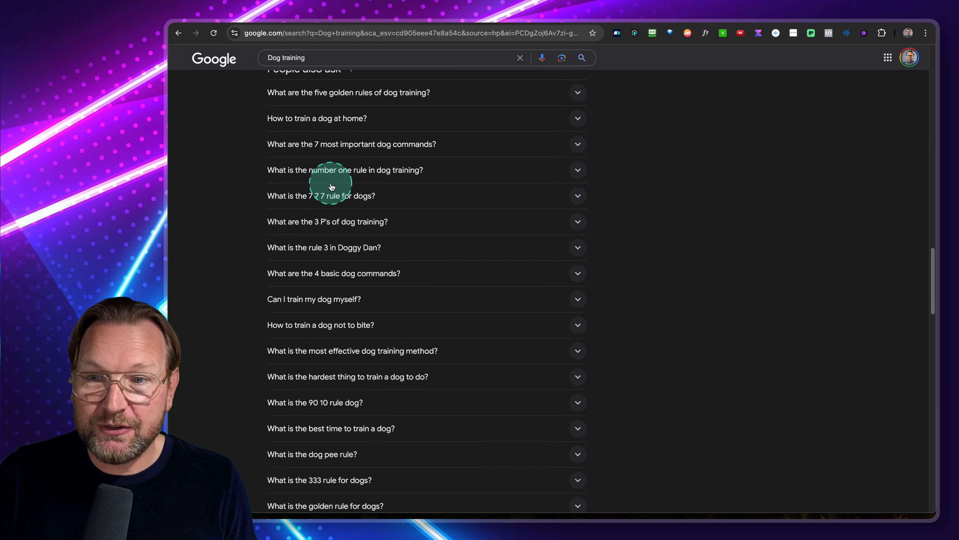
{"action": "scroll", "coordinate": [332, 186], "scroll_direction": "down", "scroll_amount": 2}
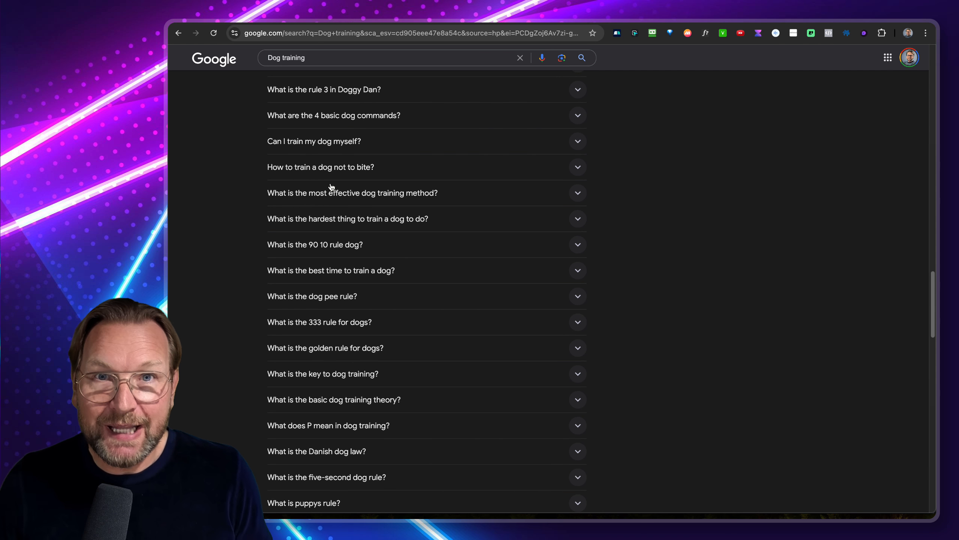
Step: Switch to Insight Analyzer and enter "Dog training" as the PAA Extractor search phrase
{"action": "key", "text": "super+Tab"}
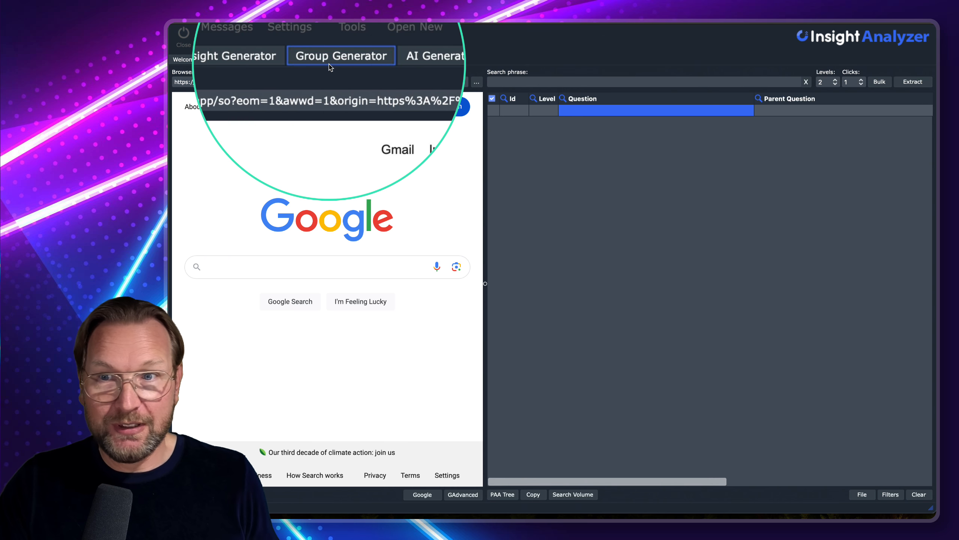
{"action": "left_click", "coordinate": [330, 67]}
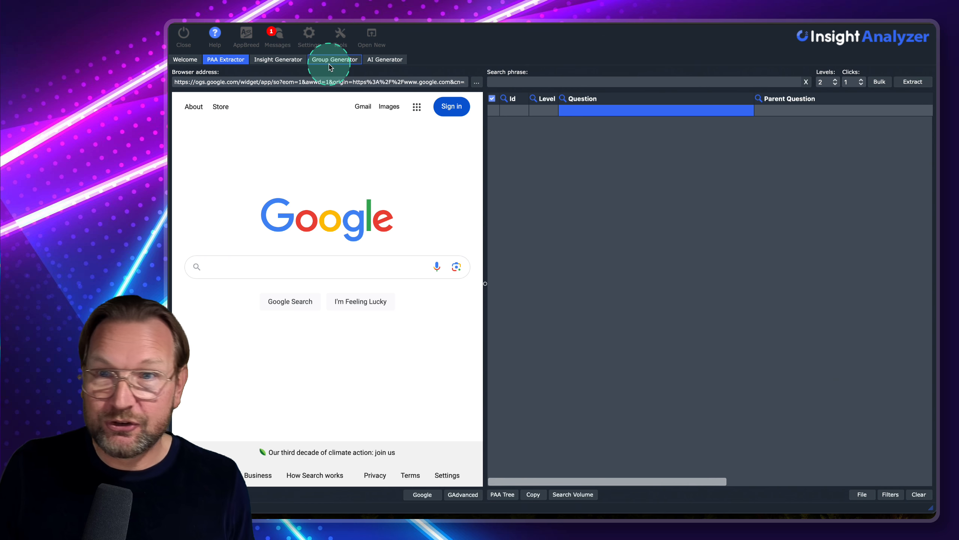
{"action": "left_click", "coordinate": [379, 64]}
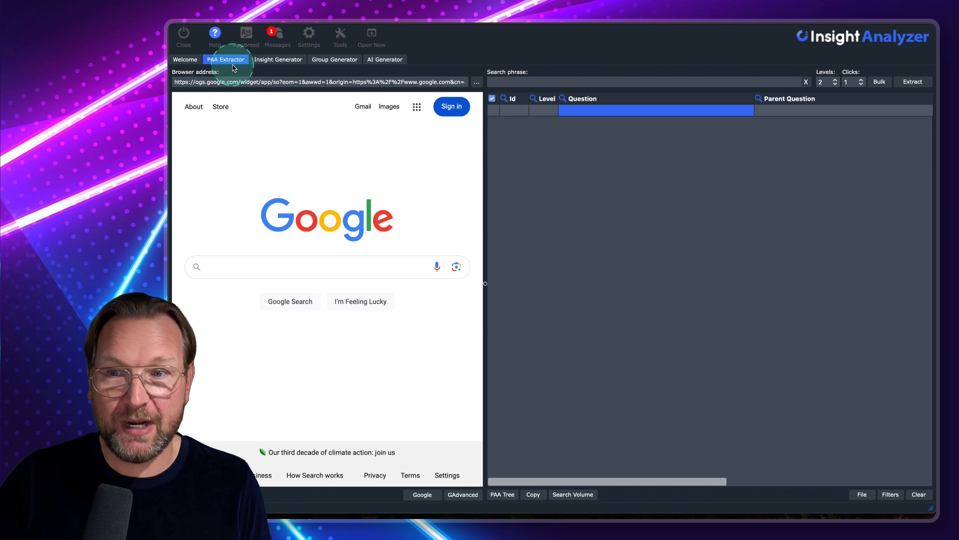
{"action": "left_click", "coordinate": [513, 84]}
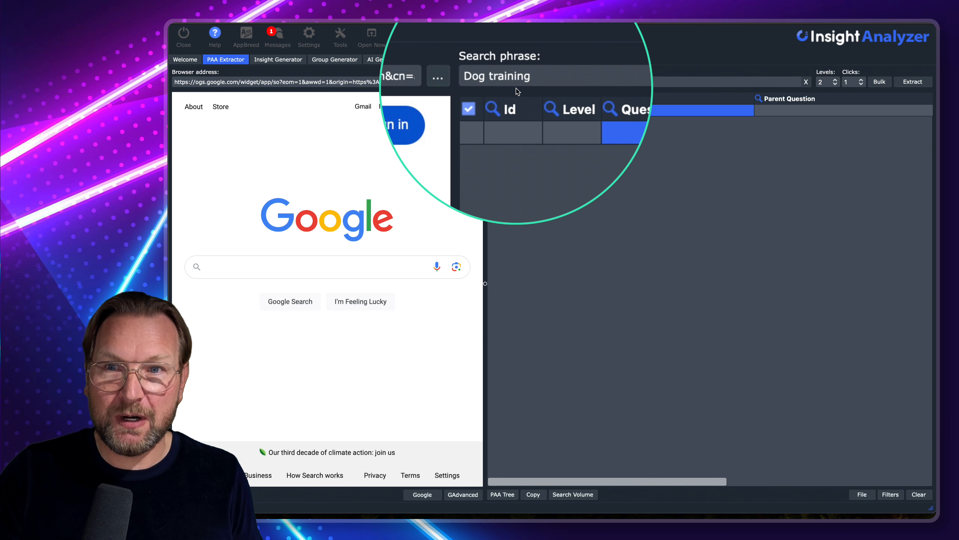
{"action": "left_click", "coordinate": [671, 213]}
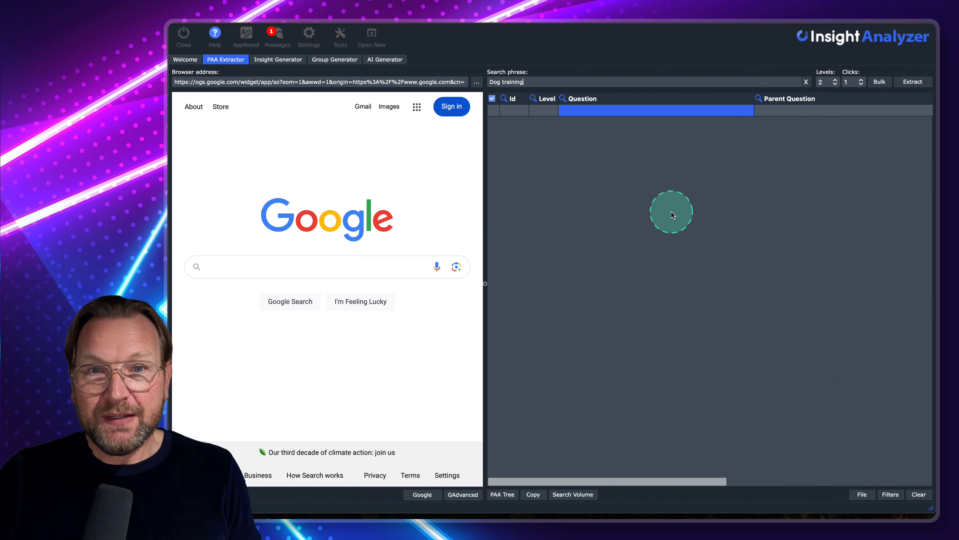
Step: Set the extraction to 3 levels and 2 clicks, and extract the People Also Ask questions
{"action": "left_click", "coordinate": [826, 82]}
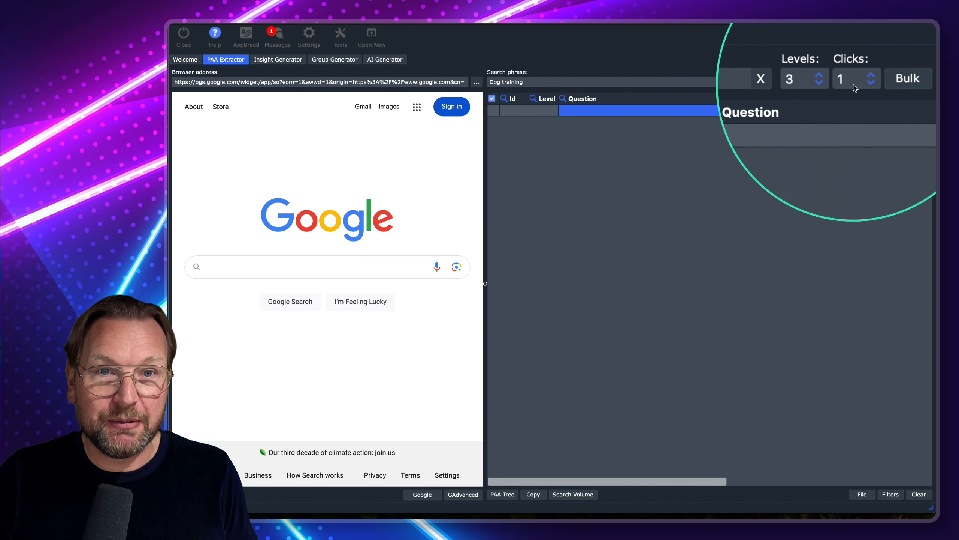
{"action": "left_click", "coordinate": [880, 65]}
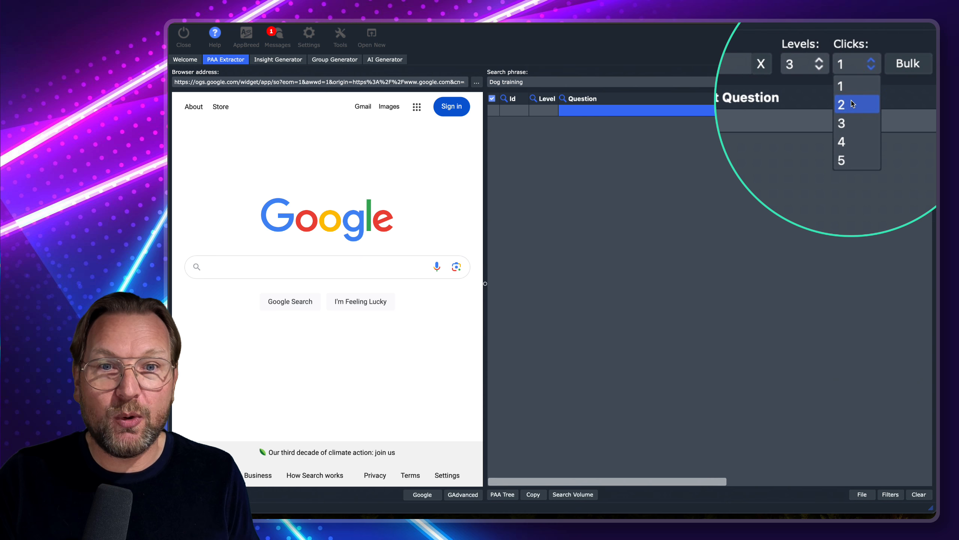
{"action": "left_click", "coordinate": [852, 102]}
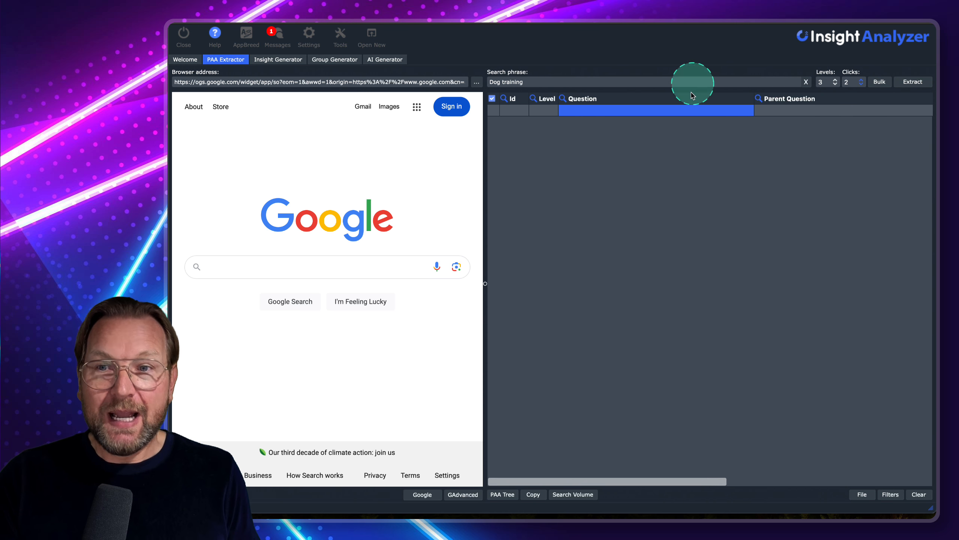
{"action": "left_click", "coordinate": [900, 76]}
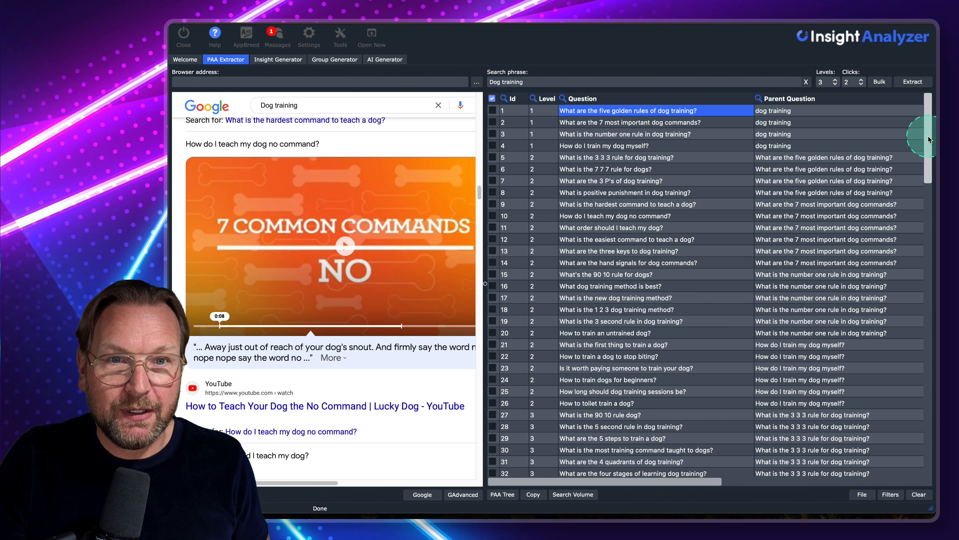
Step: Review the extracted questions with their parent questions, and open the PAA question tree
{"action": "left_click_drag", "start_coordinate": [929, 140], "coordinate": [929, 214]}
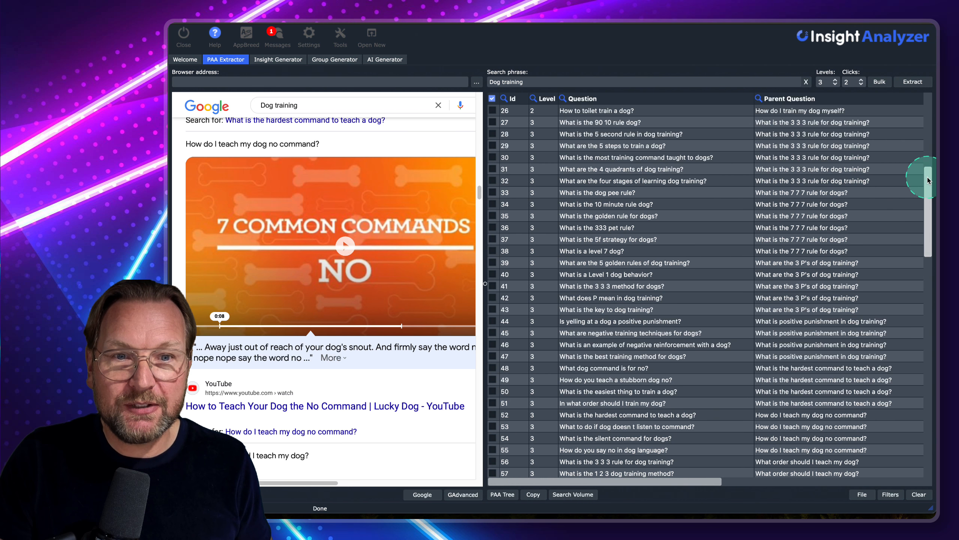
{"action": "left_click_drag", "start_coordinate": [929, 181], "coordinate": [929, 92]}
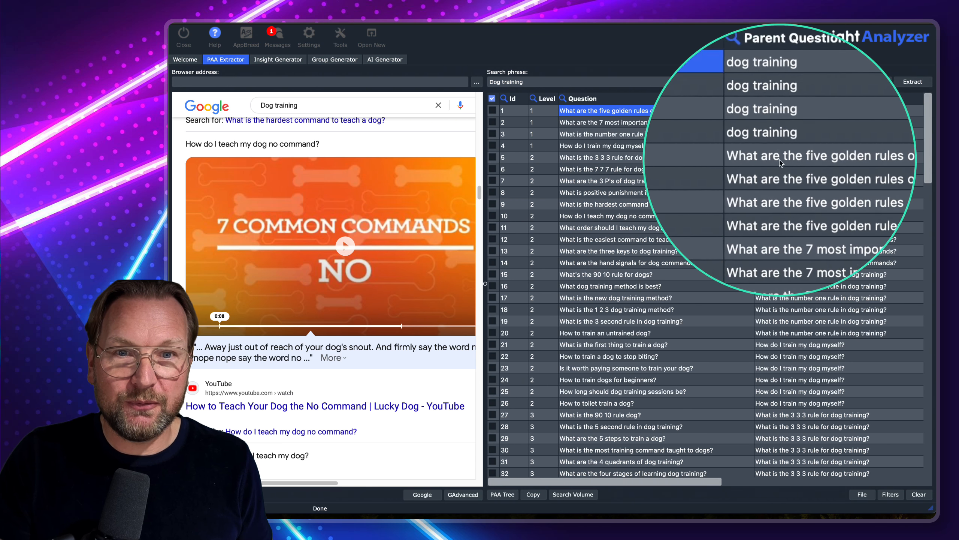
{"action": "scroll", "coordinate": [800, 155], "scroll_direction": "down", "scroll_amount": 7}
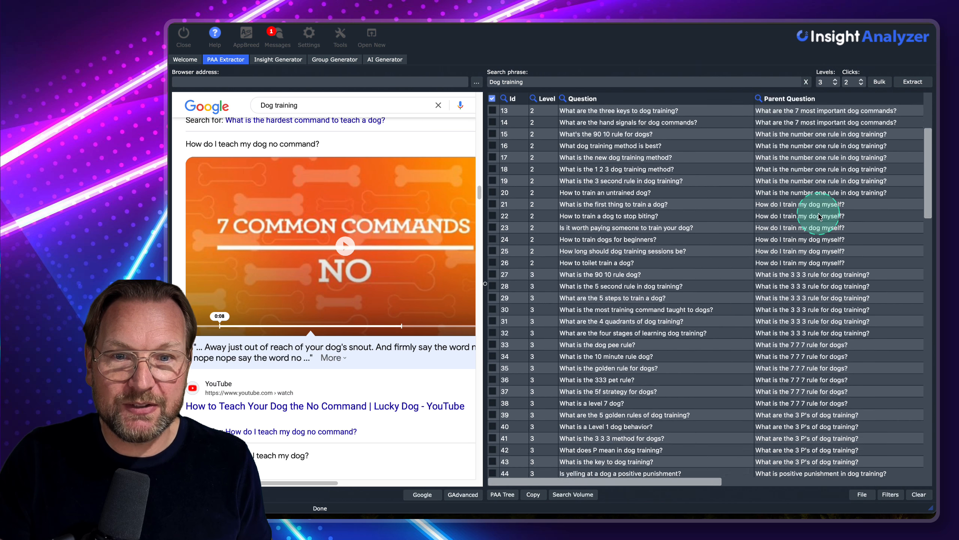
{"action": "scroll", "coordinate": [818, 216], "scroll_direction": "up", "scroll_amount": 7}
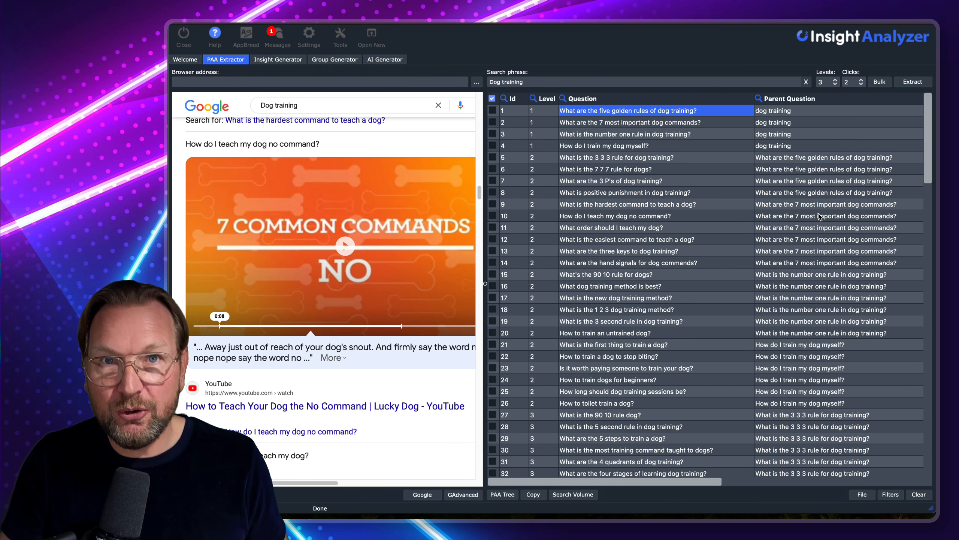
{"action": "left_click", "coordinate": [500, 496]}
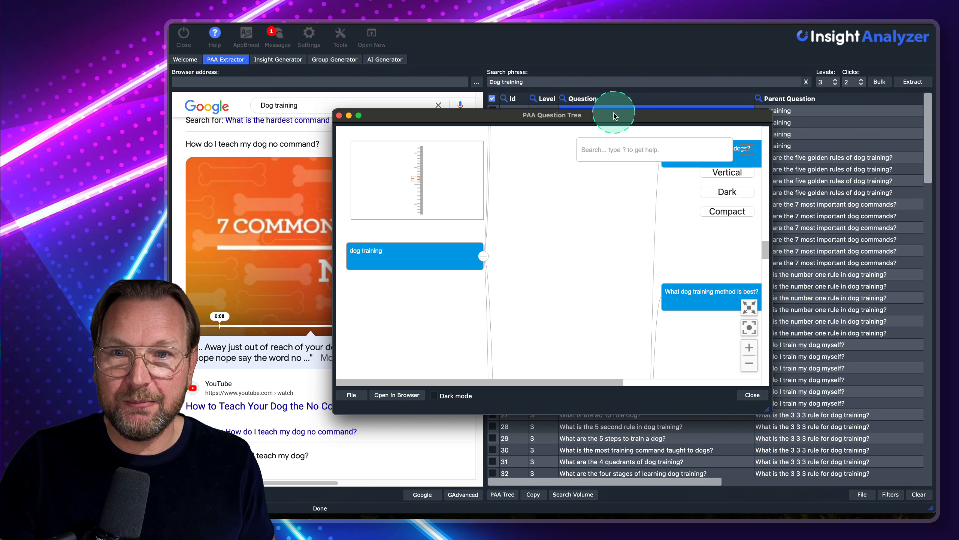
Step: Enlarge the PAA Question Tree window and examine the dog training question branches at overview and readable zoom levels
{"action": "left_click_drag", "start_coordinate": [610, 113], "coordinate": [467, 23]}
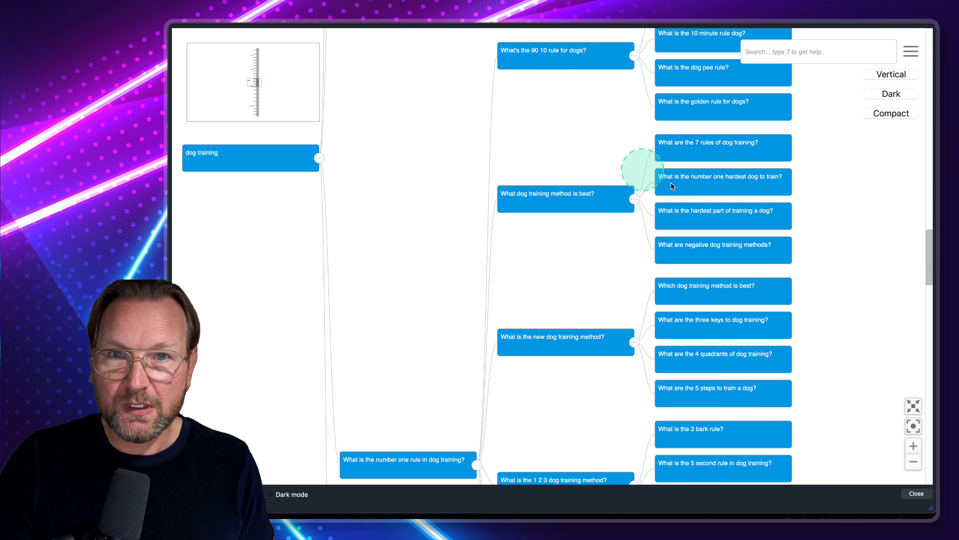
{"action": "left_click_drag", "start_coordinate": [431, 229], "coordinate": [443, 106]}
{"action": "scroll", "coordinate": [443, 105], "scroll_direction": "up", "scroll_amount": 3}
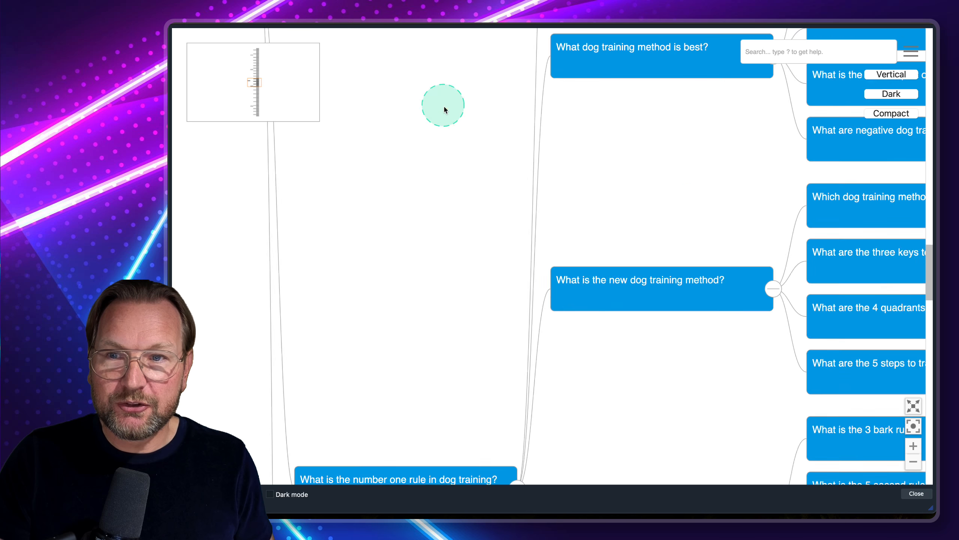
{"action": "left_click", "coordinate": [910, 464]}
{"action": "left_click", "coordinate": [912, 464]}
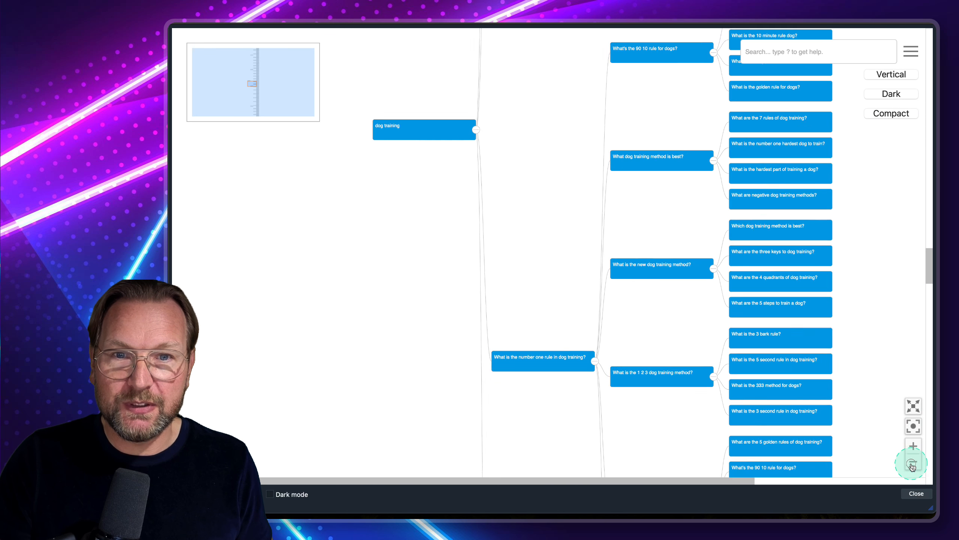
{"action": "left_click", "coordinate": [912, 464]}
{"action": "left_click", "coordinate": [913, 464]}
{"action": "left_click", "coordinate": [913, 464]}
{"action": "left_click", "coordinate": [912, 464]}
{"action": "left_click", "coordinate": [590, 170]}
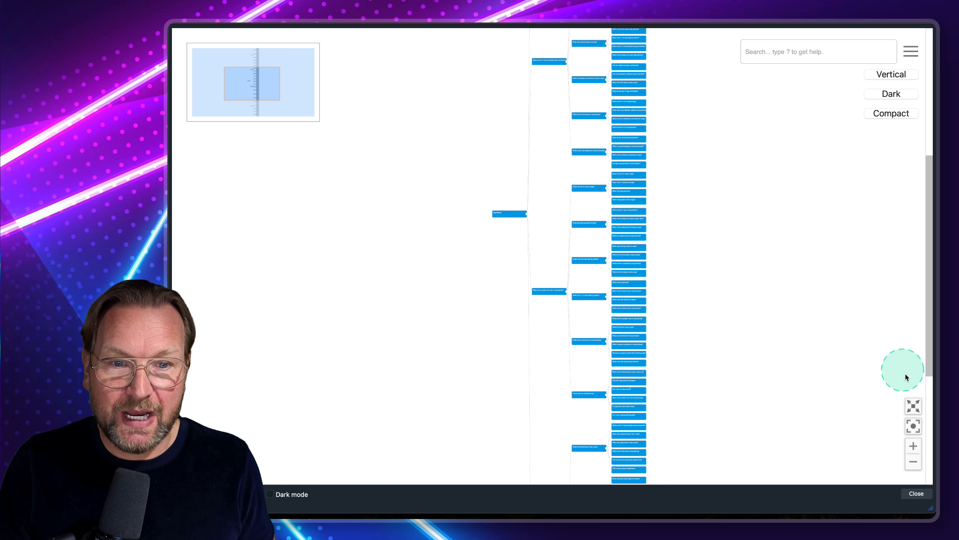
{"action": "left_click", "coordinate": [913, 447]}
{"action": "left_click", "coordinate": [914, 447]}
{"action": "left_click", "coordinate": [914, 447]}
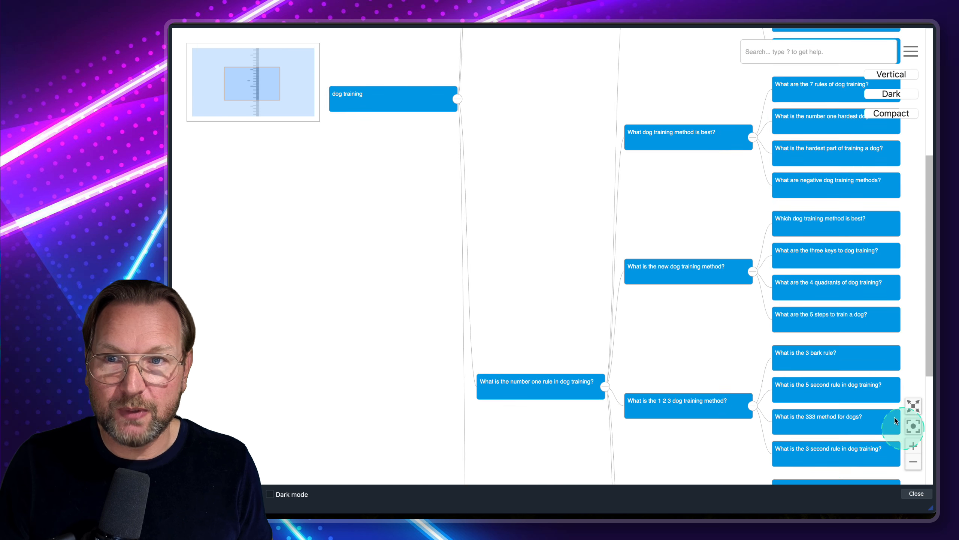
Step: Turn on dark mode for the question tree
{"action": "left_click", "coordinate": [329, 477]}
{"action": "left_click", "coordinate": [278, 495]}
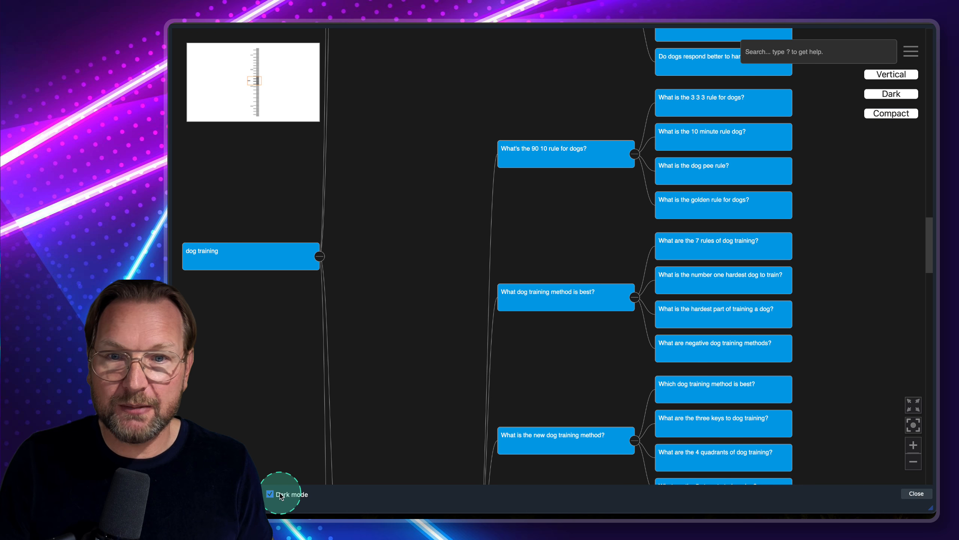
Step: View the description and link details of "What is the easiest command to teach a dog?" and "What are the top 10 dog commands?", closing each
{"action": "scroll", "coordinate": [363, 204], "scroll_direction": "up", "scroll_amount": 10}
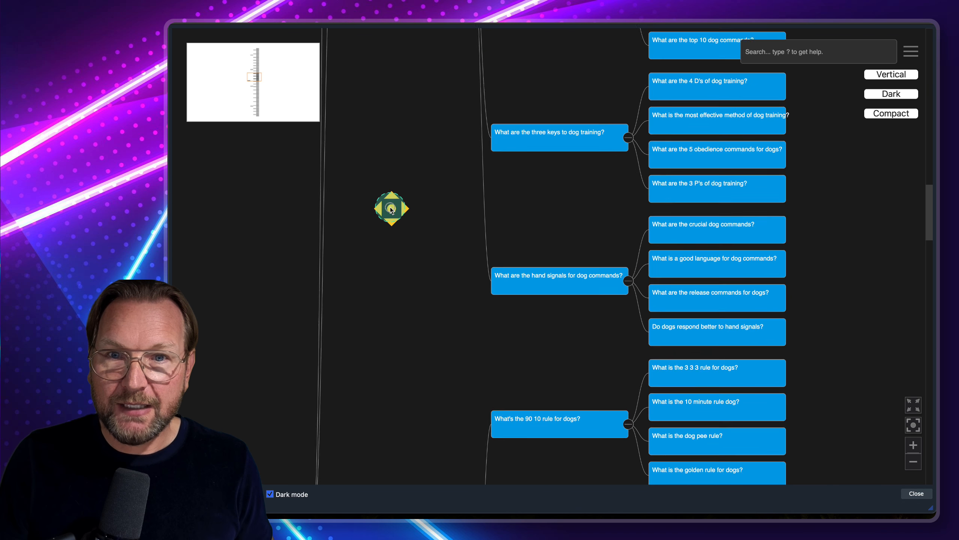
{"action": "left_click_drag", "start_coordinate": [390, 209], "coordinate": [362, 306]}
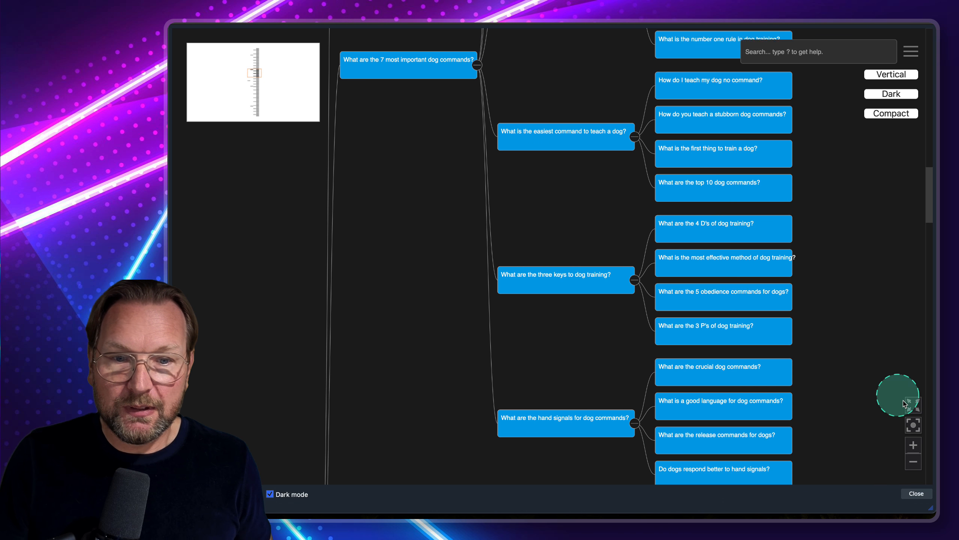
{"action": "left_click", "coordinate": [913, 445]}
{"action": "left_click", "coordinate": [913, 444]}
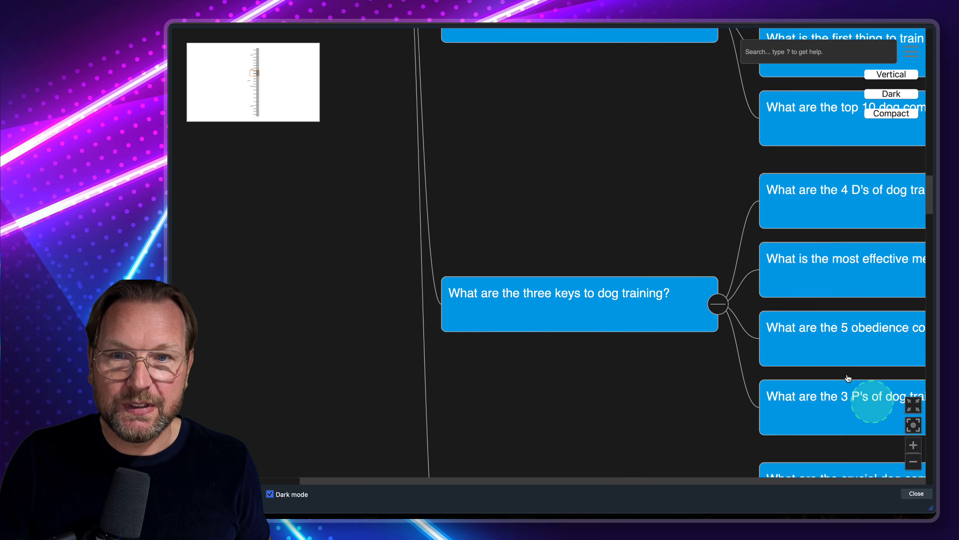
{"action": "left_click_drag", "start_coordinate": [848, 378], "coordinate": [487, 267]}
{"action": "left_click_drag", "start_coordinate": [537, 218], "coordinate": [377, 367]}
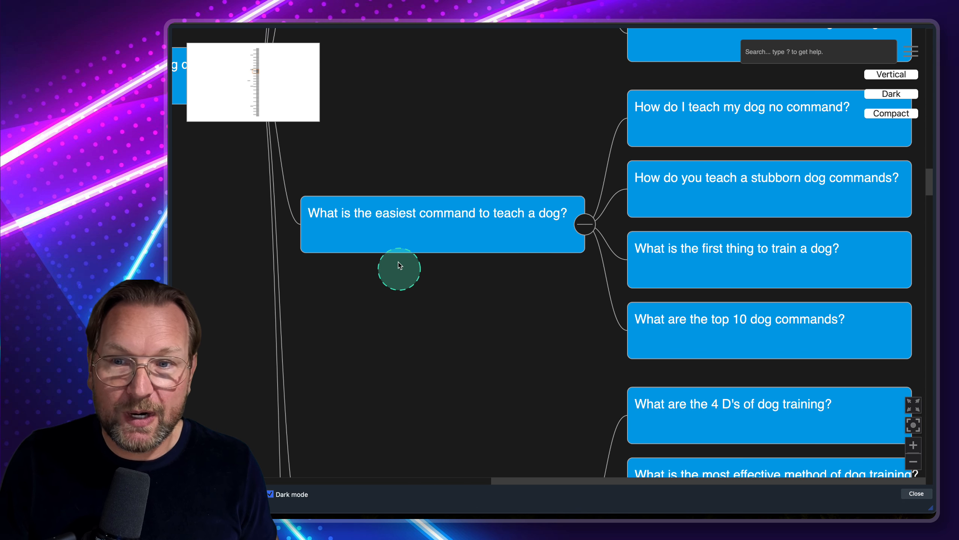
{"action": "left_click", "coordinate": [473, 214]}
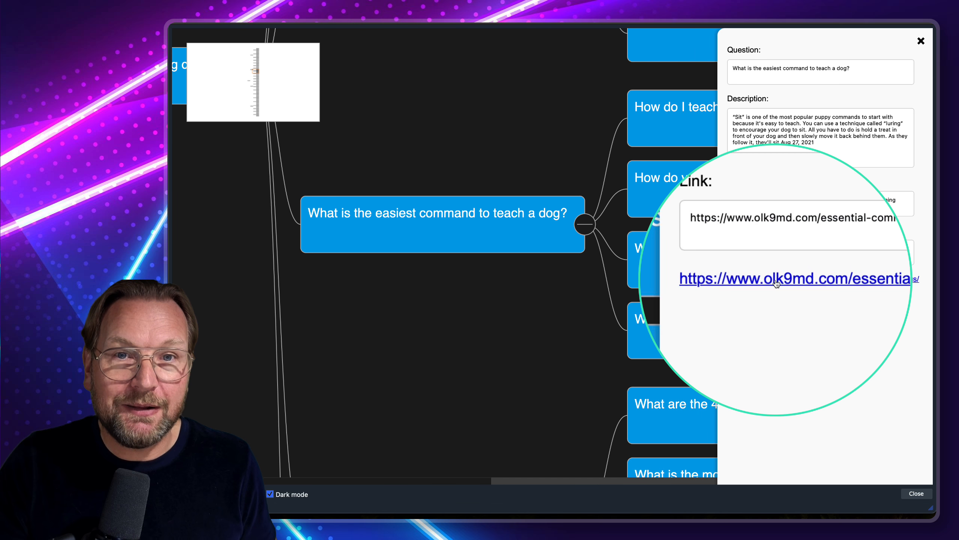
{"action": "left_click", "coordinate": [548, 123]}
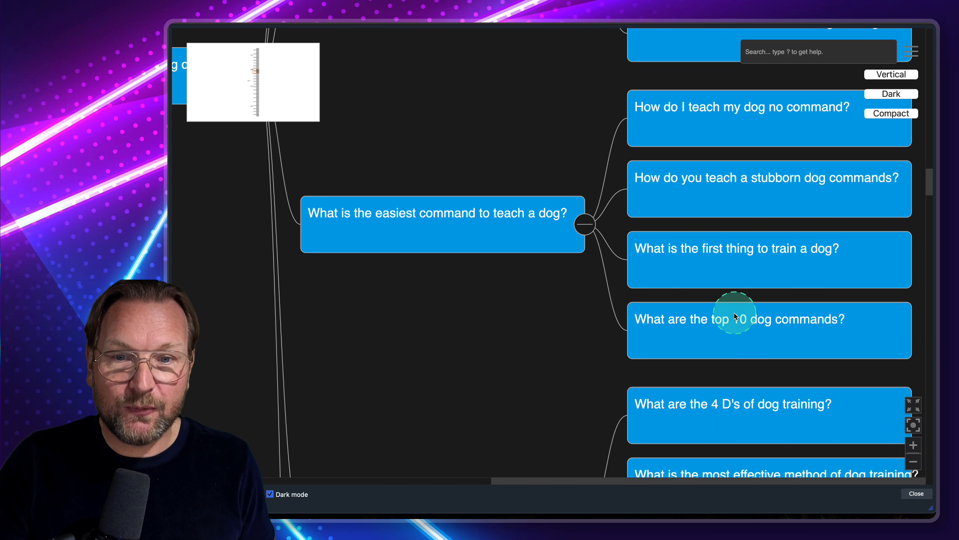
{"action": "left_click", "coordinate": [716, 326]}
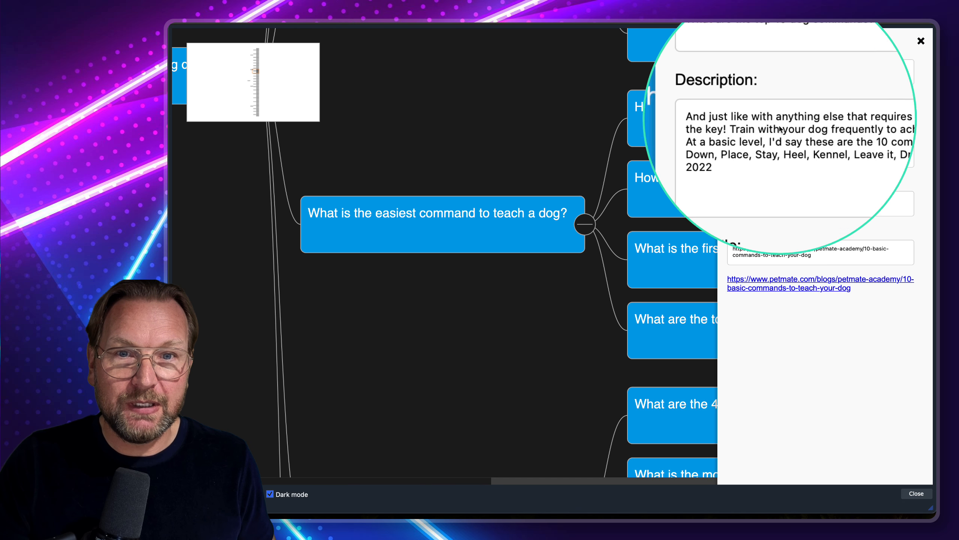
{"action": "left_click", "coordinate": [601, 125]}
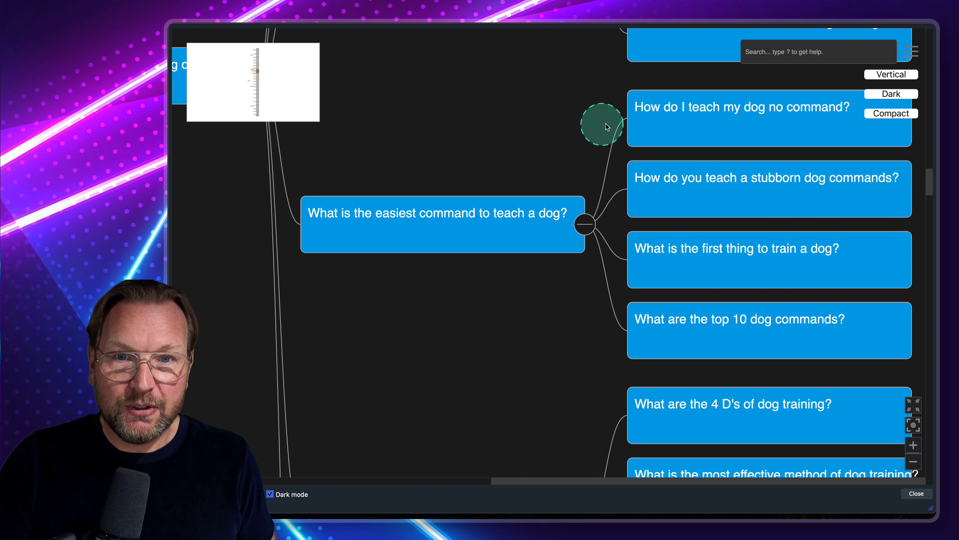
Step: Change the question tree to a vertical, compact layout and view its branches for the golden rules and important commands
{"action": "scroll", "coordinate": [532, 162], "scroll_direction": "down", "scroll_amount": 5}
{"action": "scroll", "coordinate": [530, 160], "scroll_direction": "up", "scroll_amount": 5}
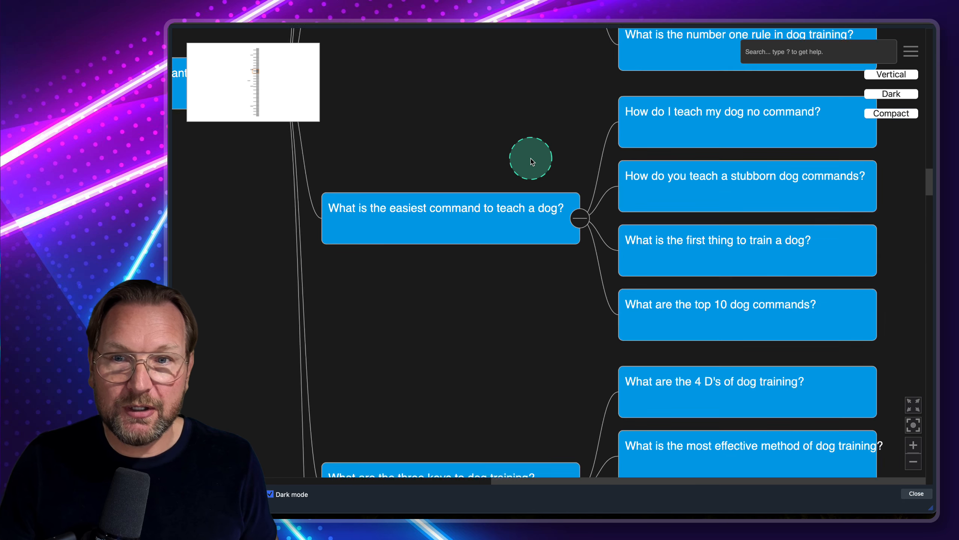
{"action": "scroll", "coordinate": [531, 161], "scroll_direction": "down", "scroll_amount": 5}
{"action": "left_click", "coordinate": [891, 74]}
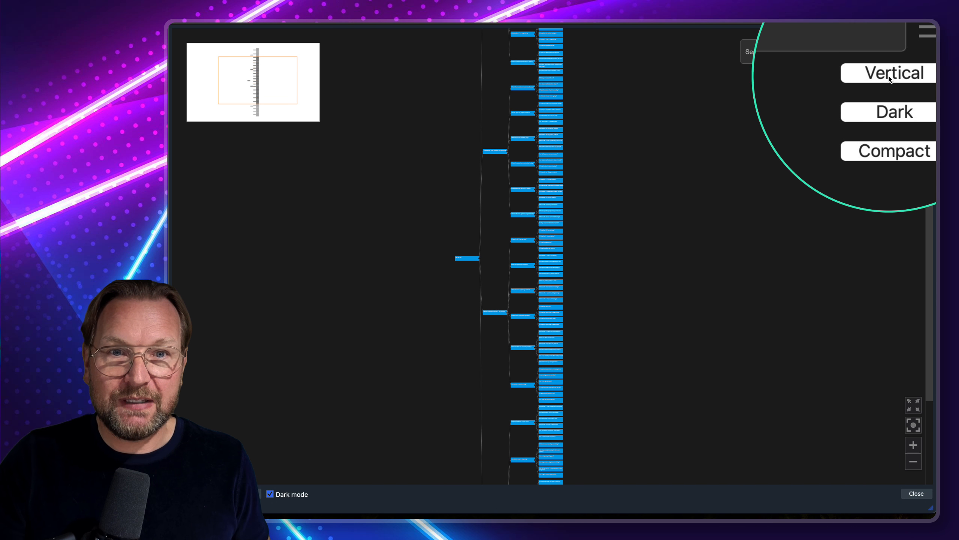
{"action": "left_click", "coordinate": [890, 75]}
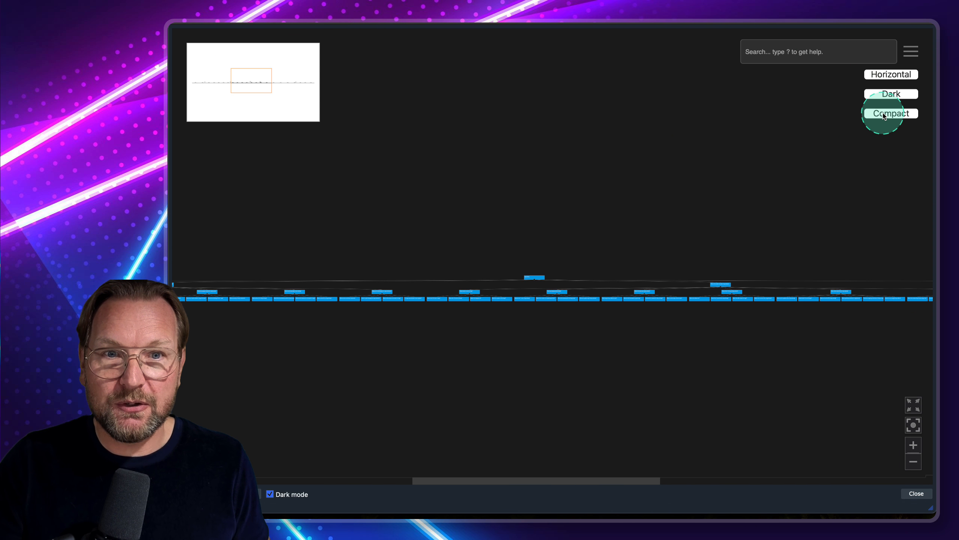
{"action": "left_click", "coordinate": [884, 114]}
{"action": "left_click_drag", "start_coordinate": [585, 330], "coordinate": [629, 245]}
{"action": "left_click", "coordinate": [913, 446]}
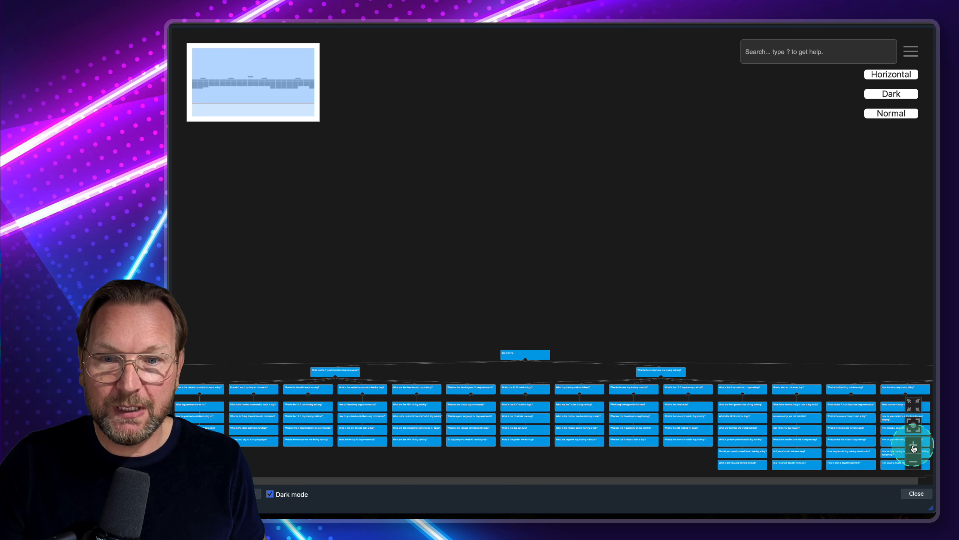
{"action": "left_click_drag", "start_coordinate": [582, 308], "coordinate": [661, 38]}
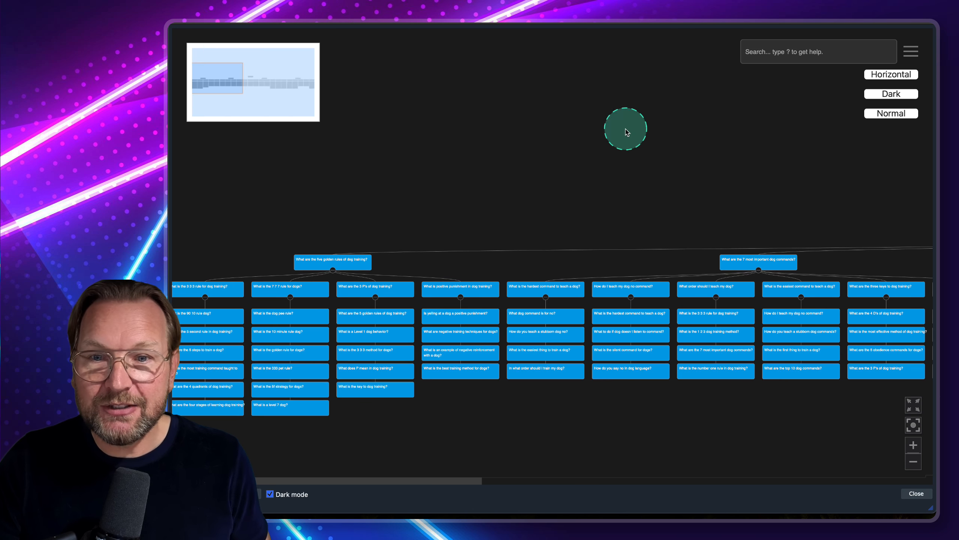
Step: Check the tree's PDF, PNG and SVG export options, and view the question tree in the browser
{"action": "left_click", "coordinate": [911, 53]}
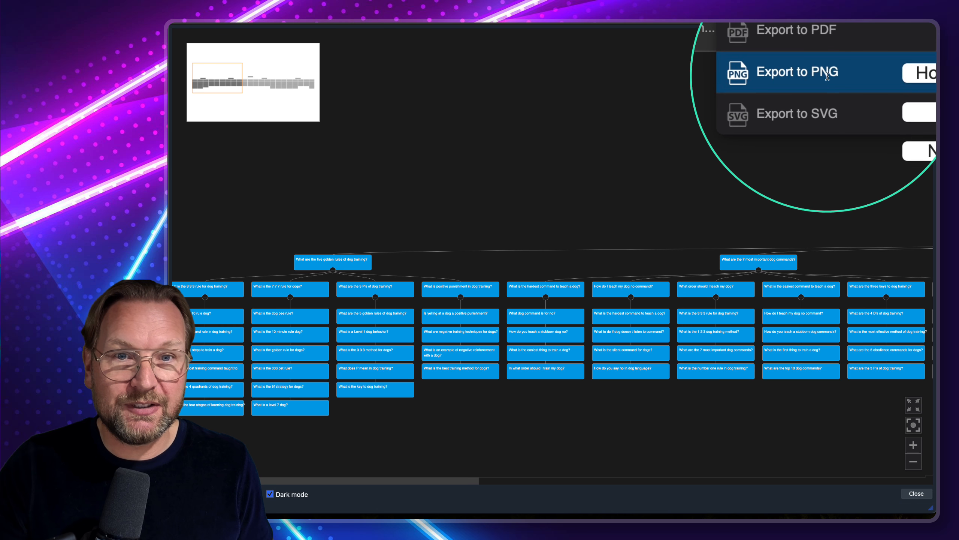
{"action": "left_click", "coordinate": [605, 54]}
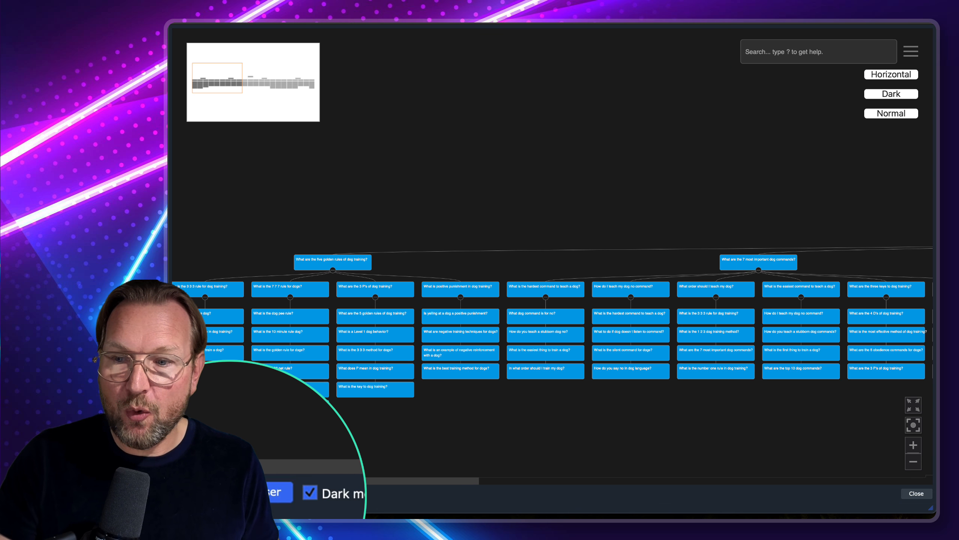
{"action": "left_click", "coordinate": [231, 495]}
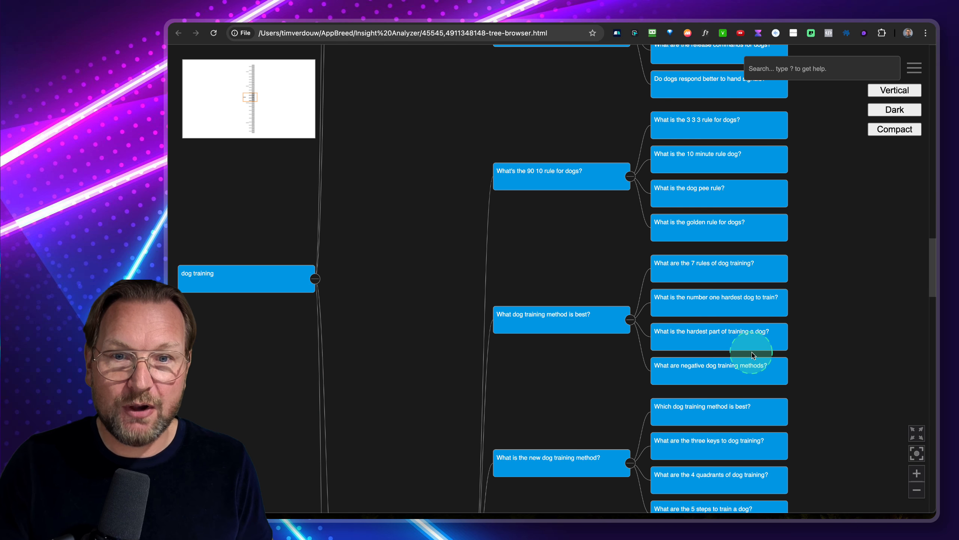
{"action": "scroll", "coordinate": [753, 352], "scroll_direction": "down", "scroll_amount": 10}
{"action": "scroll", "coordinate": [754, 352], "scroll_direction": "up", "scroll_amount": 12}
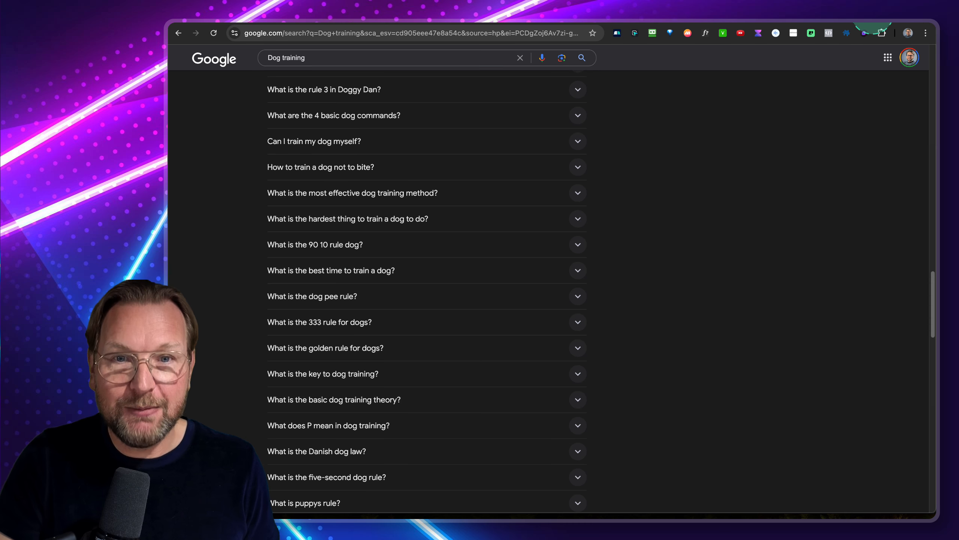
Step: Return to Insight Analyzer, close the question tree, and tick the 7 7 7 rule, 3 P's and positive punishment questions
{"action": "key", "text": "super+Tab"}
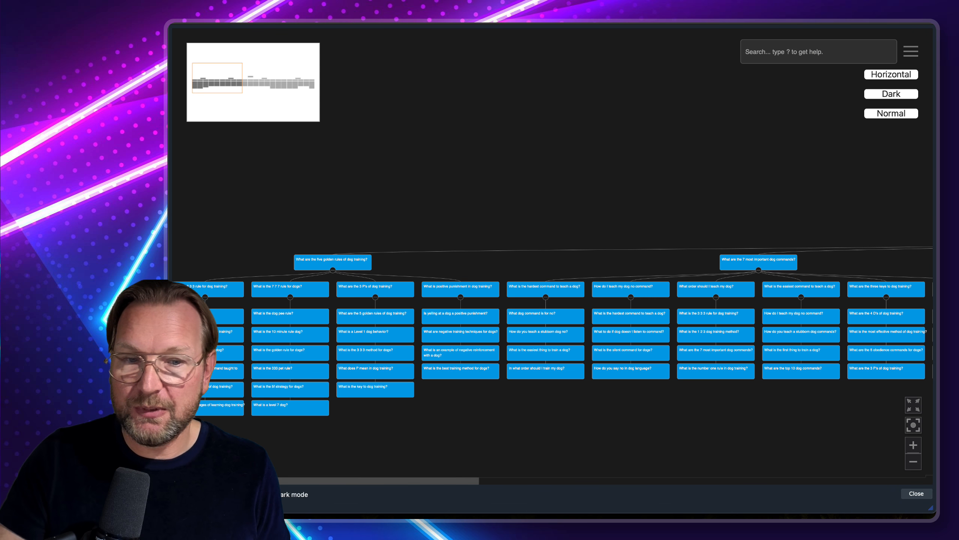
{"action": "left_click", "coordinate": [915, 493]}
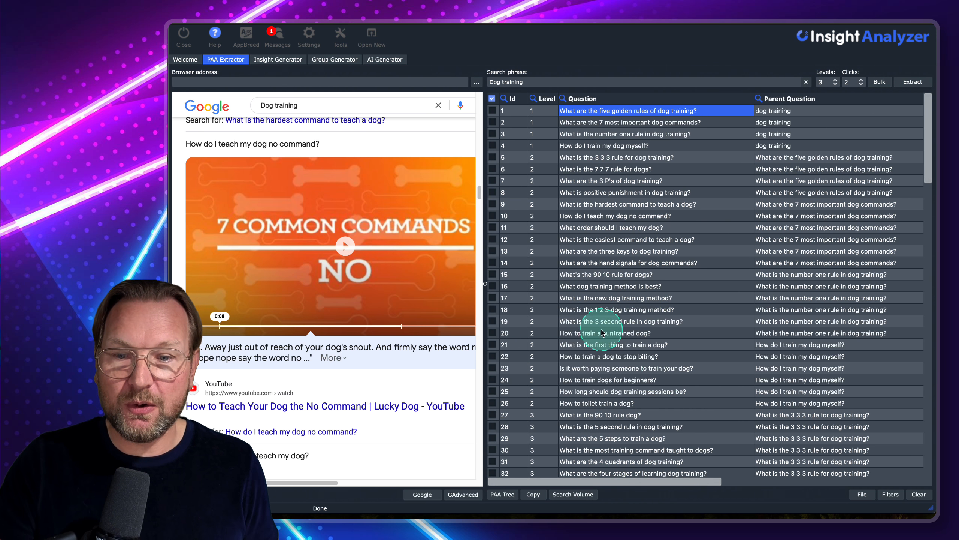
{"action": "left_click", "coordinate": [493, 182]}
{"action": "left_click", "coordinate": [492, 170]}
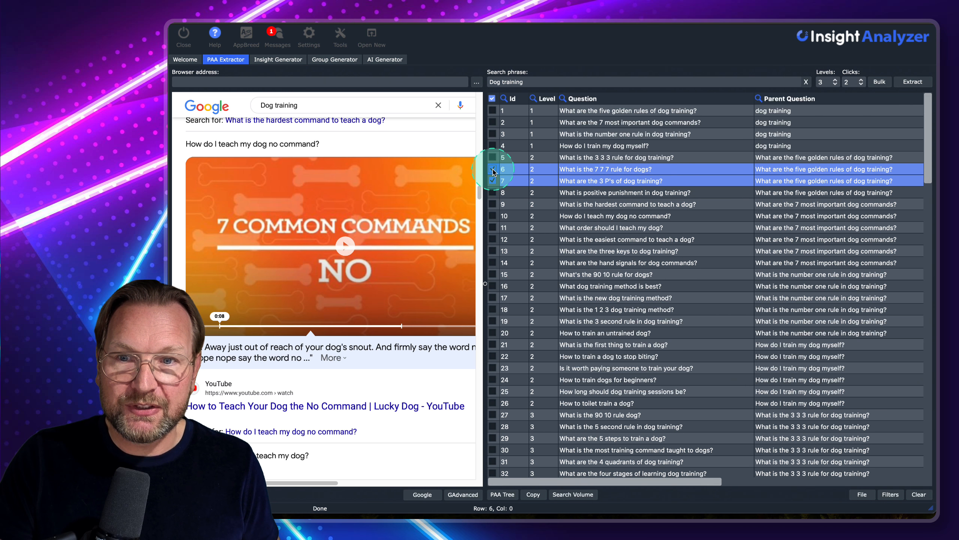
{"action": "left_click", "coordinate": [492, 193]}
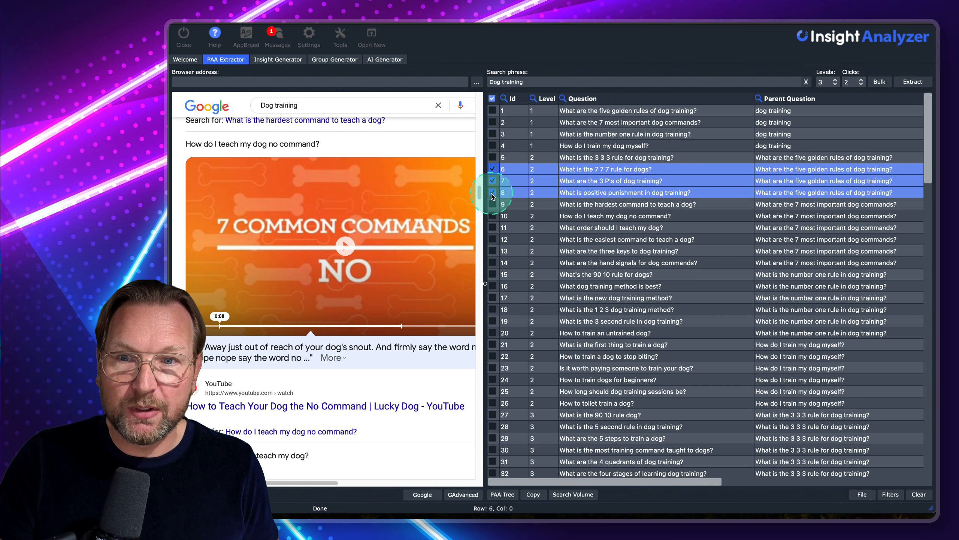
Step: Look at the search volume options for importing data and for getting estimated search volume data
{"action": "left_click", "coordinate": [565, 495]}
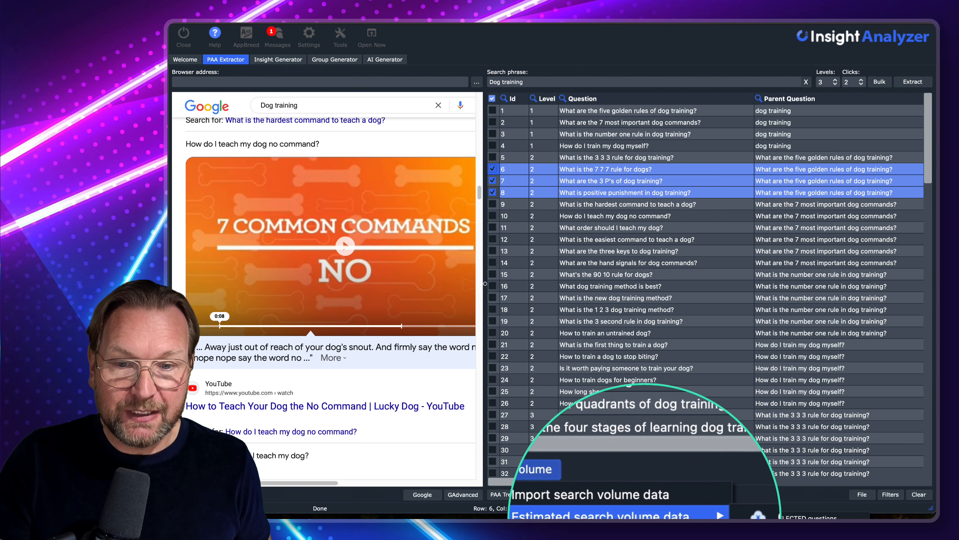
{"action": "mouse_move", "coordinate": [577, 517]}
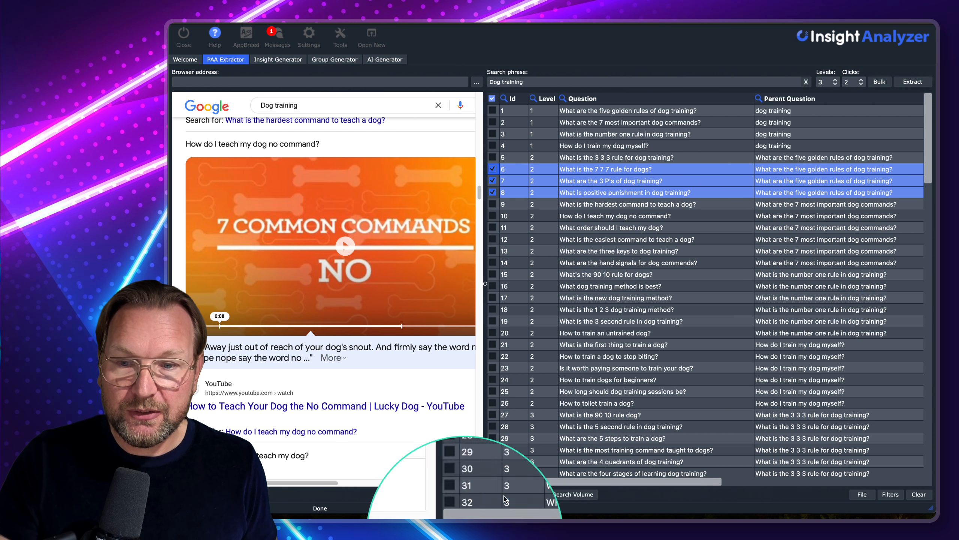
Step: Shrink the Insight Analyzer window and copy all questions for the Google keyword planner
{"action": "left_click", "coordinate": [532, 495]}
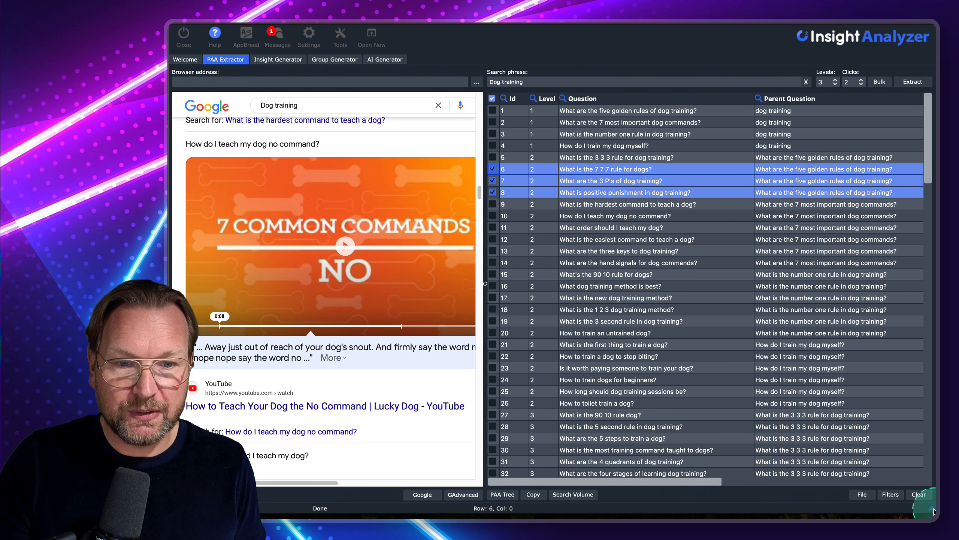
{"action": "left_click_drag", "start_coordinate": [932, 510], "coordinate": [825, 403]}
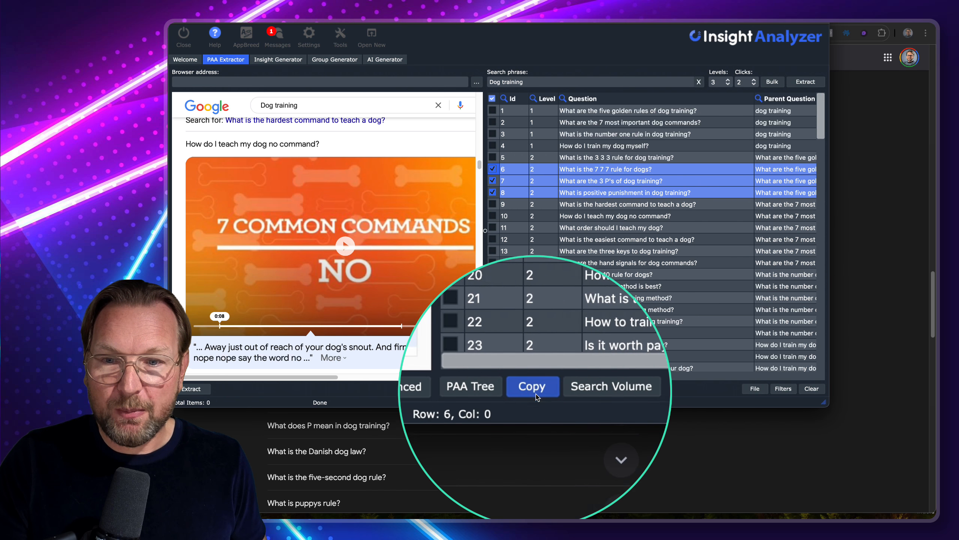
{"action": "left_click", "coordinate": [536, 395]}
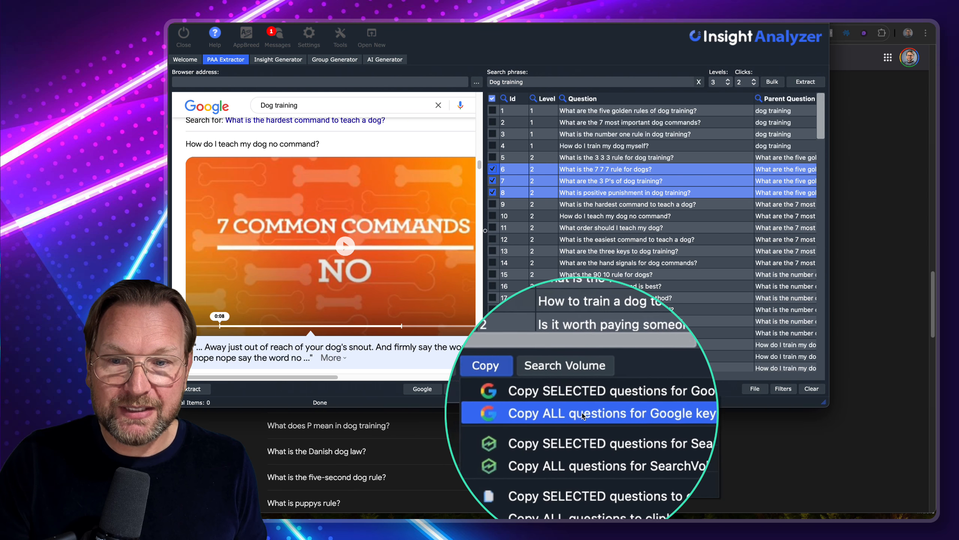
{"action": "left_click", "coordinate": [644, 416]}
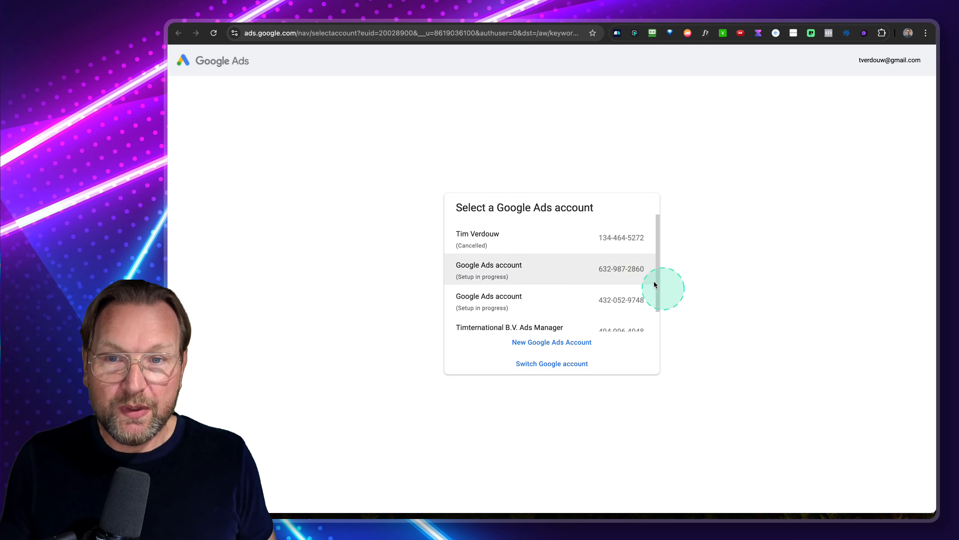
Step: Choose the cancelled Google Ads account and submit the copied questions to Keyword Planner's search volume and forecasts tool
{"action": "left_click", "coordinate": [539, 244]}
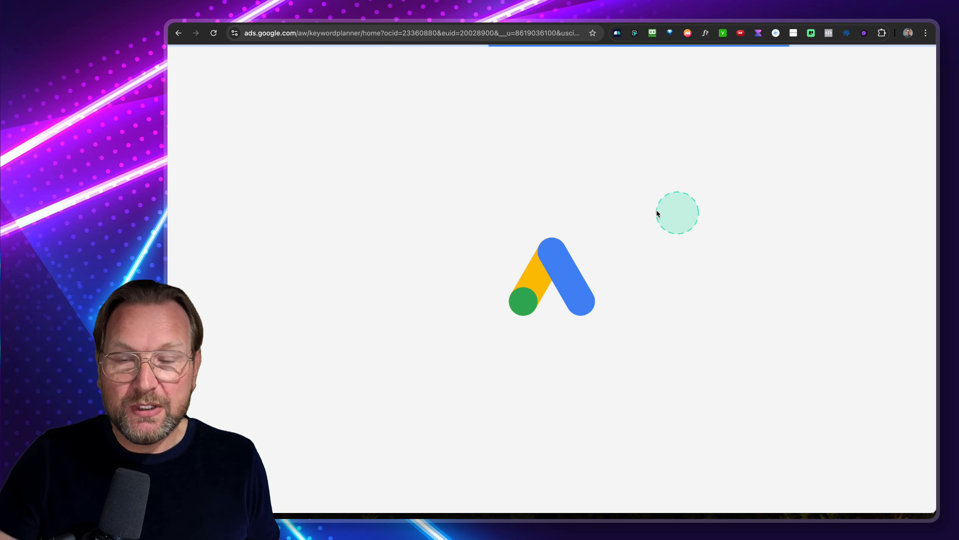
{"action": "left_click", "coordinate": [608, 240]}
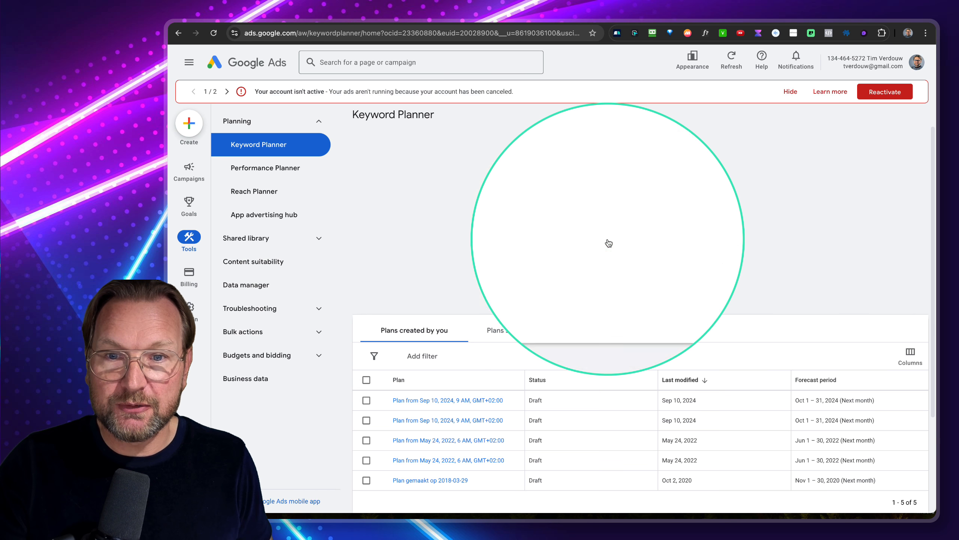
{"action": "left_click", "coordinate": [442, 205]}
{"action": "key", "text": "ctrl+v"}
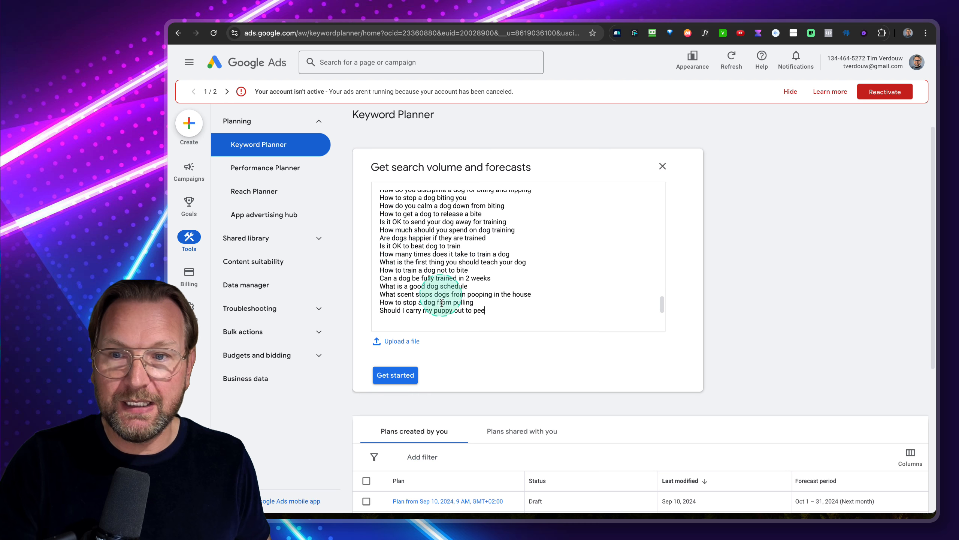
{"action": "left_click", "coordinate": [395, 375]}
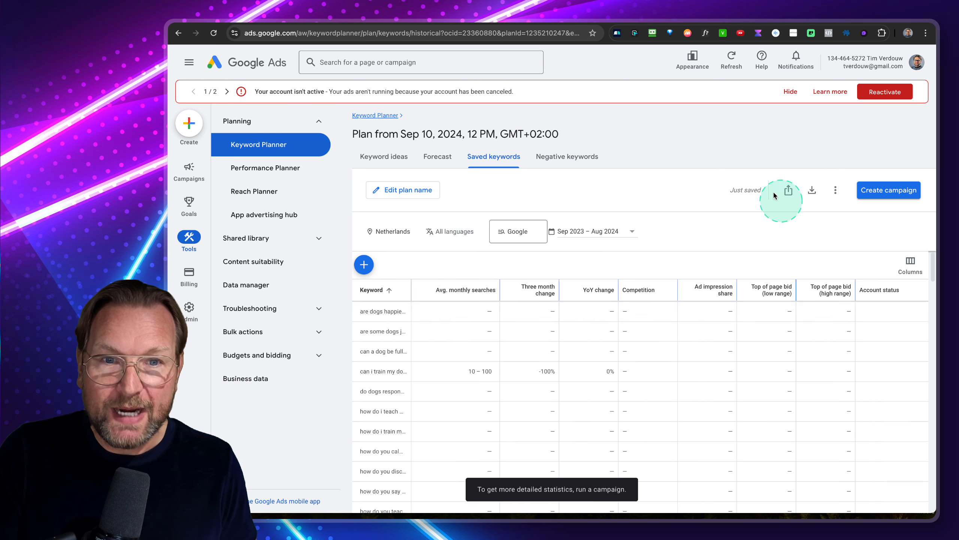
Step: Download the saved keywords plan's historical metrics as a .csv file
{"action": "scroll", "coordinate": [595, 325], "scroll_direction": "down", "scroll_amount": 2}
{"action": "scroll", "coordinate": [593, 328], "scroll_direction": "up", "scroll_amount": 1}
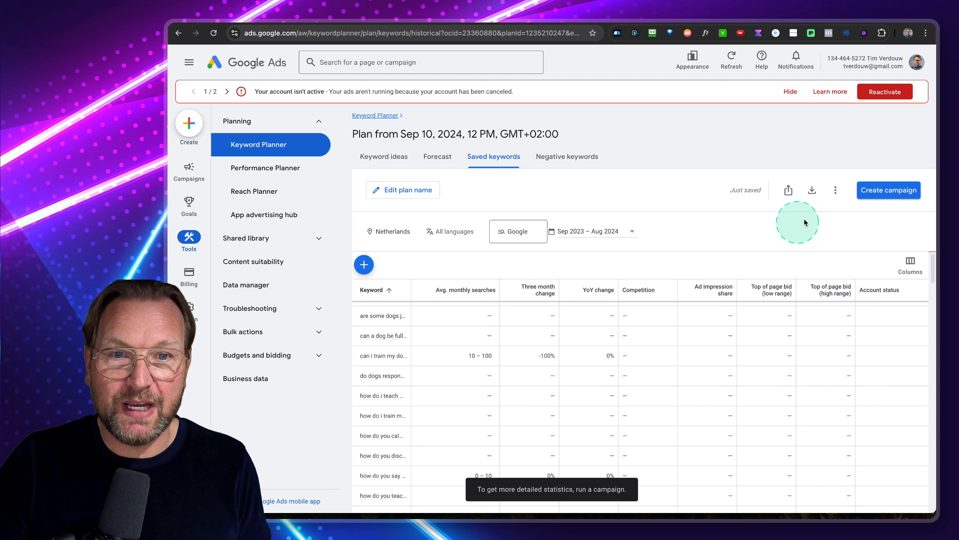
{"action": "left_click", "coordinate": [861, 215]}
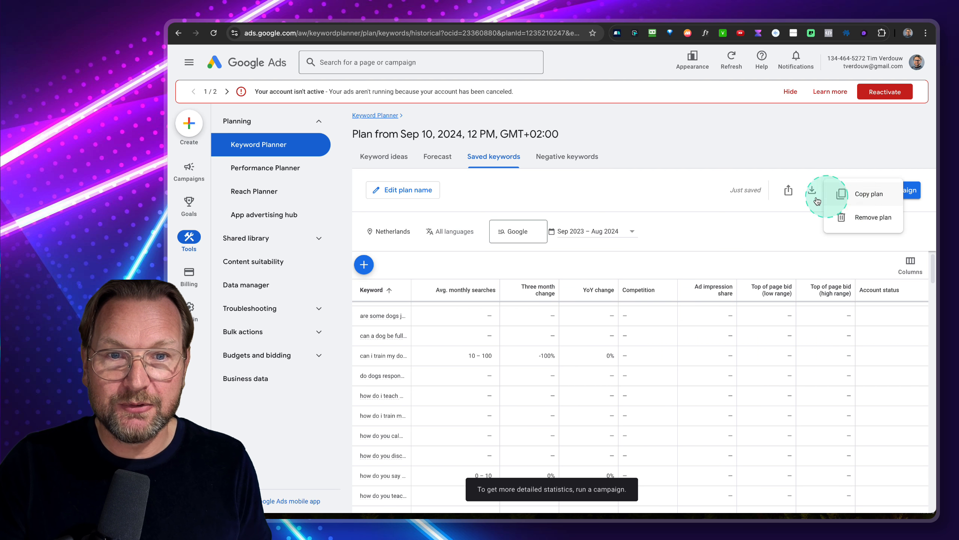
{"action": "left_click", "coordinate": [793, 219]}
{"action": "left_click", "coordinate": [812, 192]}
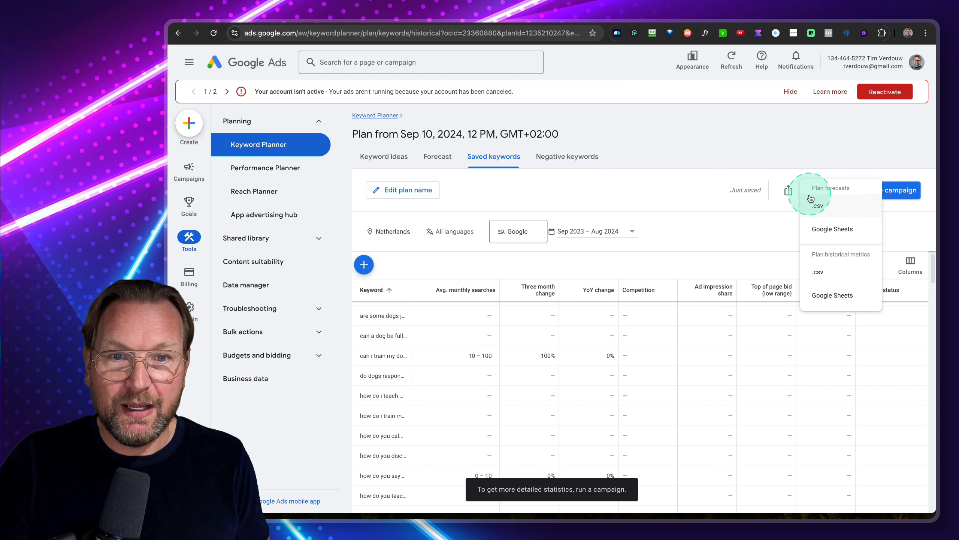
{"action": "left_click", "coordinate": [823, 274]}
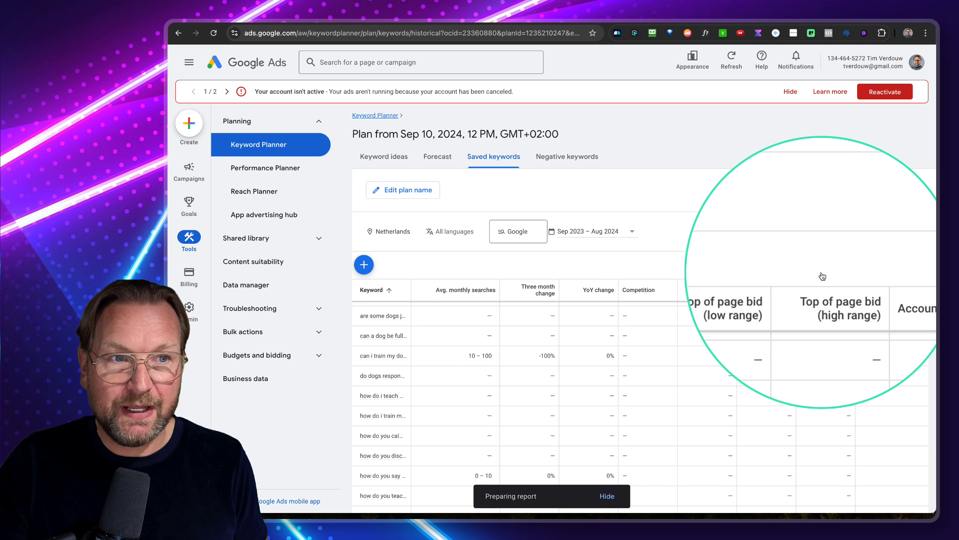
{"action": "left_click", "coordinate": [730, 147]}
Step: Switch to Insight Analyzer and import the search volume data from Keyword Stats 2024-09-10 at 12_40_10.csv in Downloads
{"action": "key", "text": "super+Tab"}
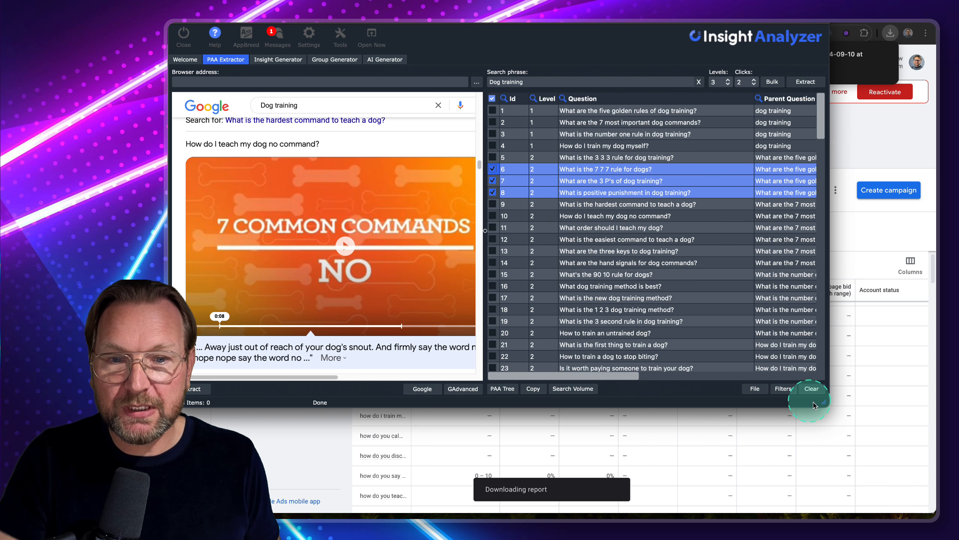
{"action": "left_click", "coordinate": [571, 389]}
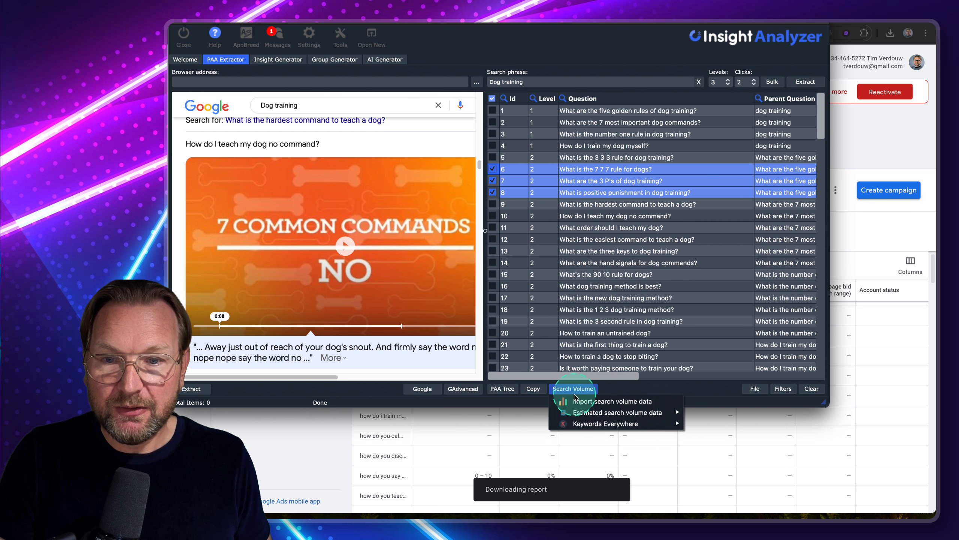
{"action": "left_click", "coordinate": [581, 402]}
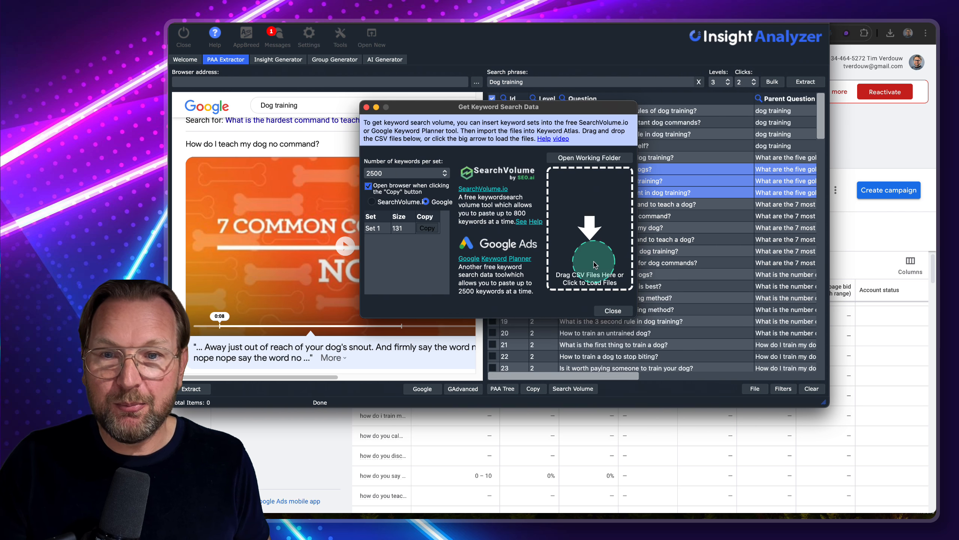
{"action": "left_click", "coordinate": [584, 232]}
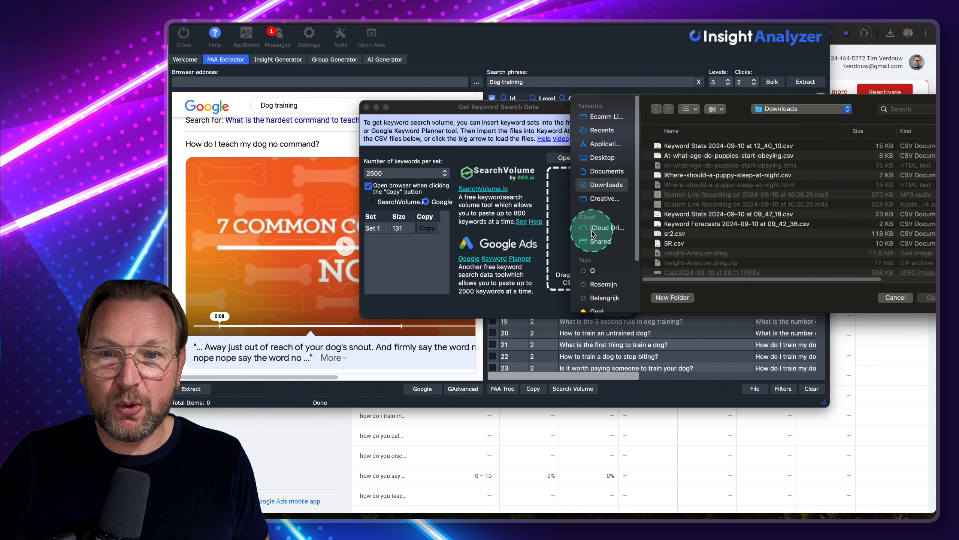
{"action": "left_click", "coordinate": [667, 145]}
{"action": "left_click", "coordinate": [924, 296]}
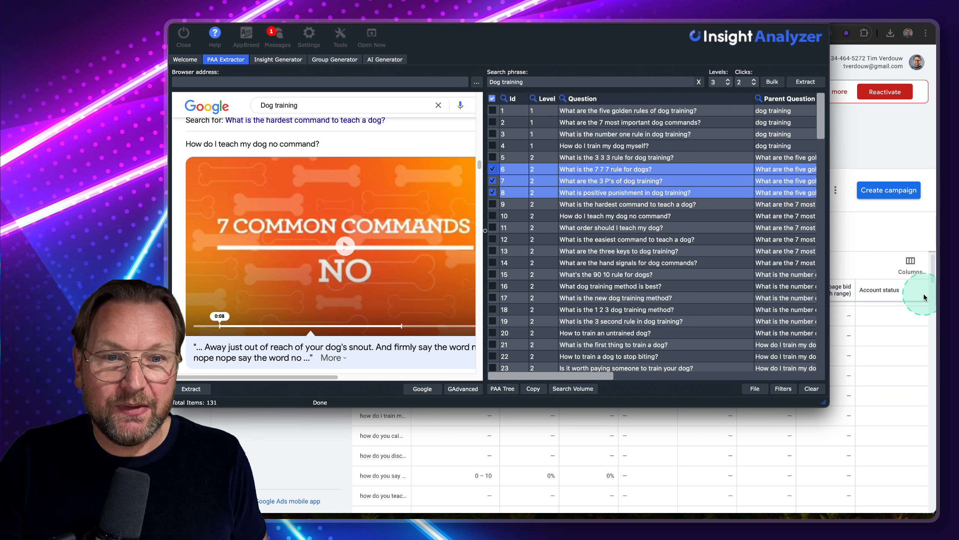
Step: Sort the questions by monthly searches, highest first, and review the list together with its CPC and competition data
{"action": "left_click_drag", "start_coordinate": [584, 375], "coordinate": [760, 379]}
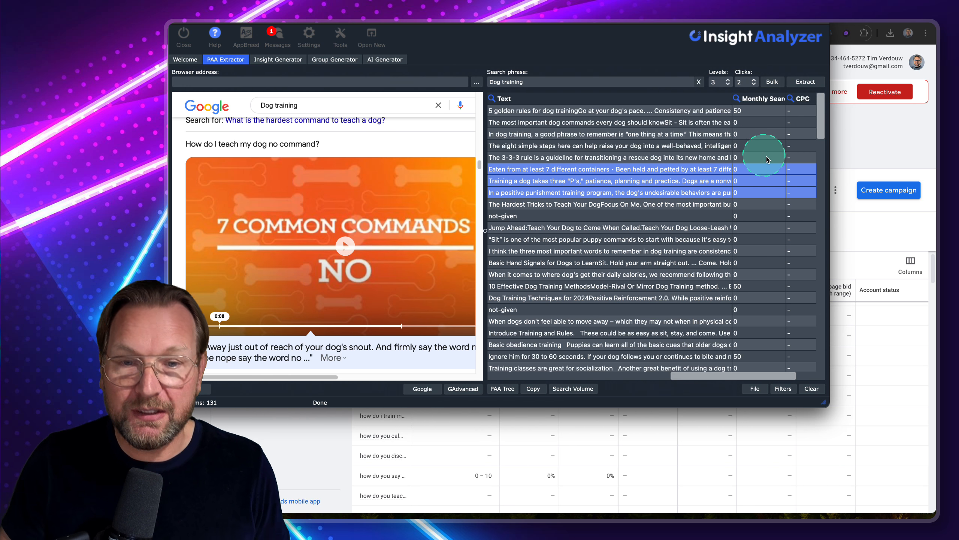
{"action": "left_click", "coordinate": [750, 99]}
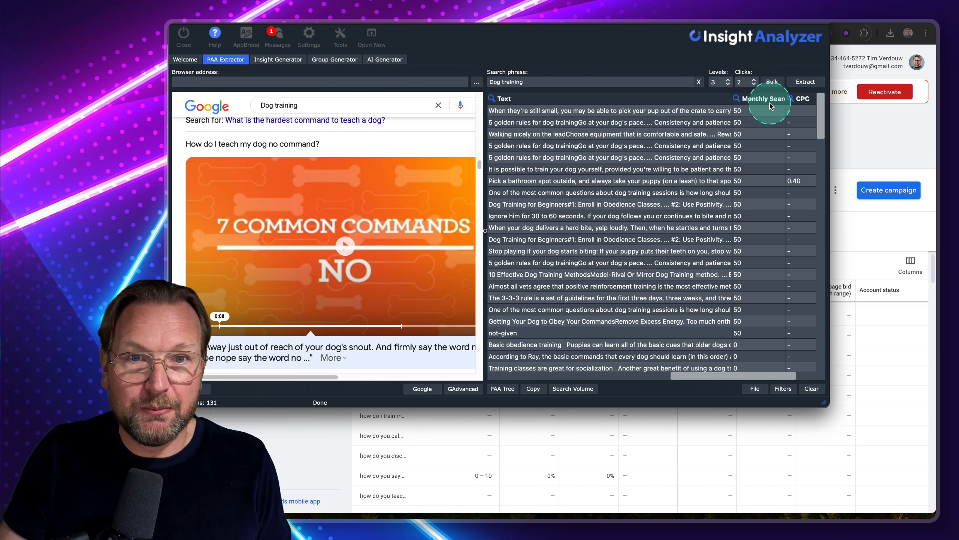
{"action": "scroll", "coordinate": [778, 163], "scroll_direction": "left", "scroll_amount": 5}
{"action": "scroll", "coordinate": [777, 163], "scroll_direction": "down", "scroll_amount": 3}
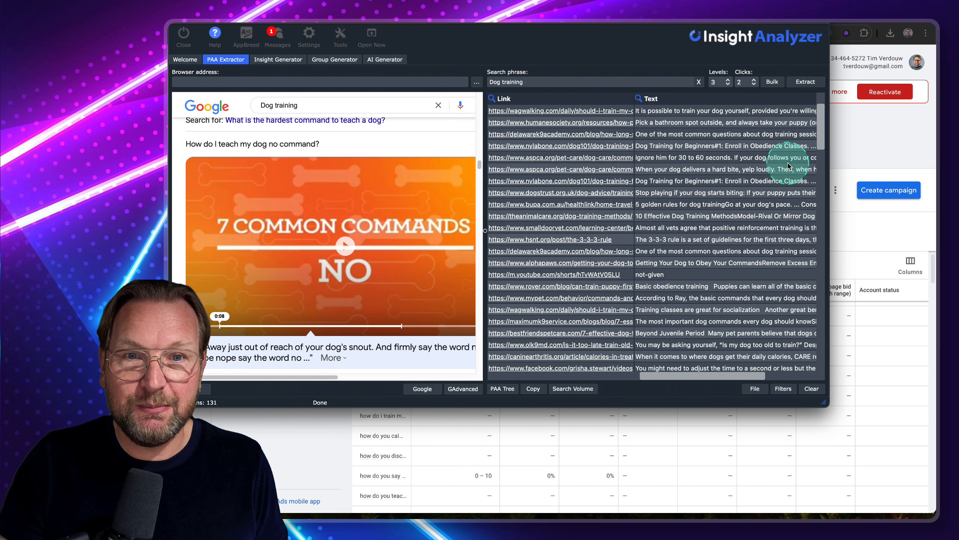
{"action": "left_click_drag", "start_coordinate": [678, 376], "coordinate": [721, 377]}
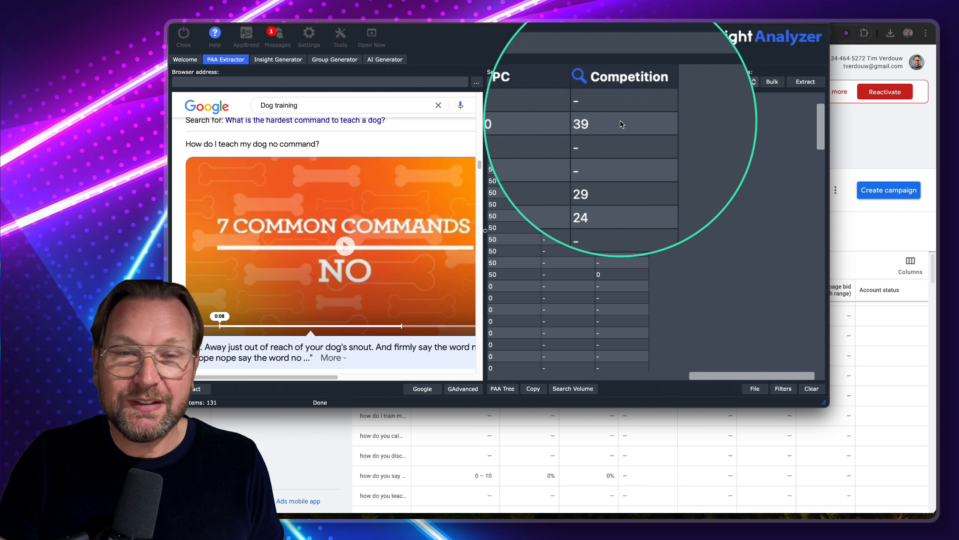
{"action": "left_click_drag", "start_coordinate": [751, 378], "coordinate": [549, 374]}
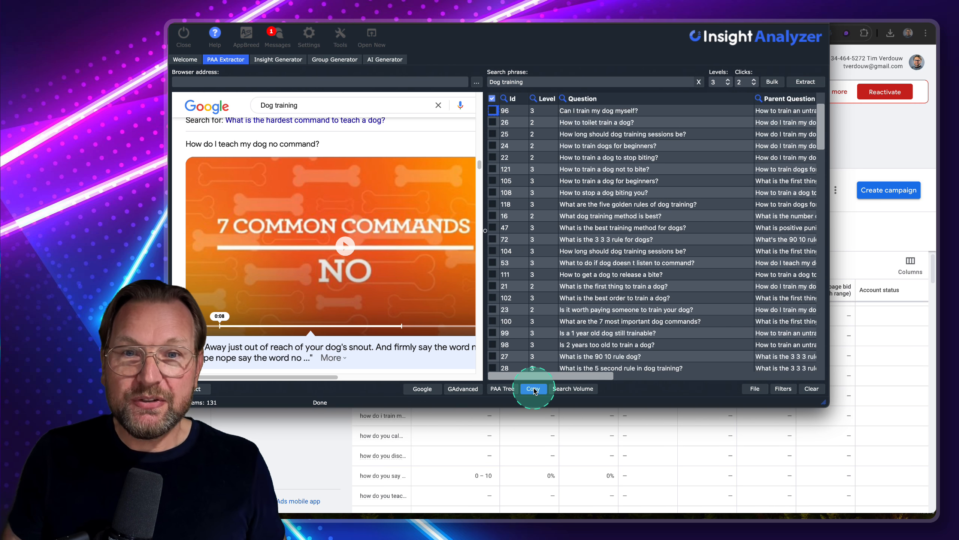
{"action": "scroll", "coordinate": [702, 236], "scroll_direction": "down", "scroll_amount": 5}
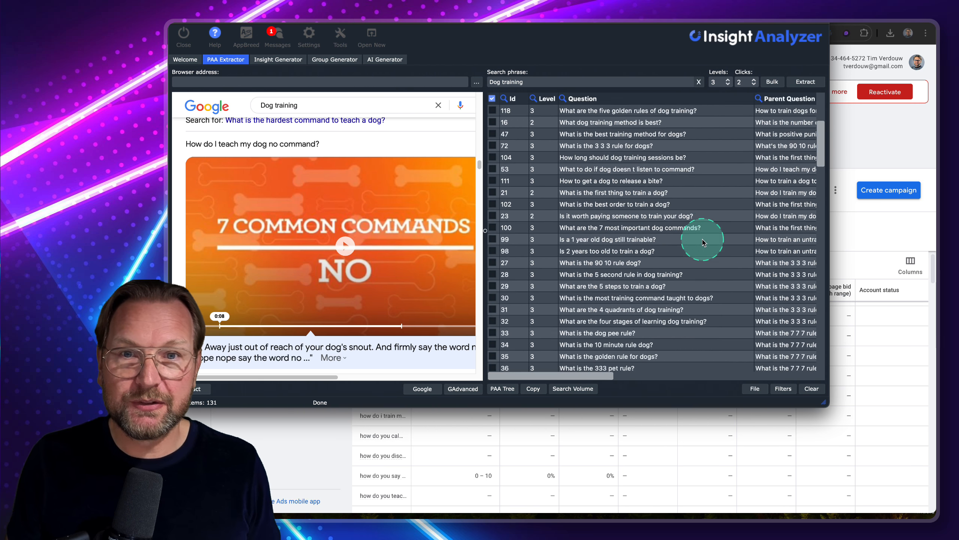
{"action": "scroll", "coordinate": [702, 241], "scroll_direction": "down", "scroll_amount": 5}
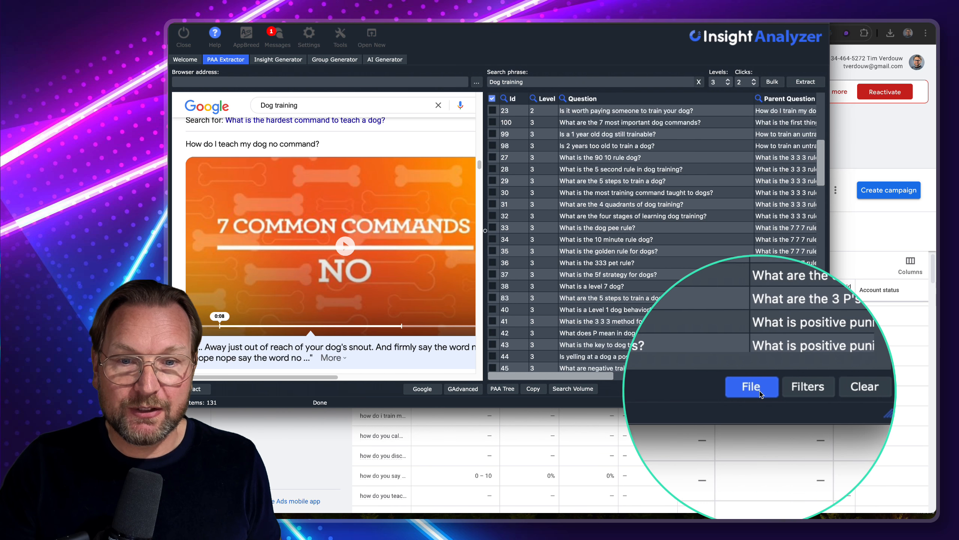
Step: Save only the questions to a CSV file named Dog test in Downloads and preview that file
{"action": "left_click", "coordinate": [755, 390]}
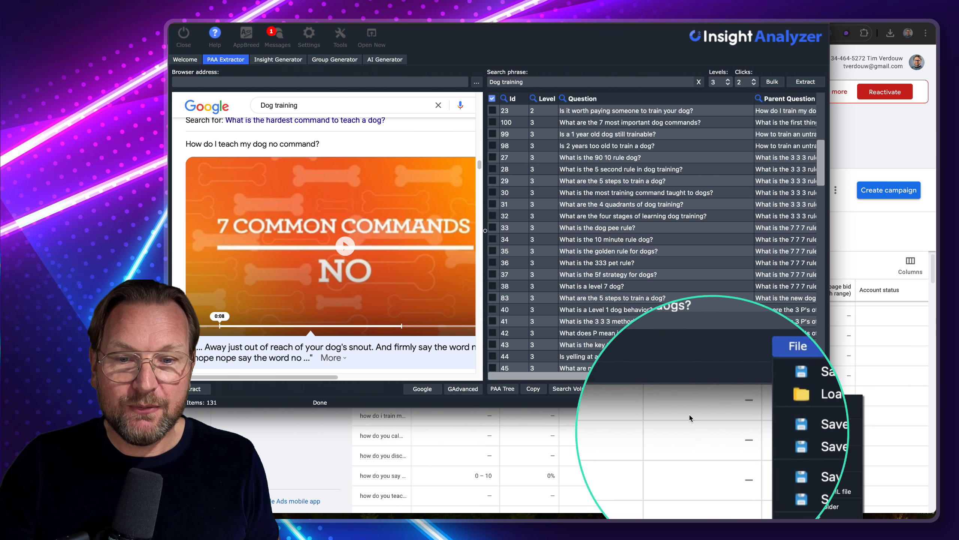
{"action": "left_click", "coordinate": [809, 408]}
{"action": "left_click_drag", "start_coordinate": [826, 406], "coordinate": [794, 344]}
{"action": "left_click", "coordinate": [723, 327]}
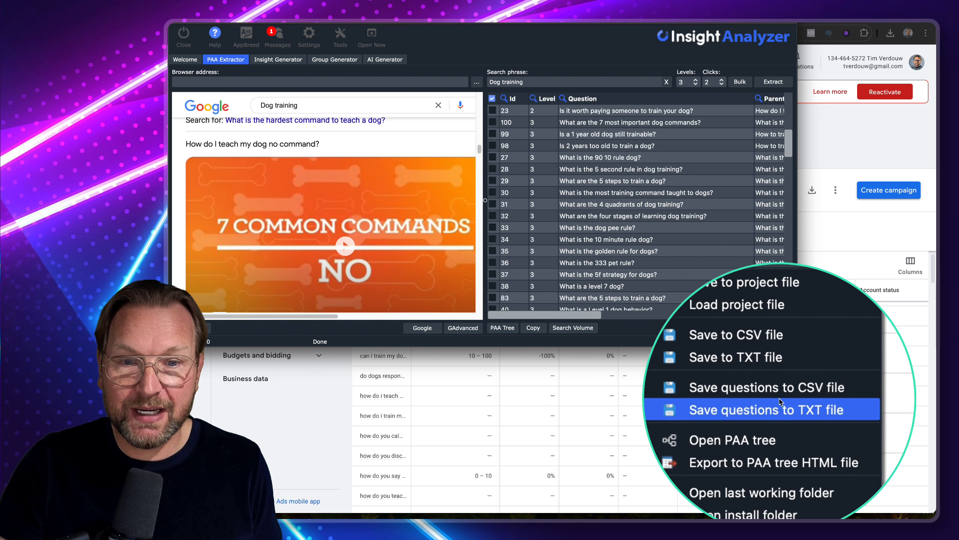
{"action": "left_click", "coordinate": [767, 393]}
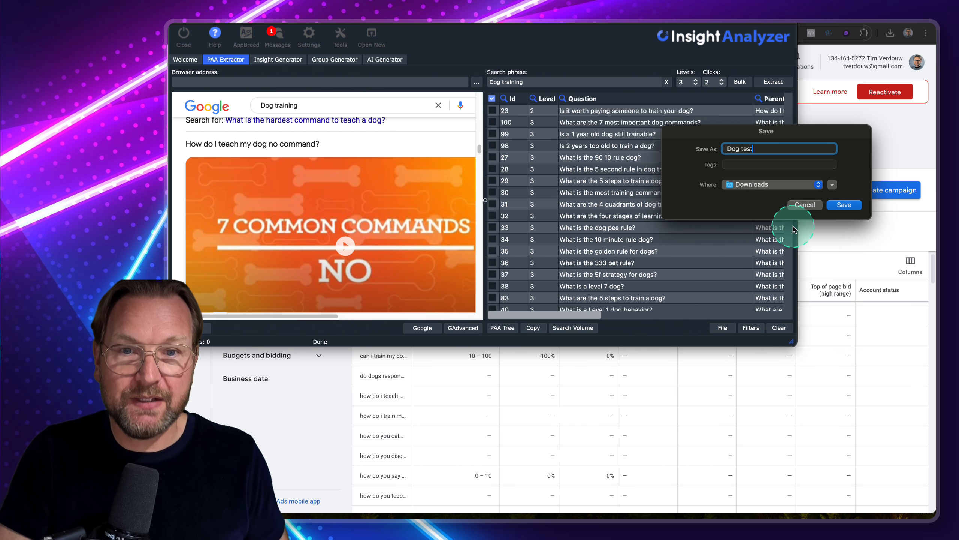
{"action": "left_click", "coordinate": [844, 205]}
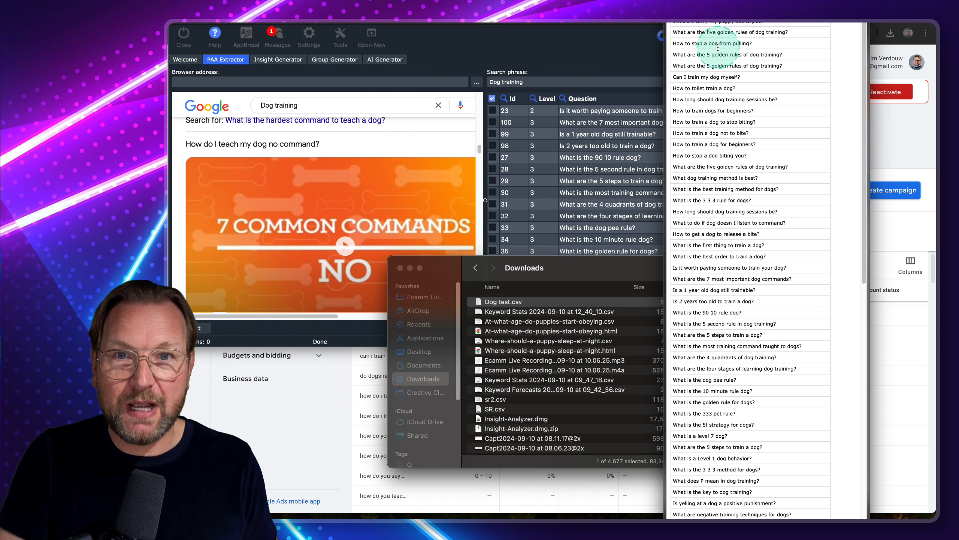
{"action": "key", "text": "space"}
{"action": "left_click", "coordinate": [710, 250]}
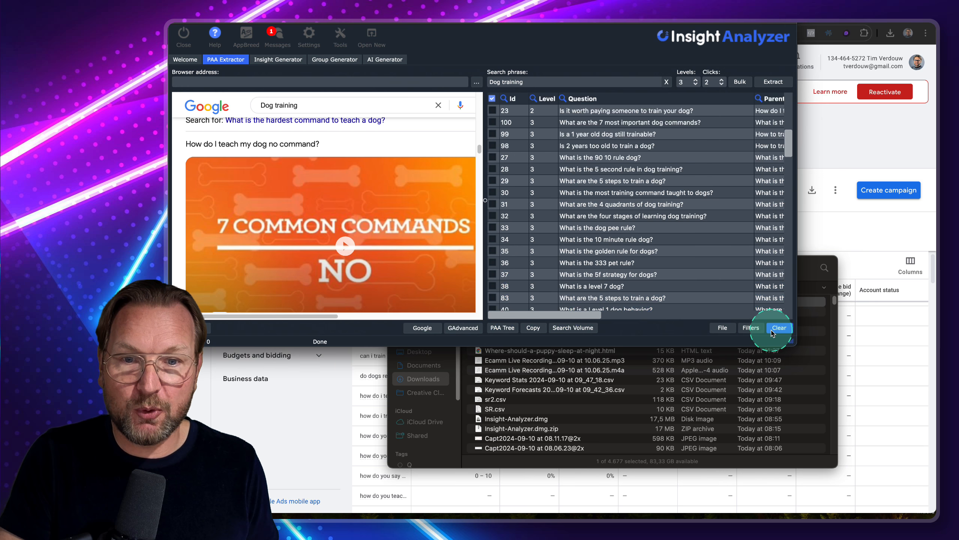
Step: Save the full results table to a CSV file named `Dog 2 in Downloads
{"action": "left_click", "coordinate": [723, 328]}
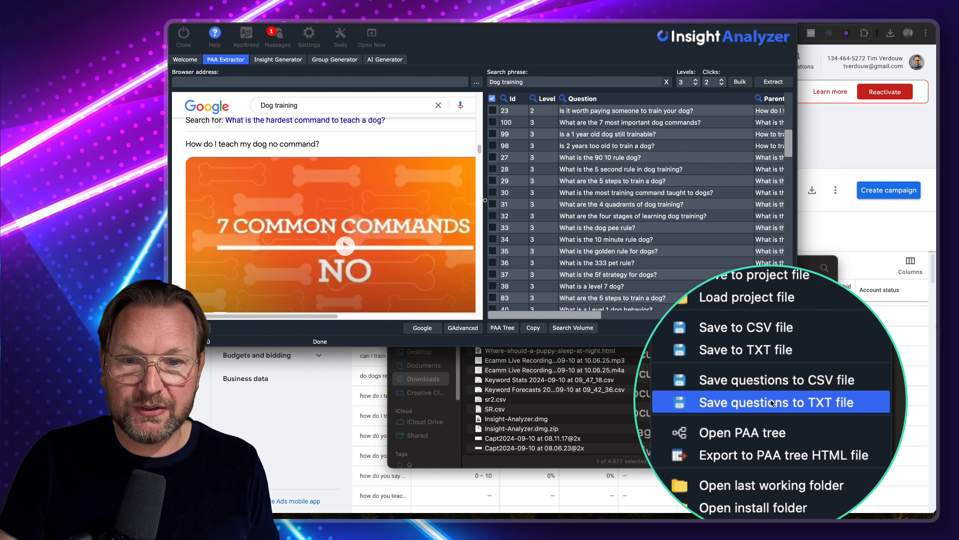
{"action": "left_click", "coordinate": [772, 369]}
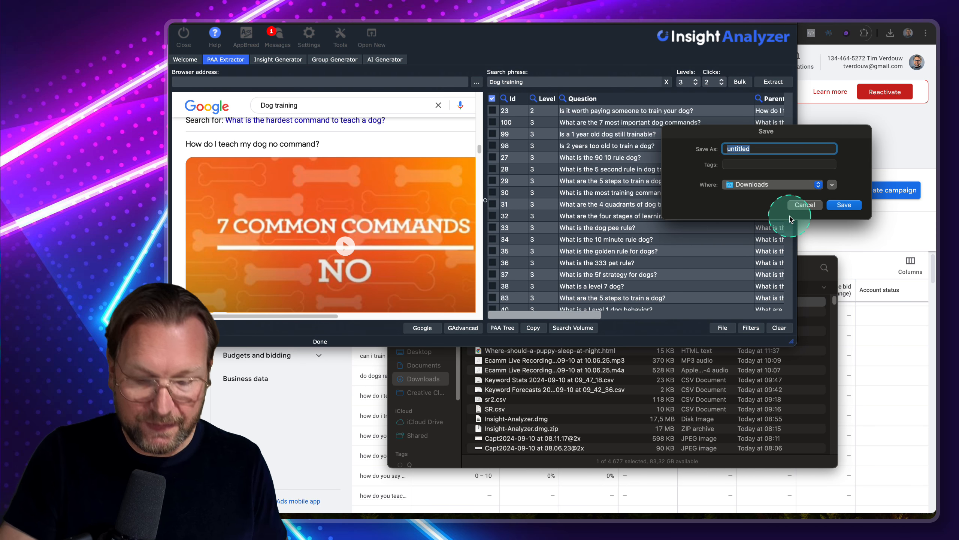
{"action": "type", "text": "`"}
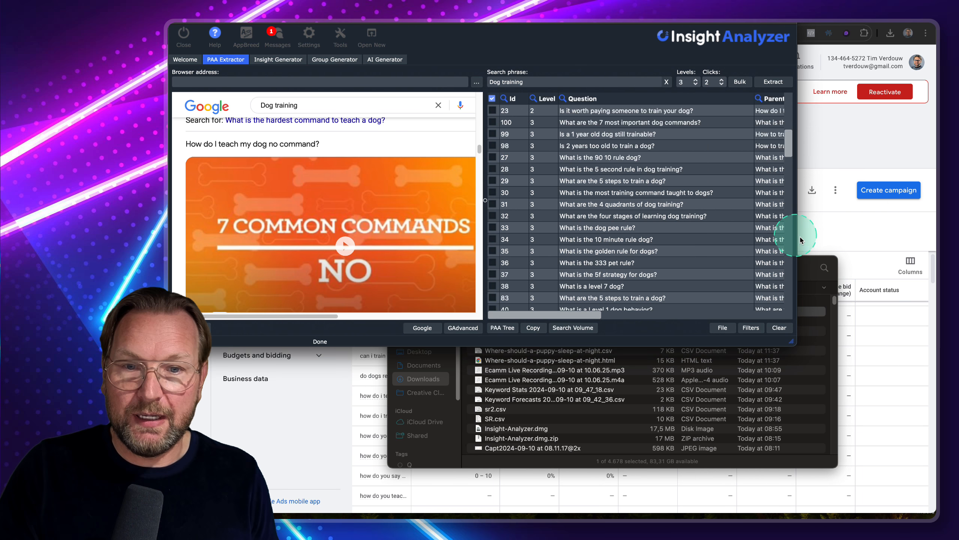
Step: Preview `Dog 2.csv from Downloads, examine its parent question, link title, link and text columns, and close the preview
{"action": "left_click", "coordinate": [812, 263]}
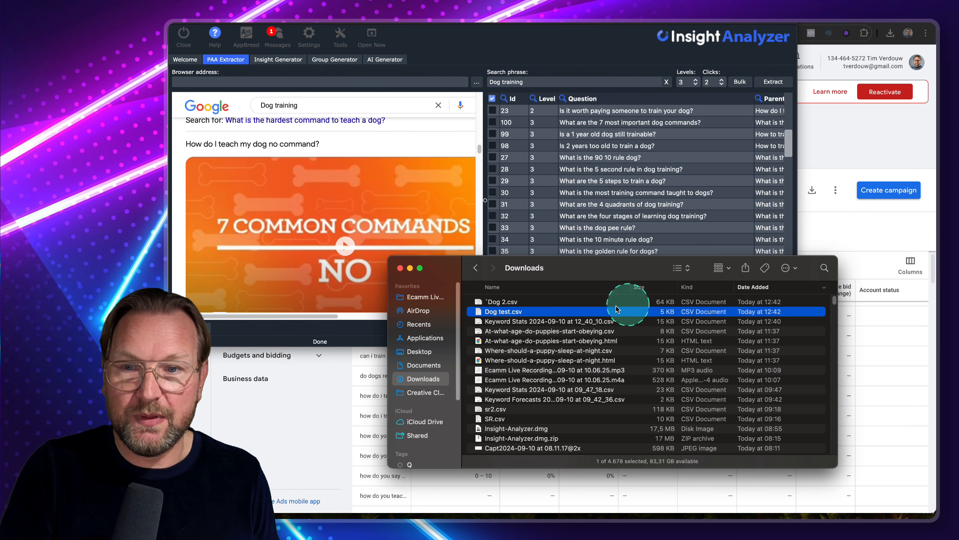
{"action": "double_click", "coordinate": [578, 301]}
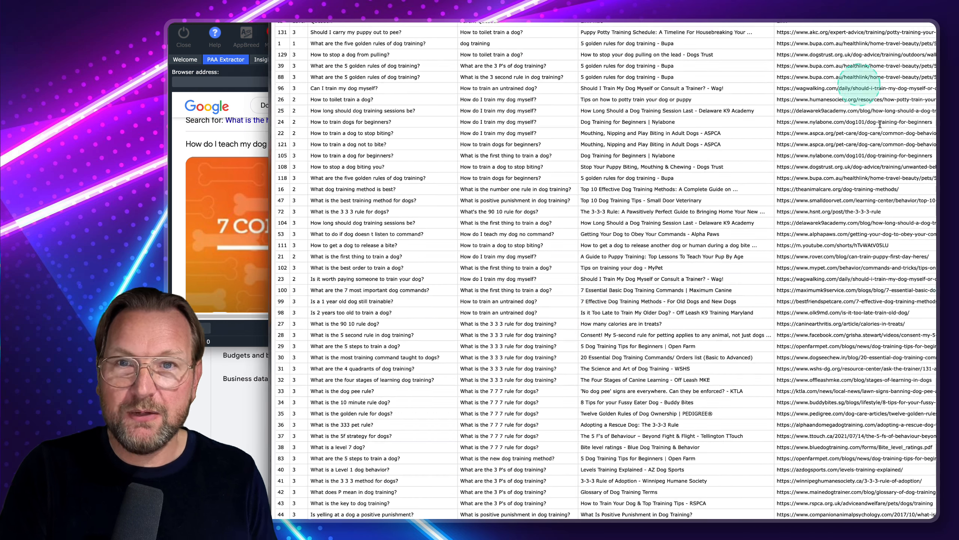
{"action": "left_click_drag", "start_coordinate": [886, 8], "coordinate": [765, 64]}
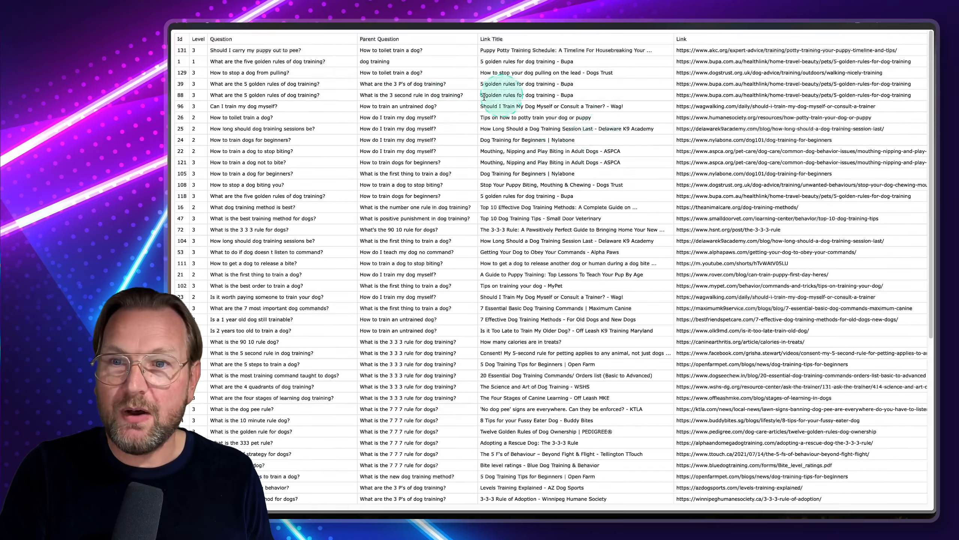
{"action": "scroll", "coordinate": [435, 104], "scroll_direction": "right", "scroll_amount": 3}
{"action": "scroll", "coordinate": [435, 105], "scroll_direction": "right", "scroll_amount": 10}
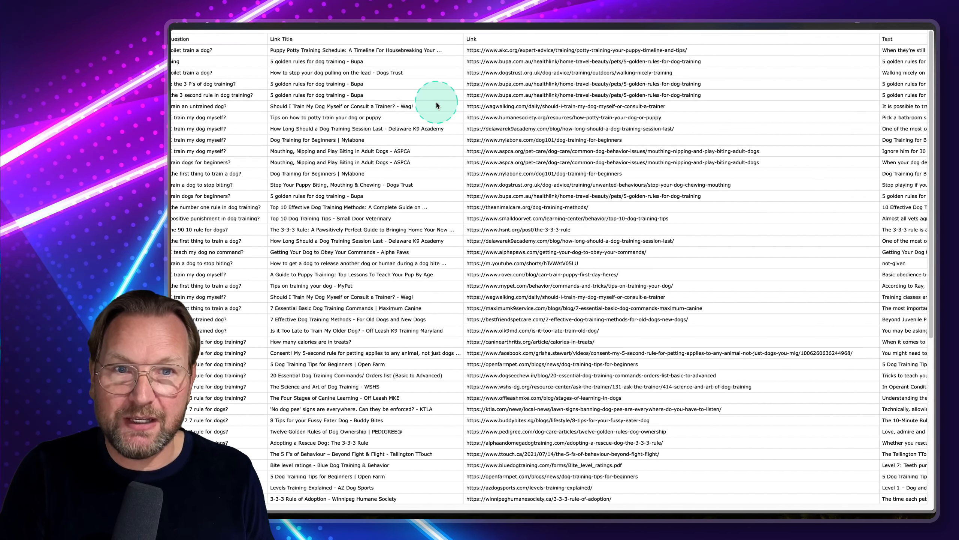
{"action": "scroll", "coordinate": [436, 105], "scroll_direction": "right", "scroll_amount": 10}
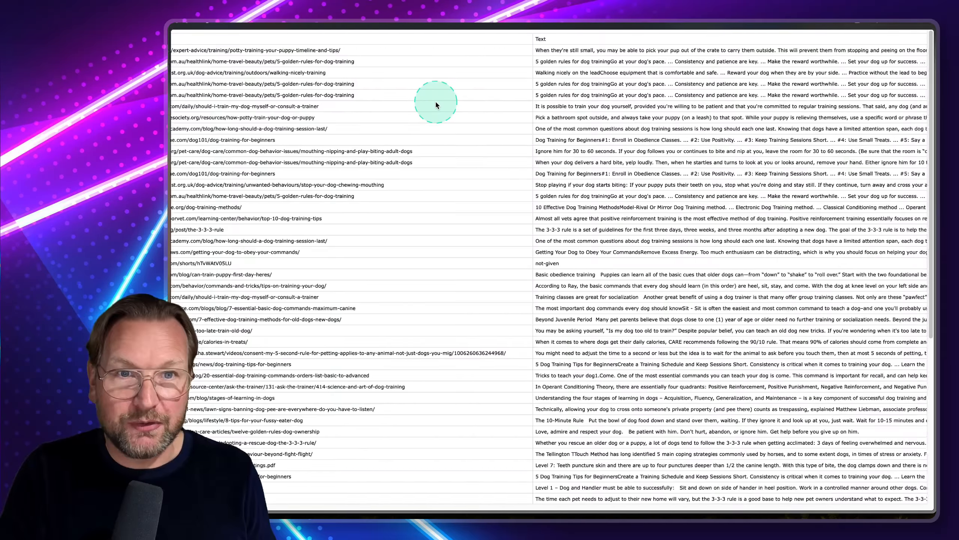
{"action": "scroll", "coordinate": [436, 105], "scroll_direction": "left", "scroll_amount": 10}
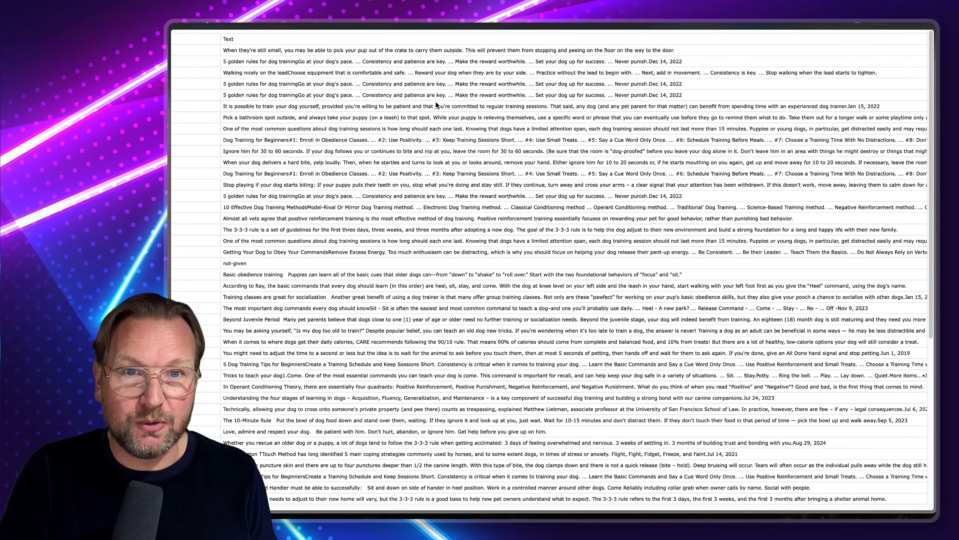
{"action": "scroll", "coordinate": [436, 105], "scroll_direction": "left", "scroll_amount": 3}
{"action": "left_click", "coordinate": [183, 26]}
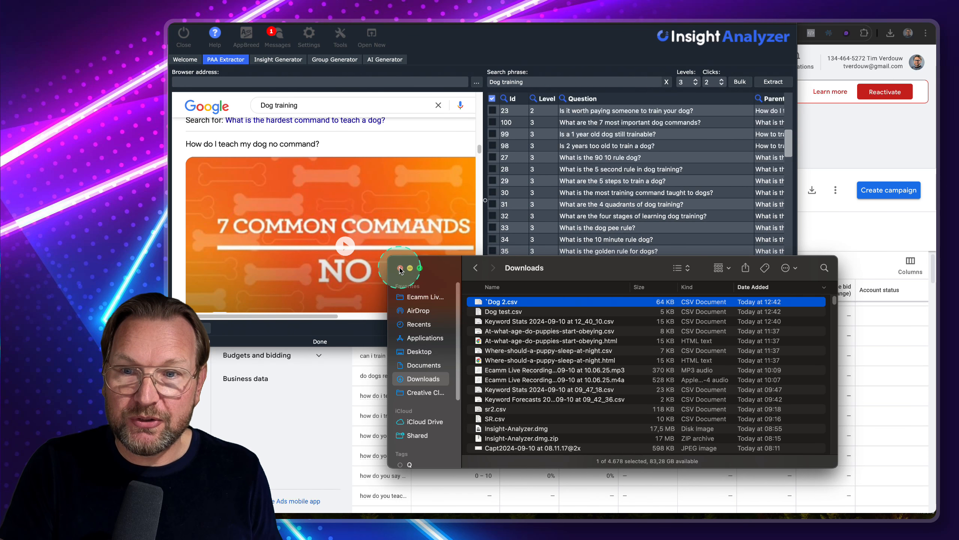
Step: Check the questions with ids 23, 100 and 99 and send the selected questions to the bulk PAA search
{"action": "left_click", "coordinate": [400, 268]}
{"action": "left_click", "coordinate": [716, 212]}
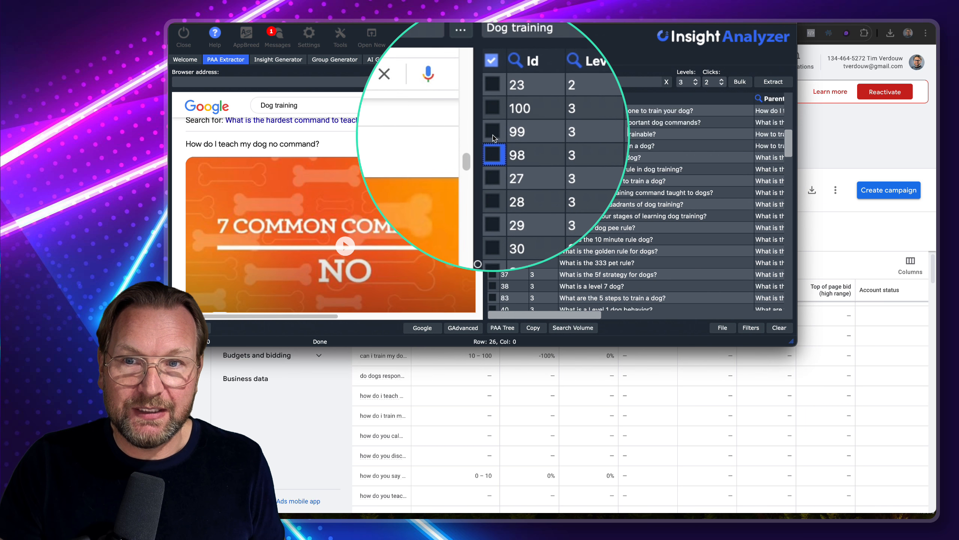
{"action": "left_click", "coordinate": [492, 135]}
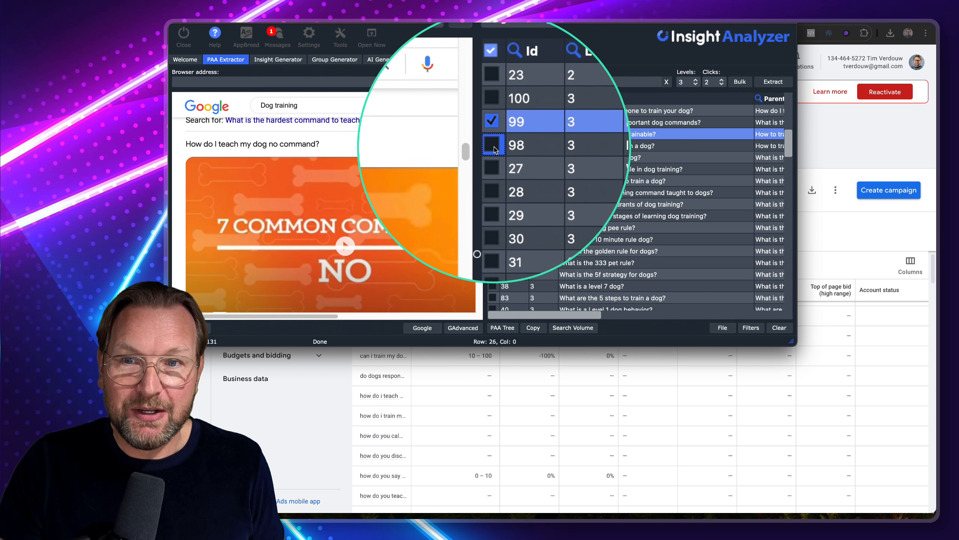
{"action": "left_click", "coordinate": [494, 145]}
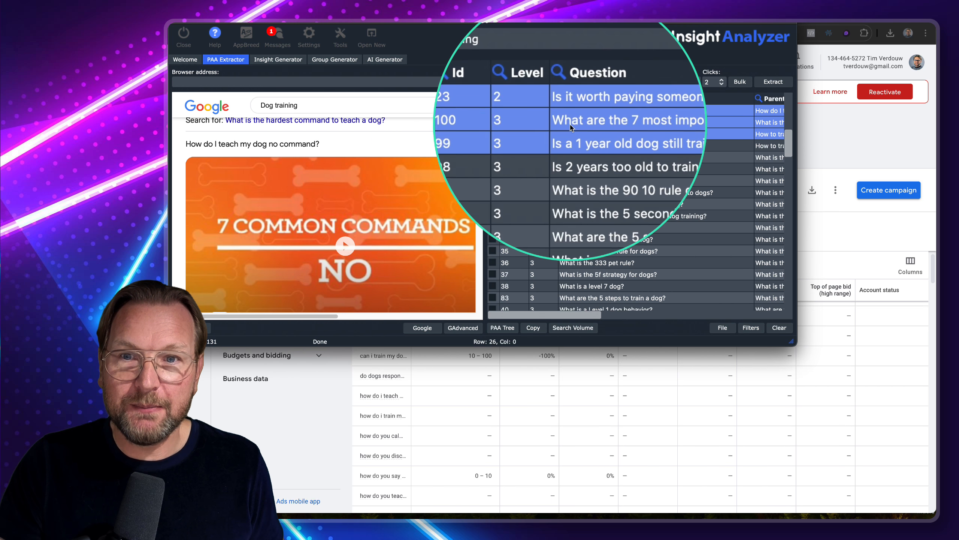
{"action": "right_click", "coordinate": [572, 123]}
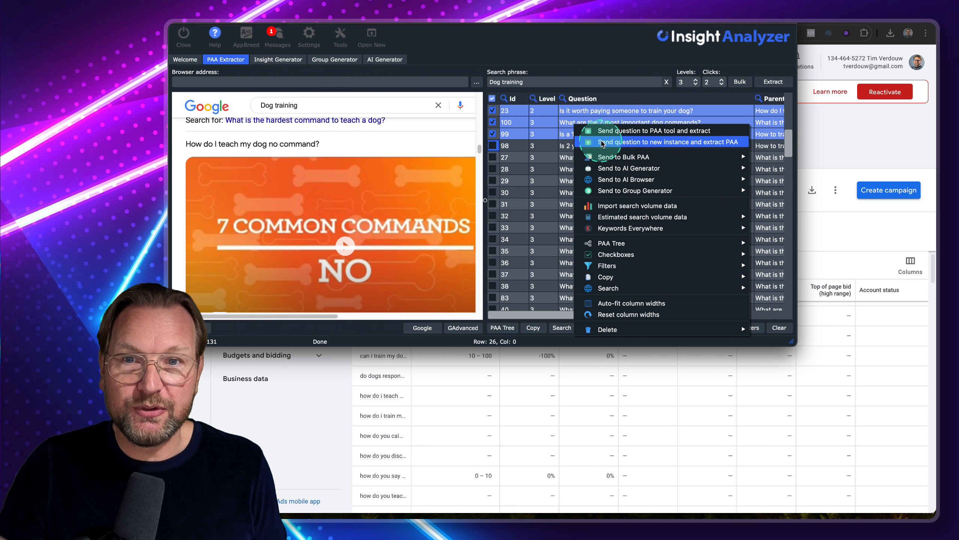
{"action": "mouse_move", "coordinate": [637, 158]}
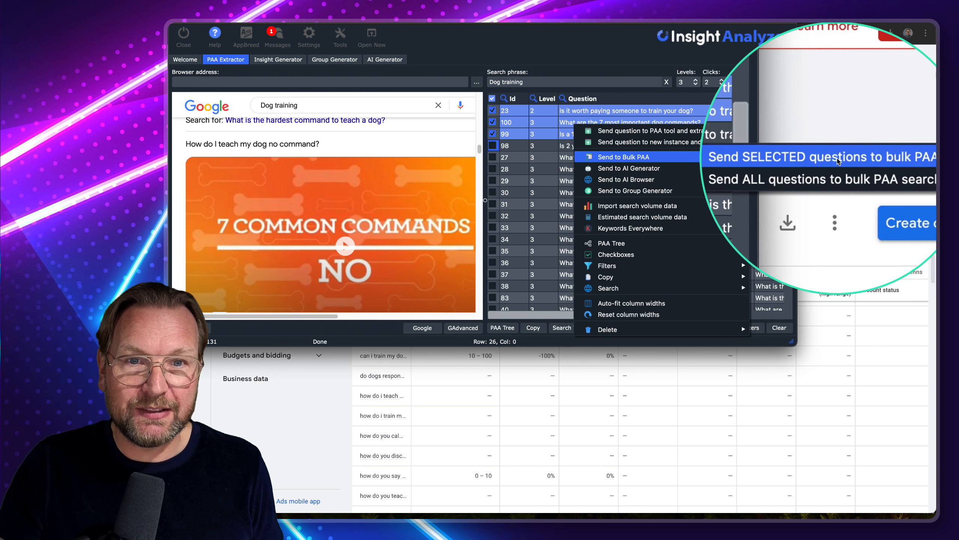
{"action": "left_click", "coordinate": [812, 162]}
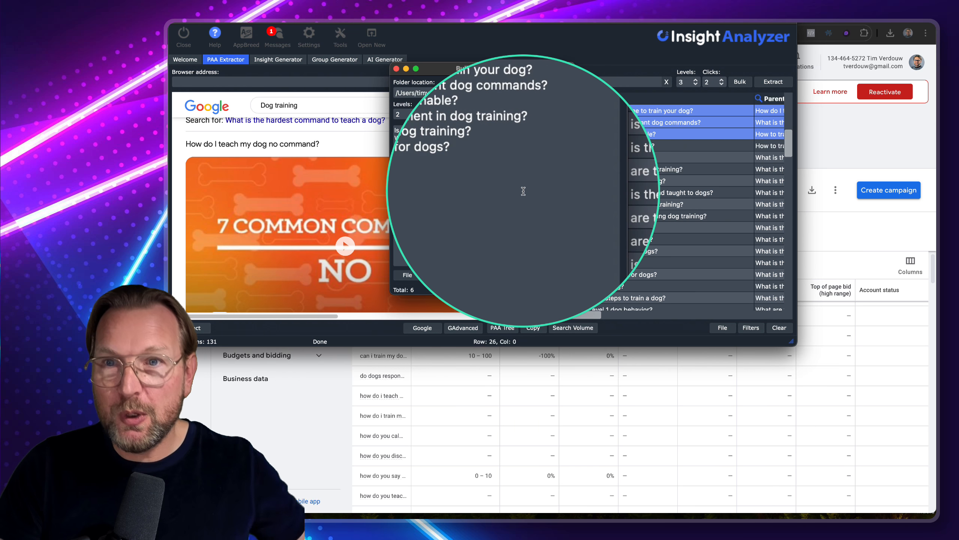
Step: Reduce the bulk list to its first two questions and run the bulk search with 2 levels and 2 clicks, replacing the current grid data
{"action": "left_click_drag", "start_coordinate": [512, 168], "coordinate": [378, 141]}
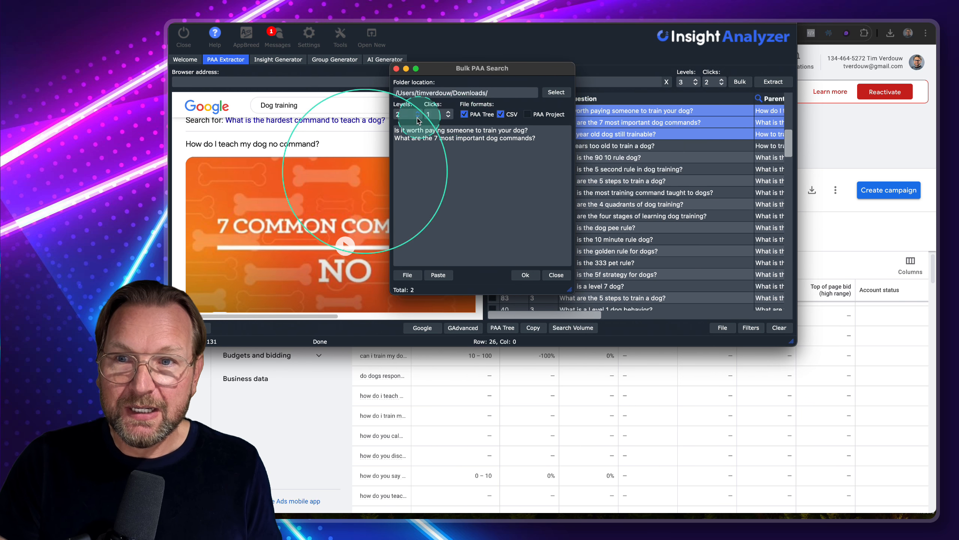
{"action": "left_click", "coordinate": [408, 116]}
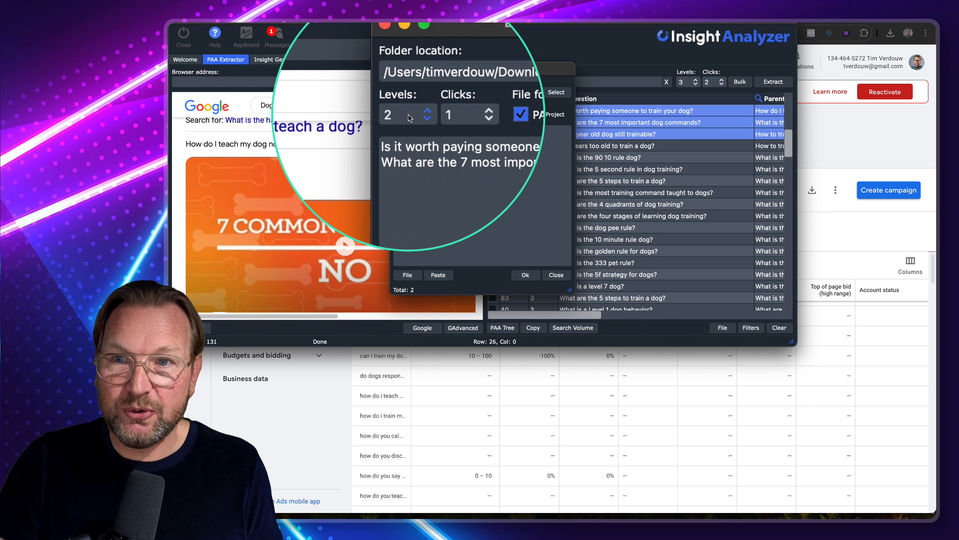
{"action": "left_click", "coordinate": [415, 115]}
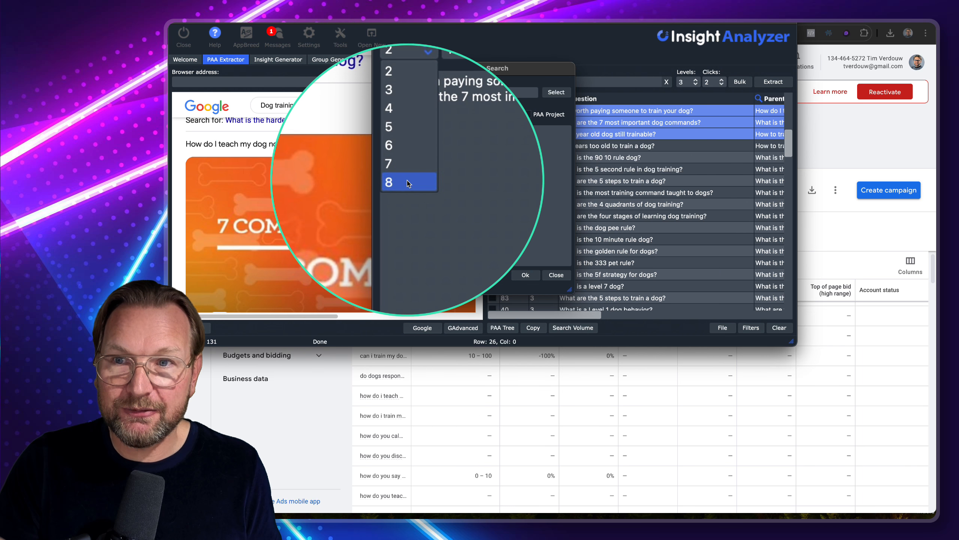
{"action": "left_click", "coordinate": [413, 127]}
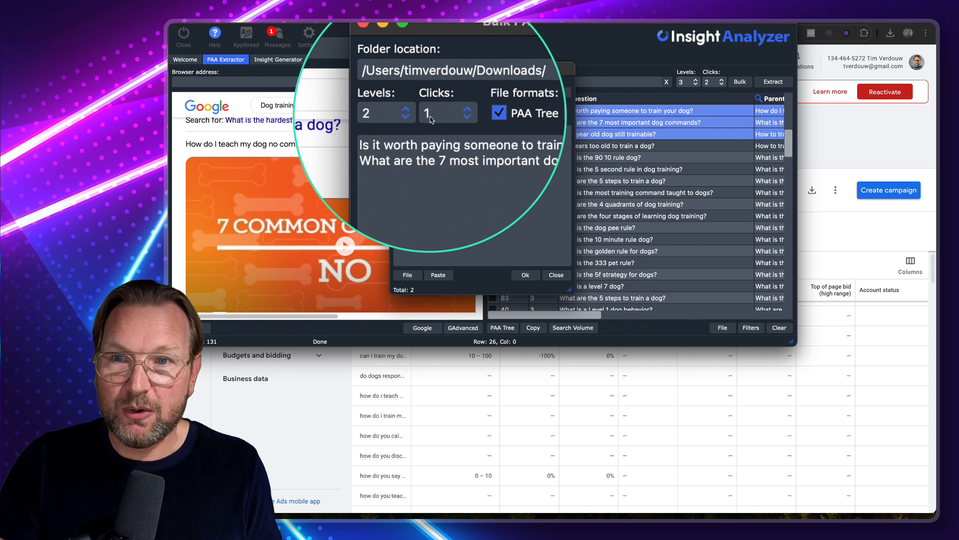
{"action": "left_click", "coordinate": [439, 115]}
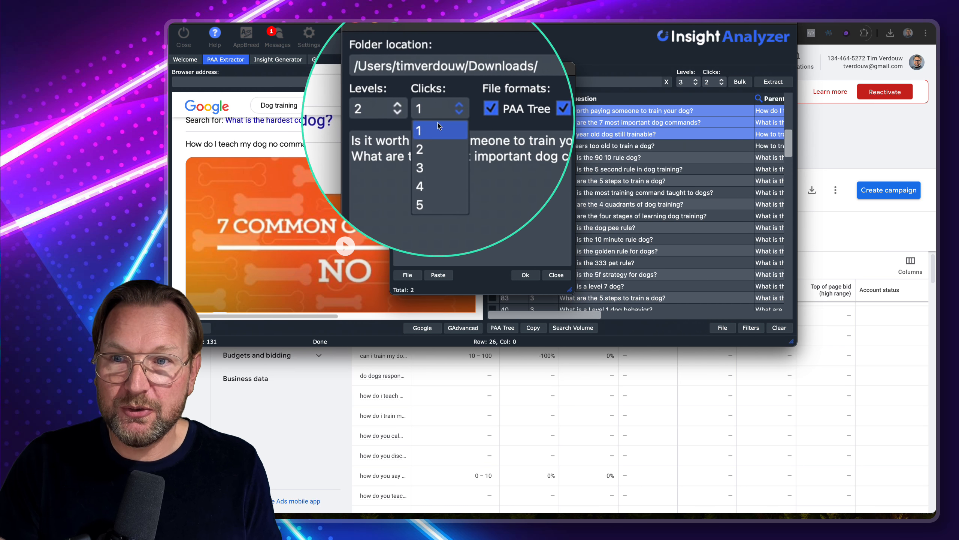
{"action": "left_click", "coordinate": [435, 132]}
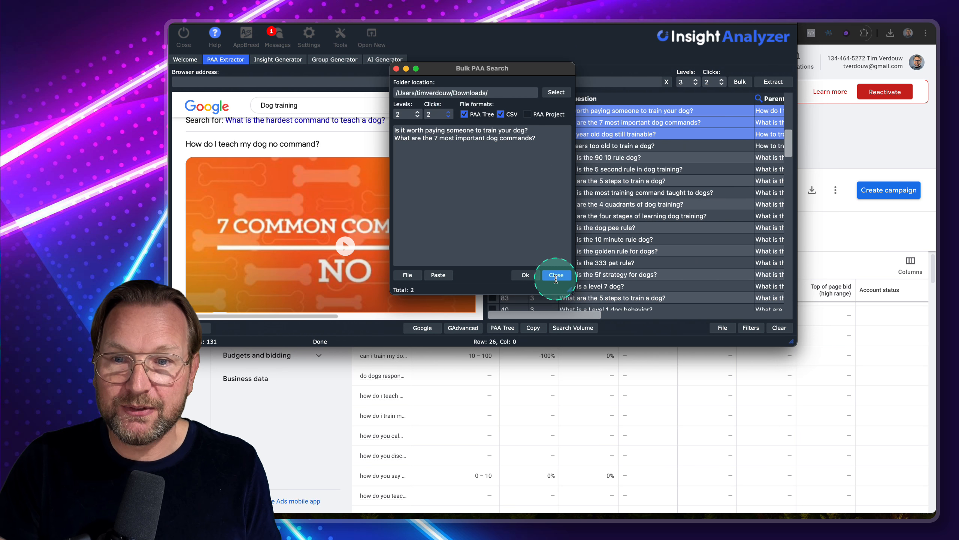
{"action": "left_click", "coordinate": [524, 276]}
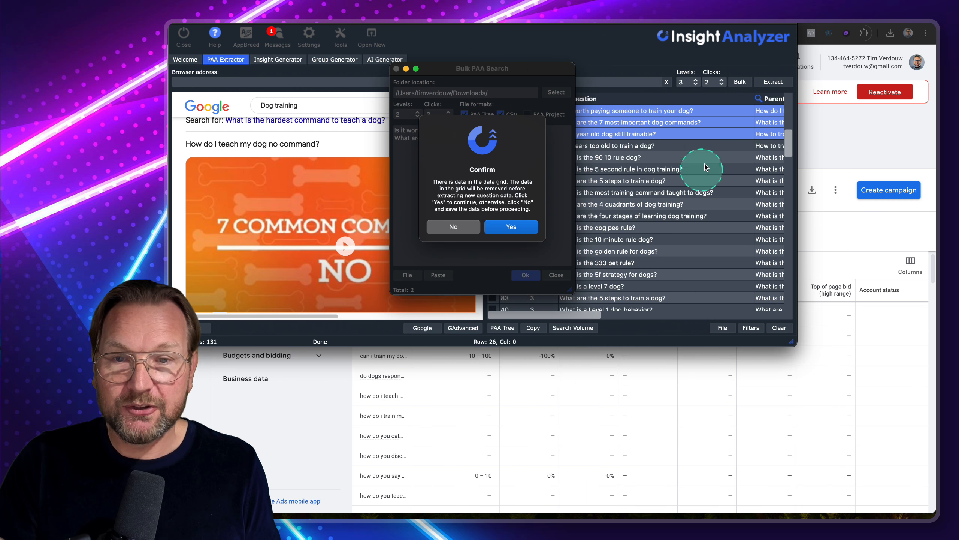
{"action": "left_click", "coordinate": [516, 227]}
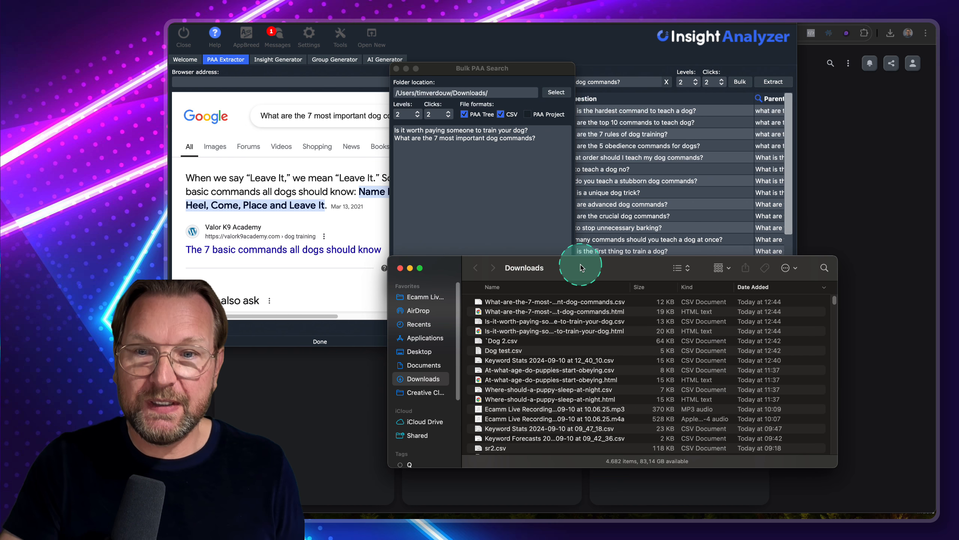
Step: Preview the exported CSV for the 7 most important dog commands from Downloads, examine its columns, and close the preview
{"action": "left_click_drag", "start_coordinate": [580, 267], "coordinate": [561, 175]}
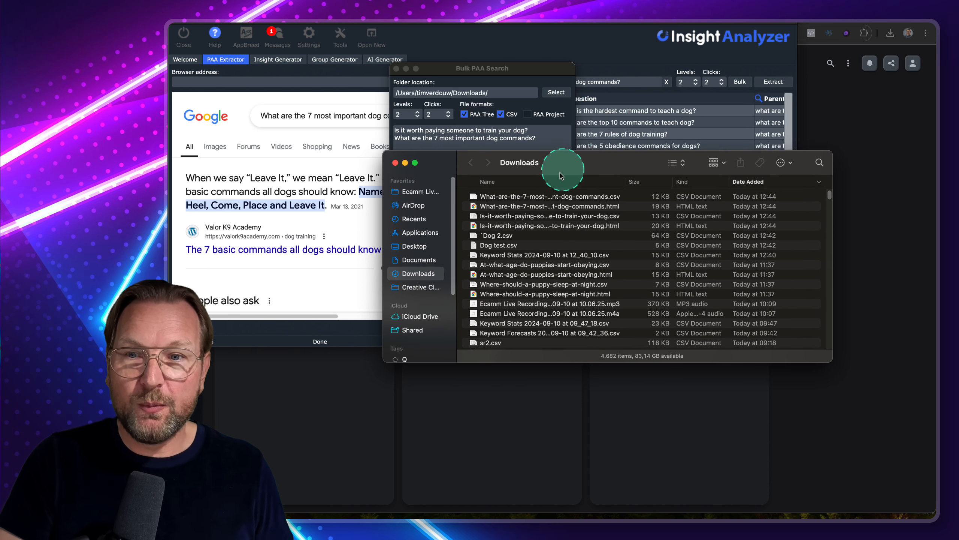
{"action": "double_click", "coordinate": [539, 200]}
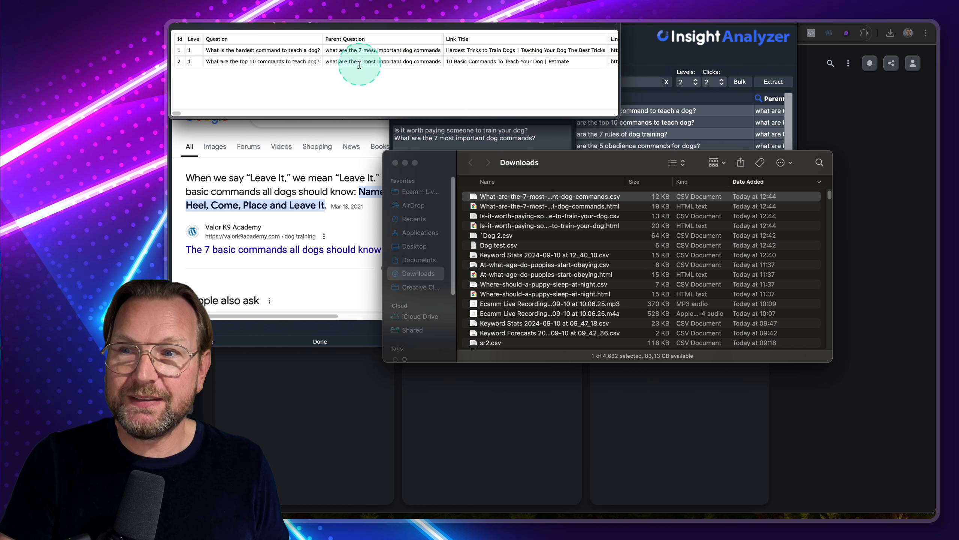
{"action": "scroll", "coordinate": [443, 86], "scroll_direction": "right", "scroll_amount": 3}
{"action": "scroll", "coordinate": [444, 85], "scroll_direction": "left", "scroll_amount": 3}
{"action": "key", "text": "space"}
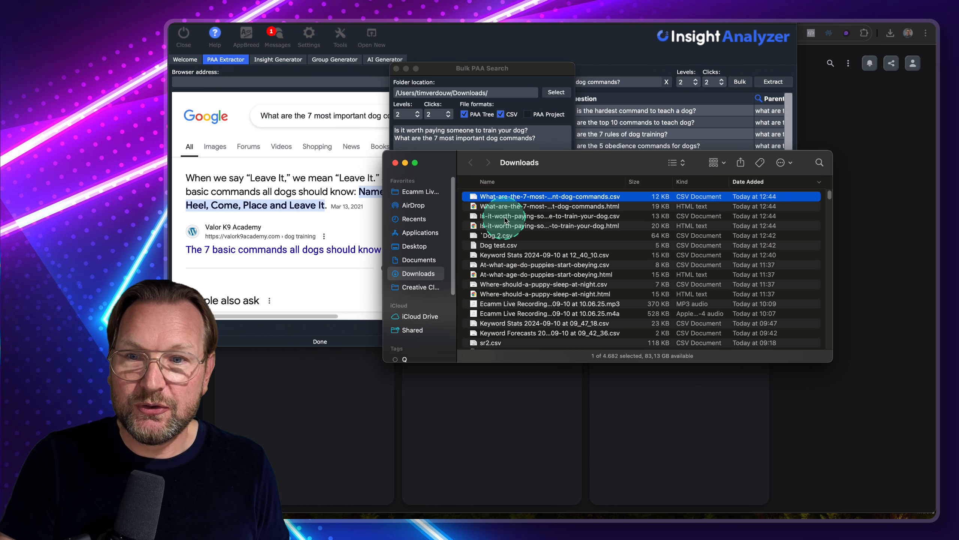
Step: Preview the exported CSV for the question about paying someone to train your dog, read through its rows, and close the preview
{"action": "left_click", "coordinate": [510, 209]}
{"action": "left_click", "coordinate": [506, 217]}
{"action": "key", "text": "space"}
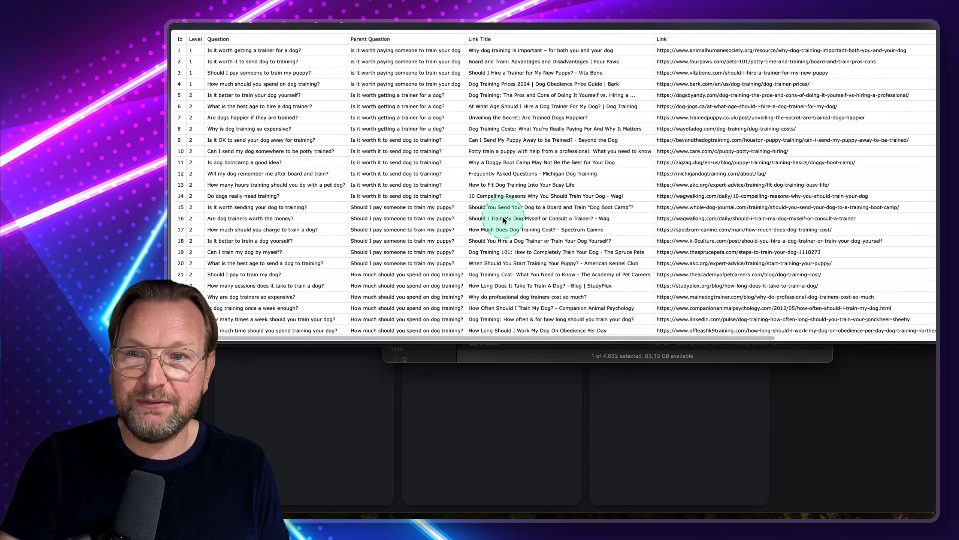
{"action": "scroll", "coordinate": [482, 208], "scroll_direction": "down", "scroll_amount": 3}
{"action": "scroll", "coordinate": [481, 208], "scroll_direction": "up", "scroll_amount": 3}
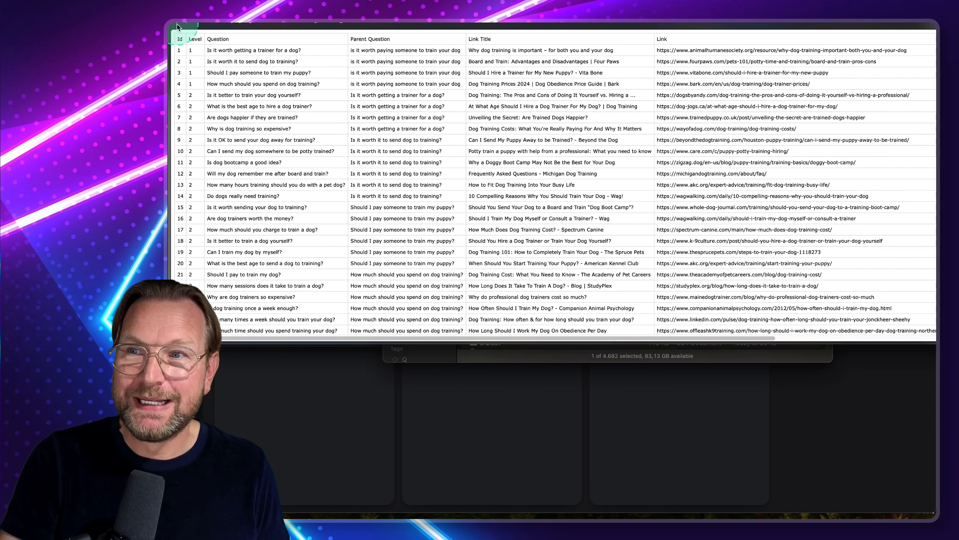
{"action": "left_click", "coordinate": [179, 27]}
{"action": "left_click", "coordinate": [532, 217]}
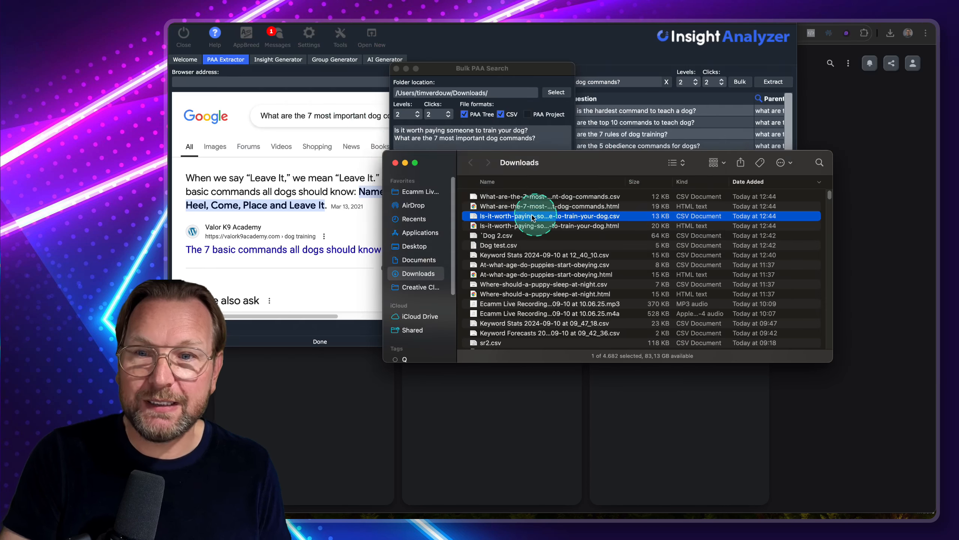
Step: Open What-are-the-7-most-important-dog-commands.html in the browser, examine the question tree, and close it
{"action": "double_click", "coordinate": [499, 207]}
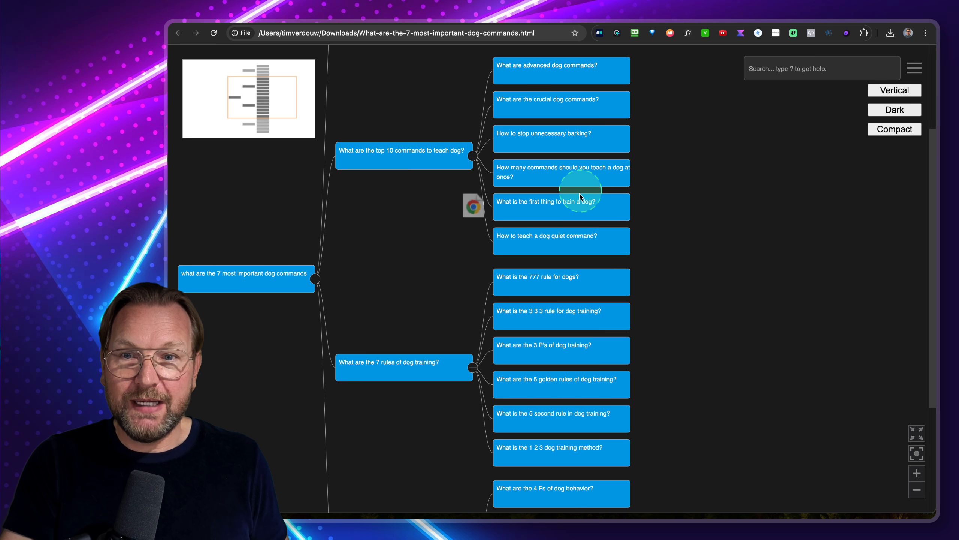
{"action": "left_click_drag", "start_coordinate": [424, 236], "coordinate": [550, 94]}
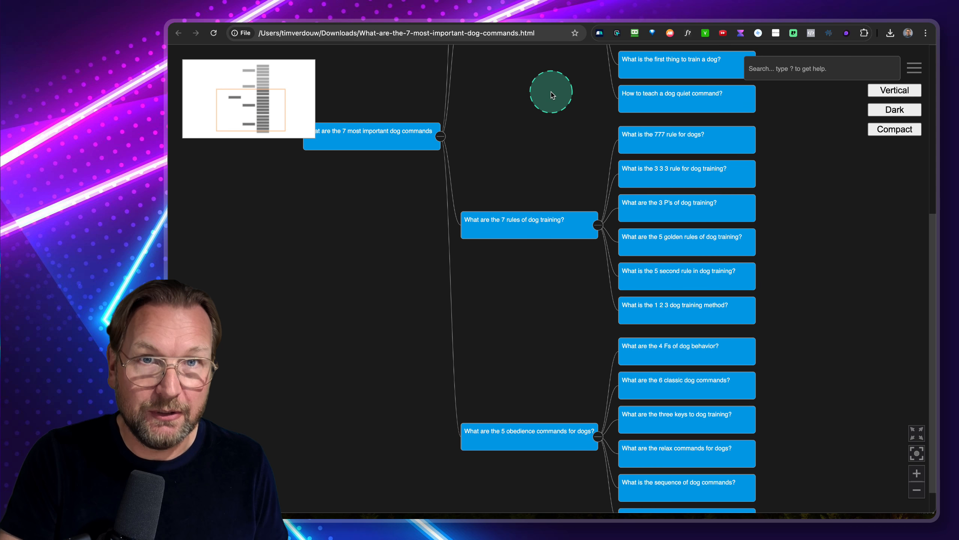
{"action": "left_click", "coordinate": [864, 23]}
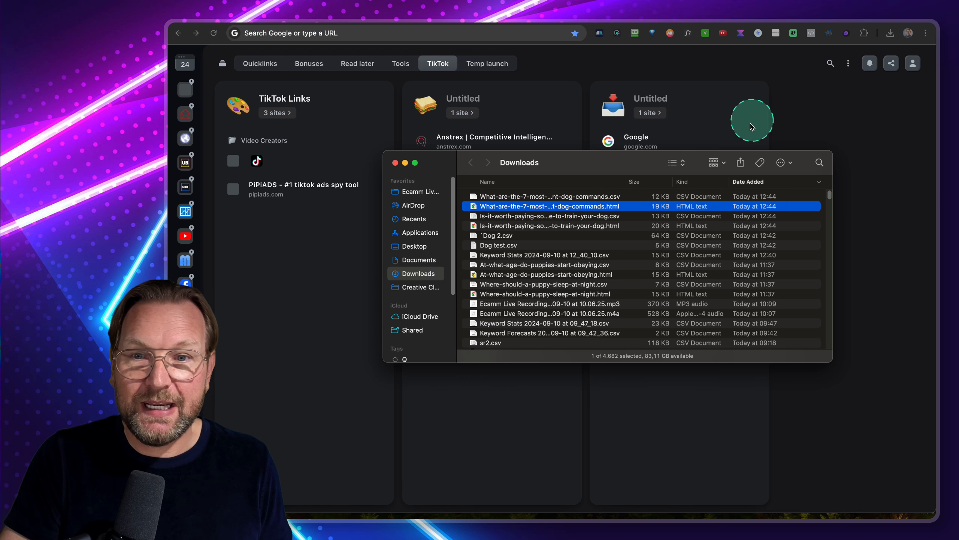
Step: Switch back to Insight Analyzer, close the Bulk PAA Search dialog, and enlarge the main window to fill the screen
{"action": "key", "text": "super+Tab"}
{"action": "key", "text": "super+Tab"}
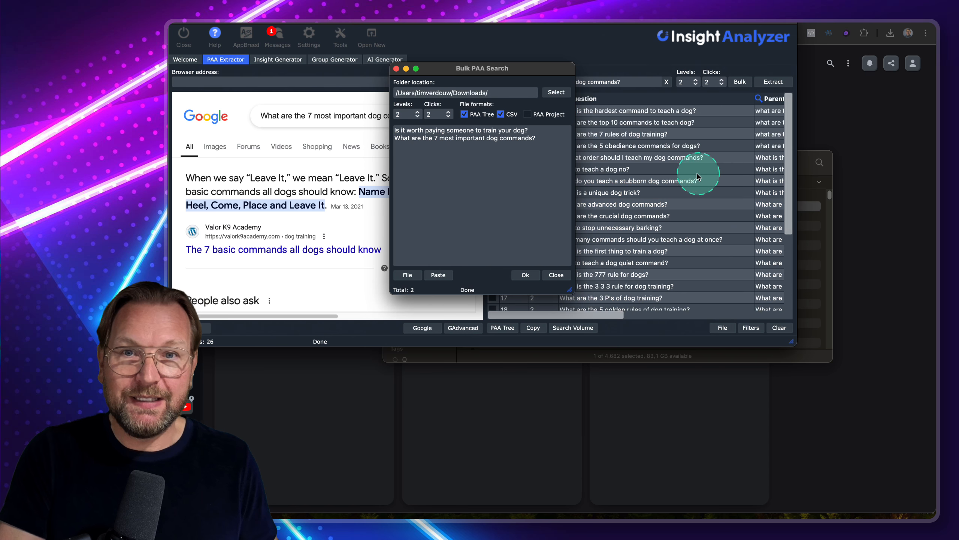
{"action": "left_click", "coordinate": [395, 69]}
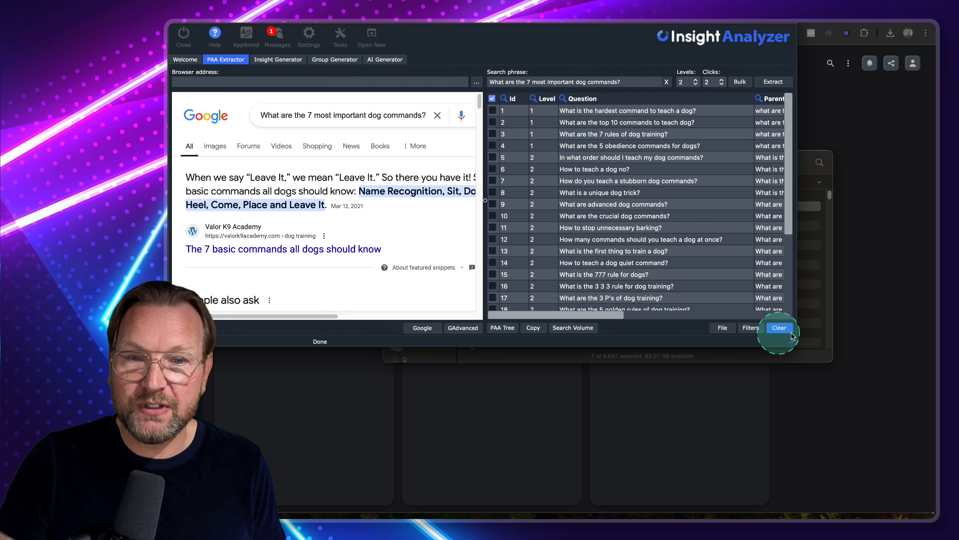
{"action": "left_click_drag", "start_coordinate": [593, 25], "coordinate": [596, 44]}
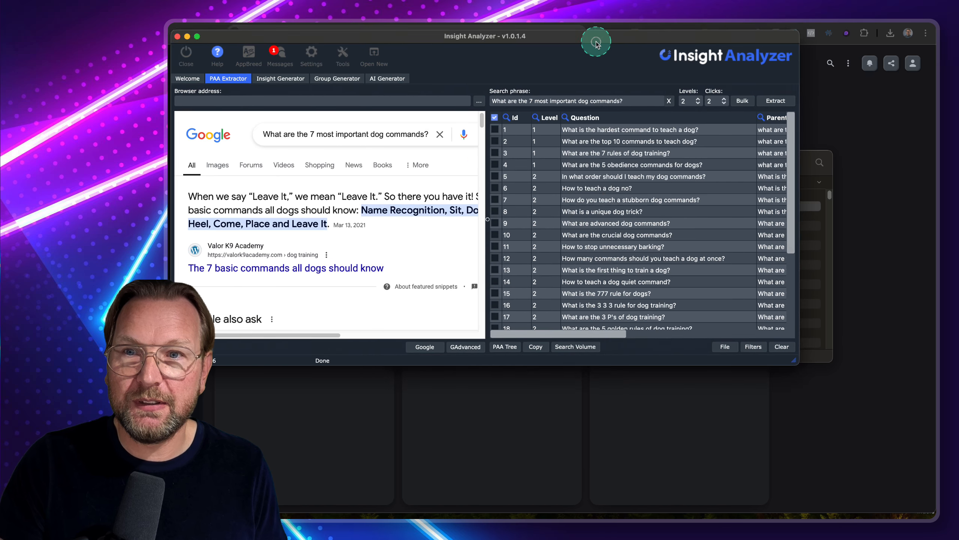
{"action": "double_click", "coordinate": [596, 44]}
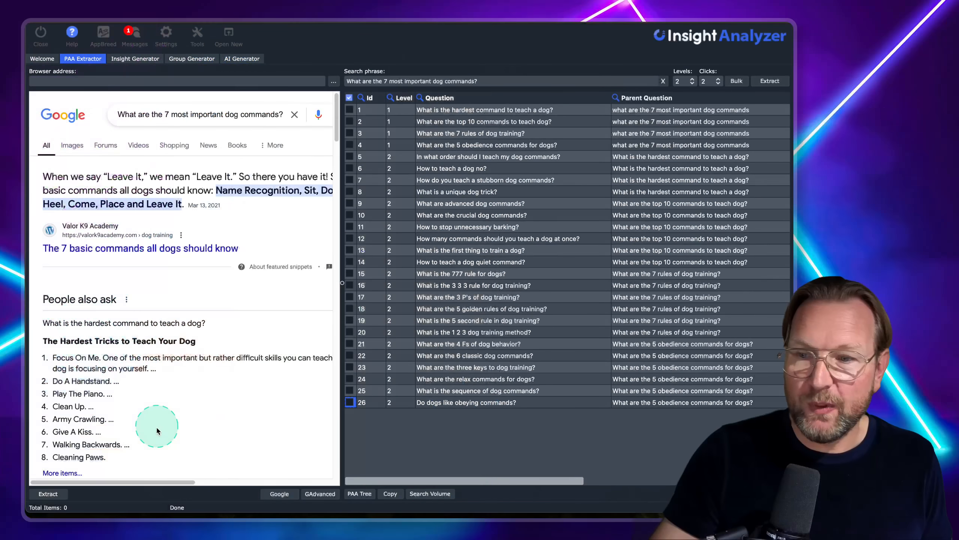
Step: Load Google in the built-in browser and search for "Puppy training"
{"action": "left_click", "coordinate": [278, 494]}
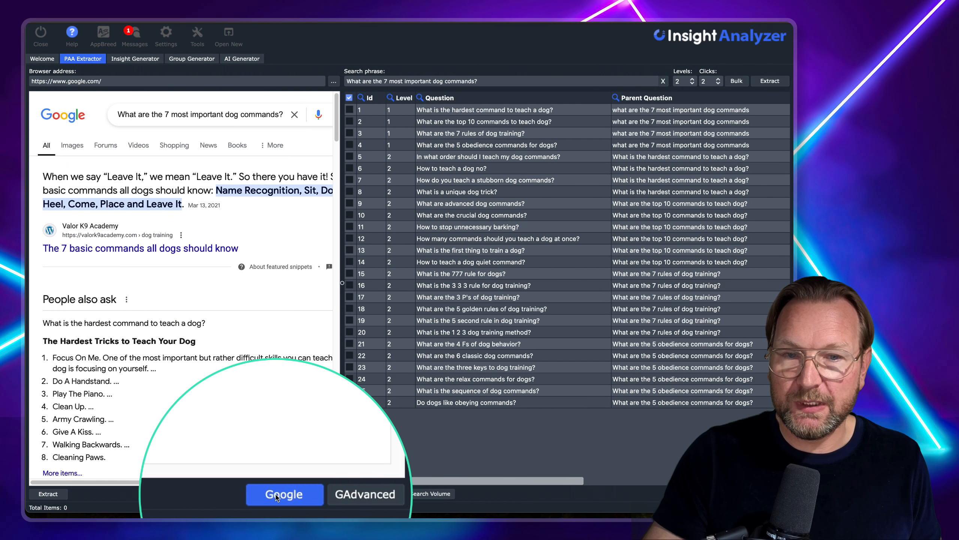
{"action": "left_click", "coordinate": [105, 268]}
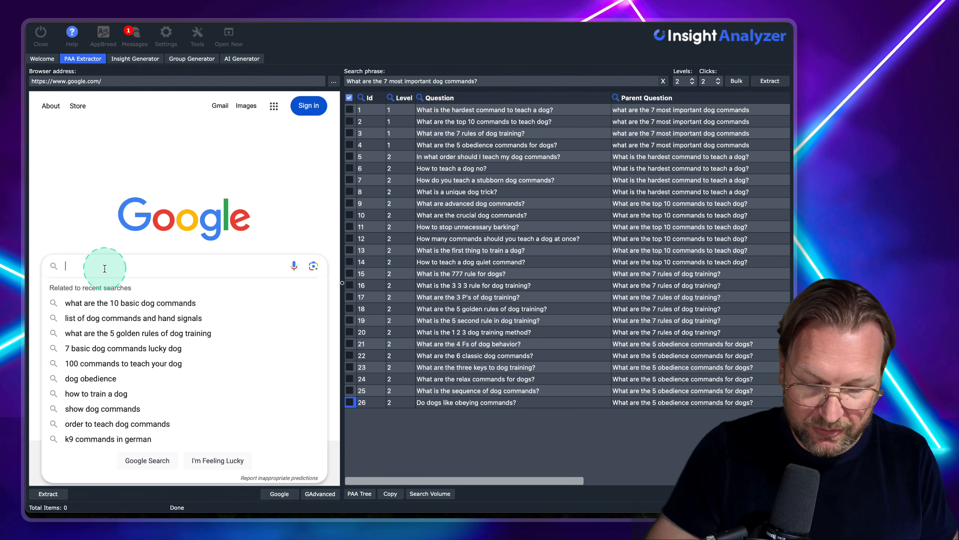
{"action": "type", "text": "dd"}
{"action": "key", "text": "BackSpace"}
{"action": "key", "text": "BackSpace"}
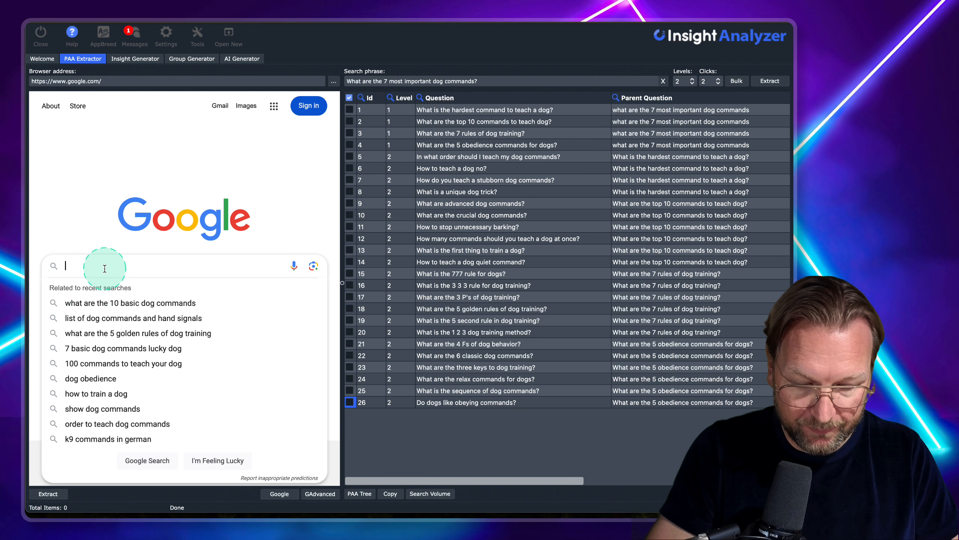
{"action": "type", "text": "Puppy training"}
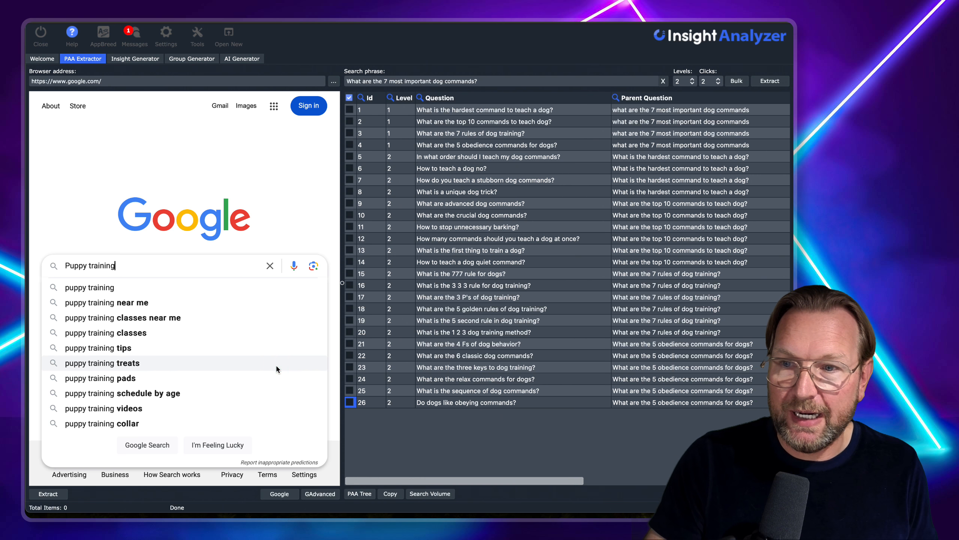
{"action": "key", "text": "Return"}
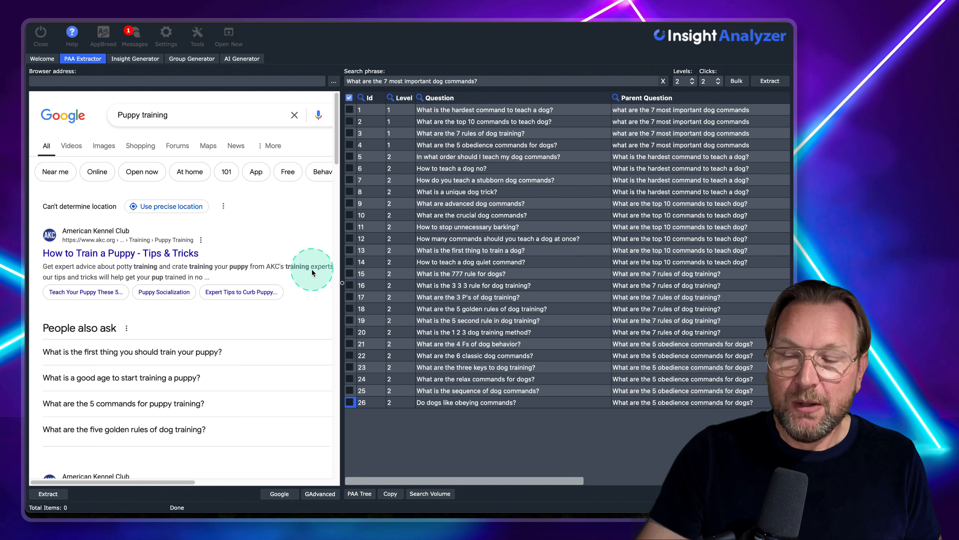
Step: Set the PAA extraction depth to 4 levels and 3 clicks
{"action": "left_click", "coordinate": [686, 84]}
{"action": "left_click", "coordinate": [675, 102]}
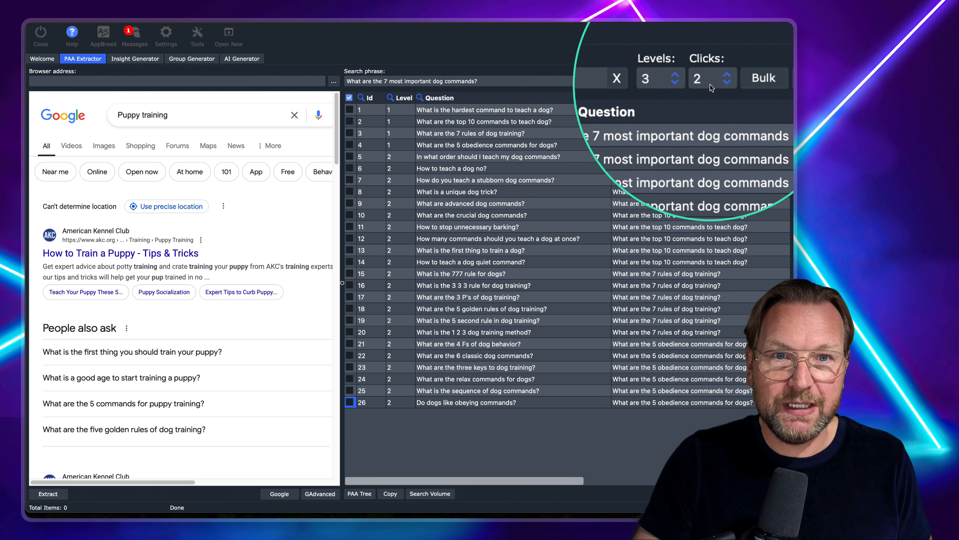
{"action": "left_click", "coordinate": [665, 71]}
{"action": "left_click", "coordinate": [678, 107]}
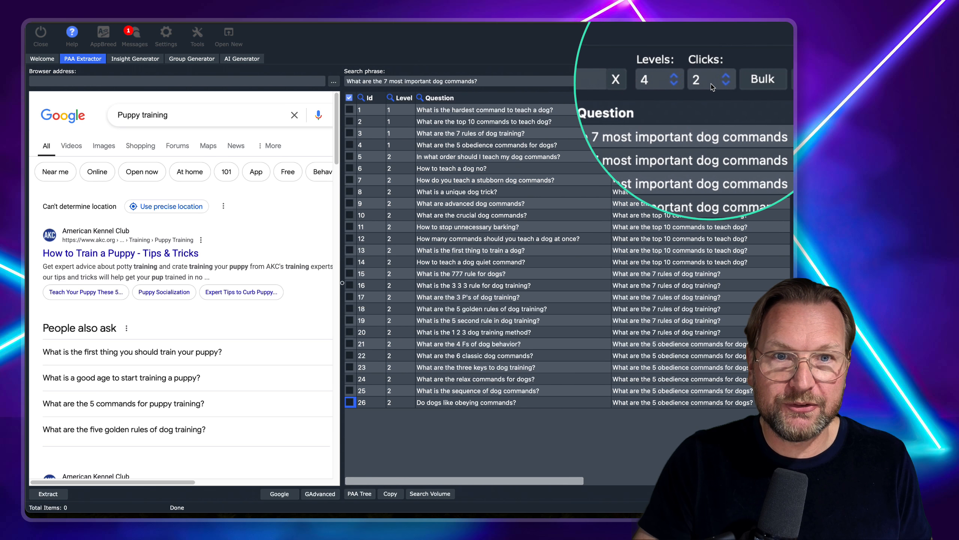
{"action": "left_click", "coordinate": [715, 61]}
{"action": "left_click", "coordinate": [704, 112]}
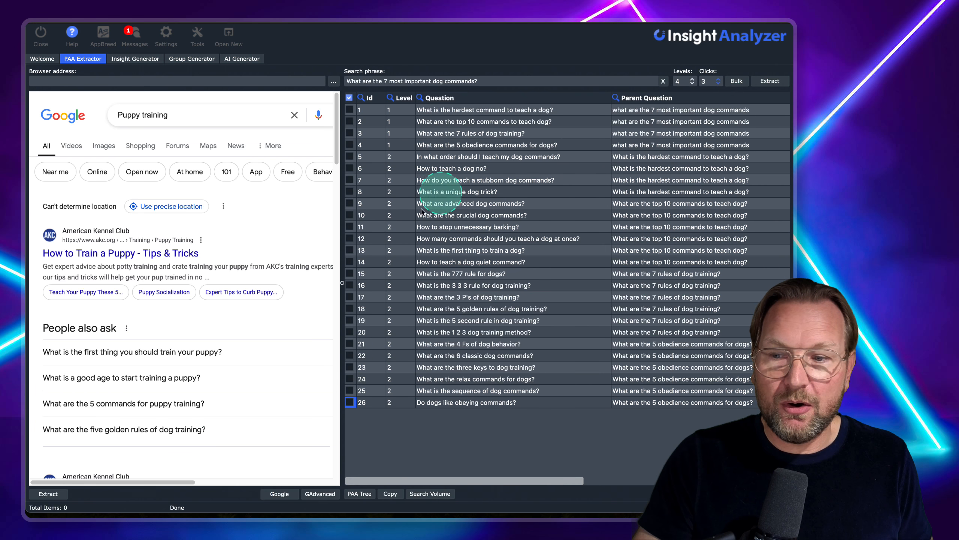
Step: Extract the People Also Ask questions from the Puppy training results, replacing the data already in the grid
{"action": "left_click", "coordinate": [51, 496]}
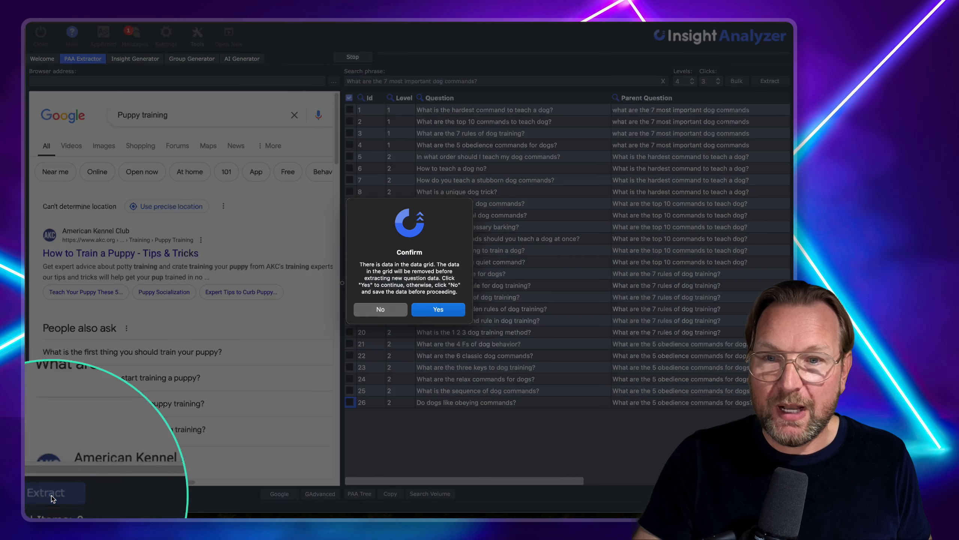
{"action": "left_click", "coordinate": [443, 312]}
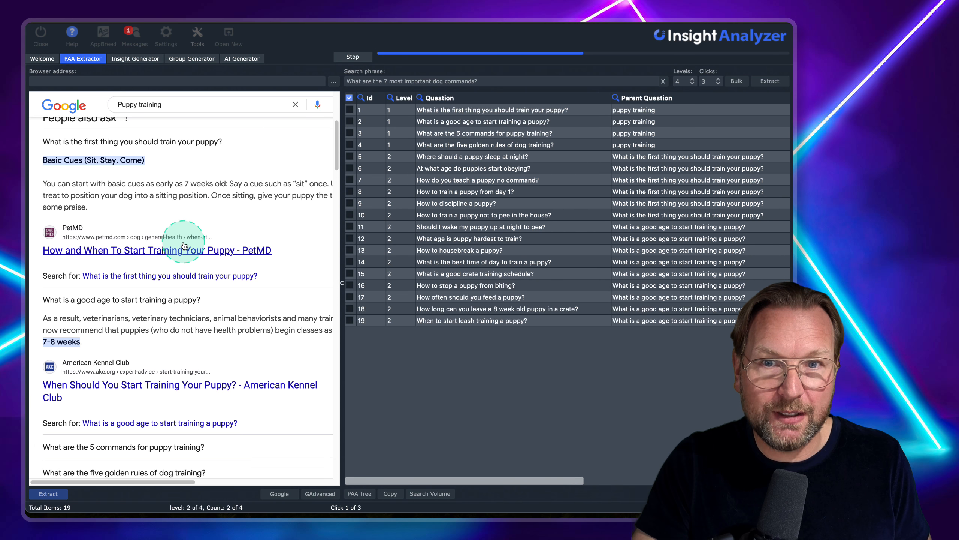
{"action": "right_click", "coordinate": [499, 149]}
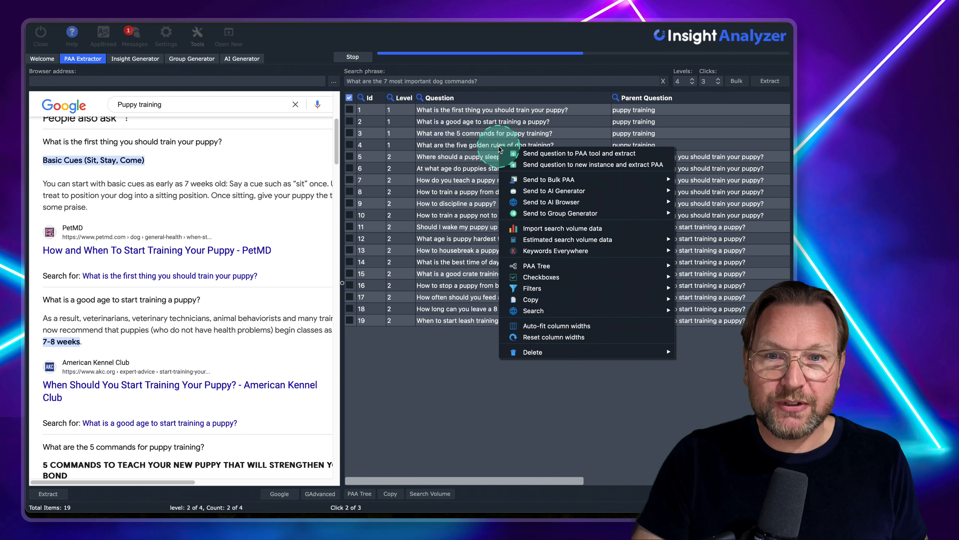
{"action": "right_click", "coordinate": [463, 140]}
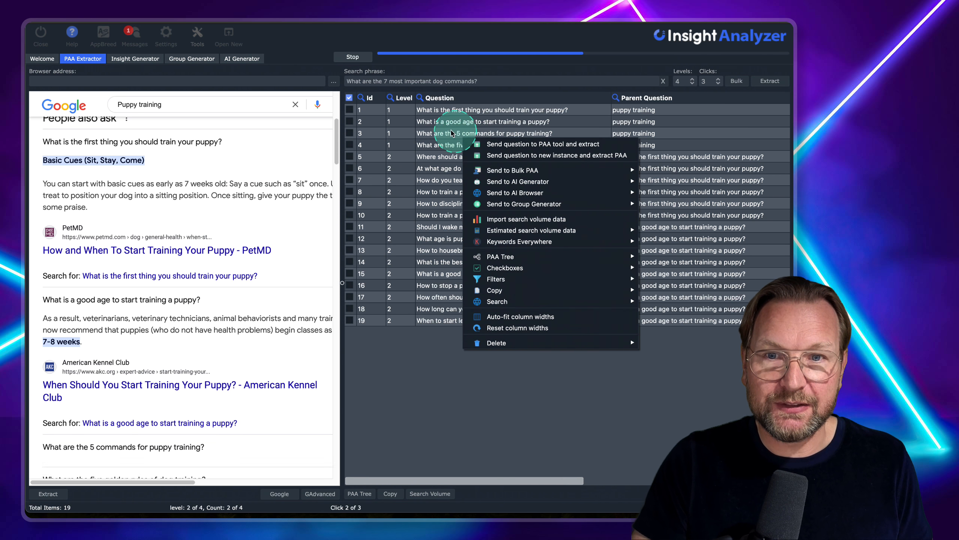
{"action": "mouse_move", "coordinate": [499, 181]}
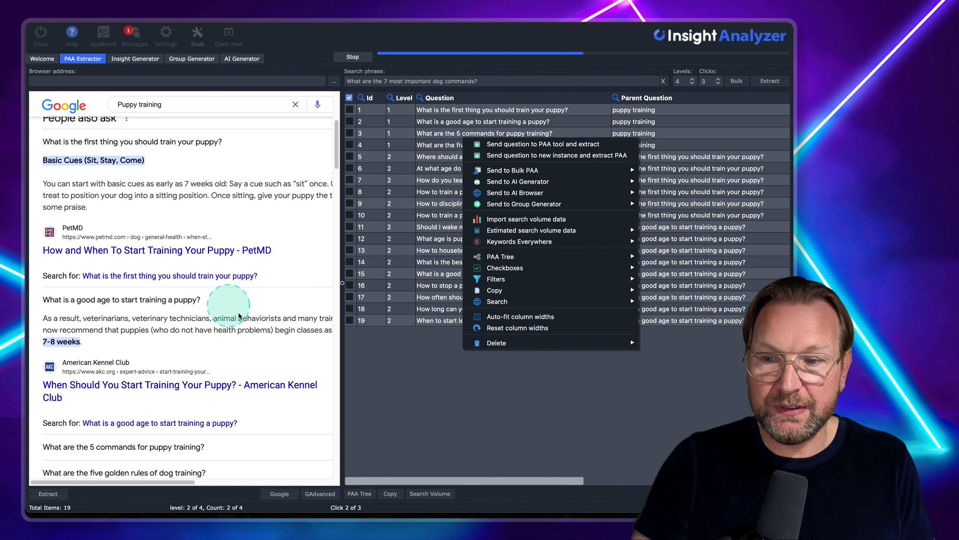
{"action": "left_click", "coordinate": [477, 416]}
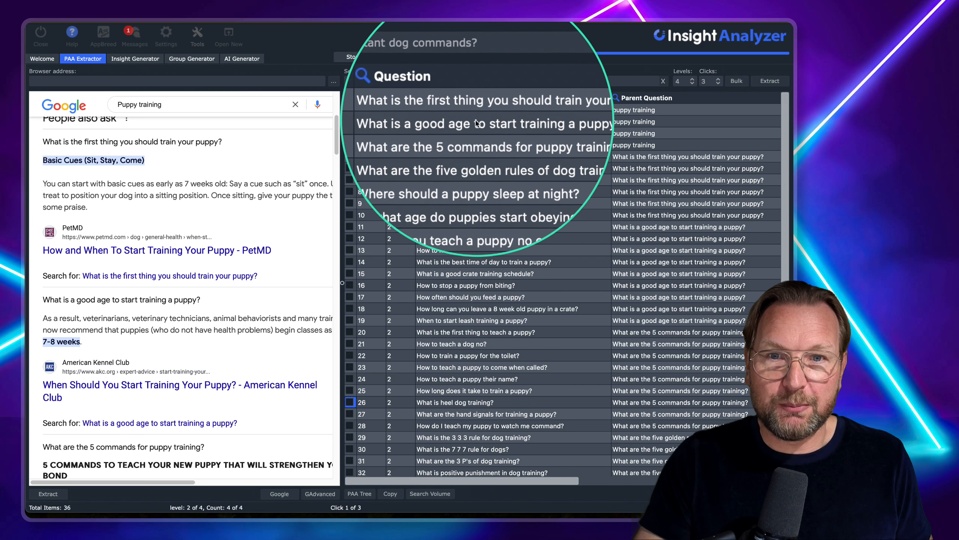
Step: Send the selected question "What is heel dog training?" to a new instance and extract its PAA with 2 levels and 1 click
{"action": "right_click", "coordinate": [465, 122]}
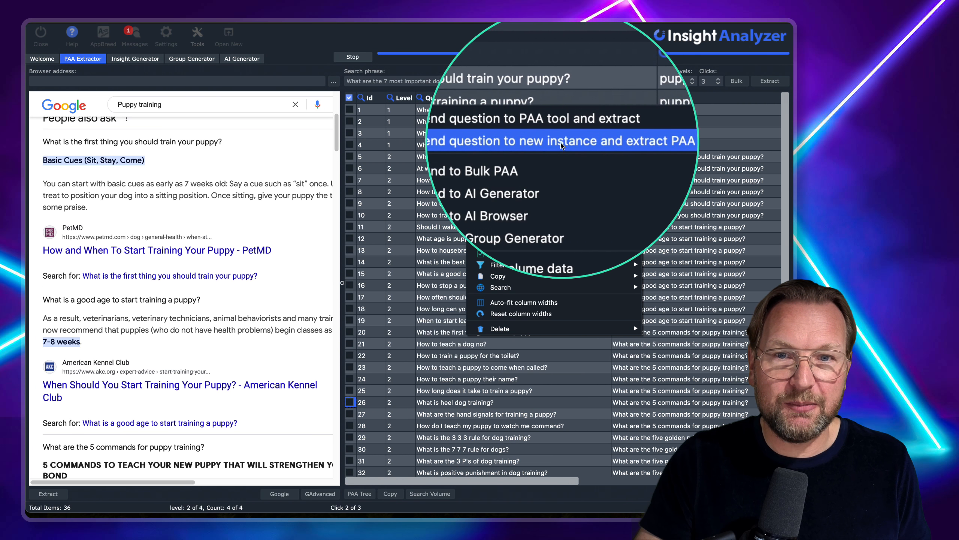
{"action": "left_click", "coordinate": [524, 146]}
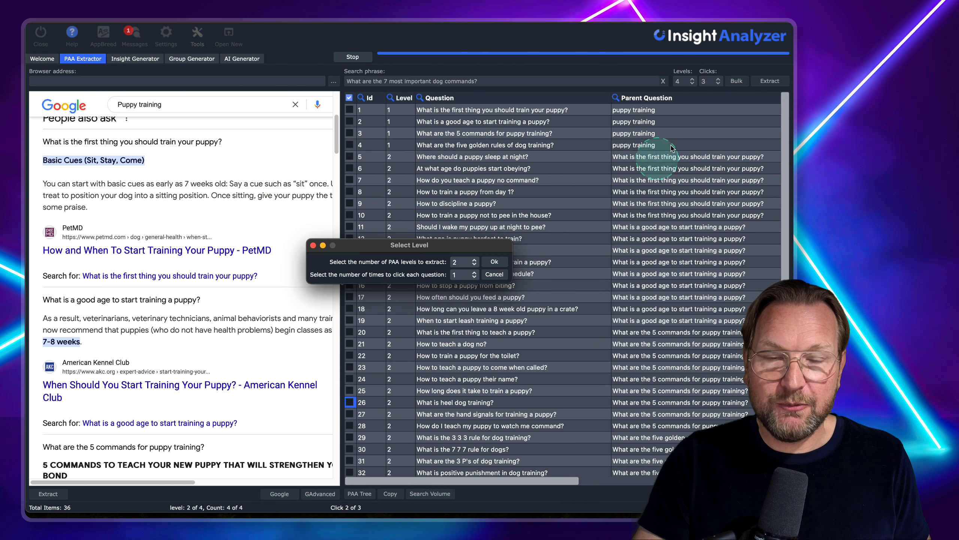
{"action": "left_click", "coordinate": [494, 261]}
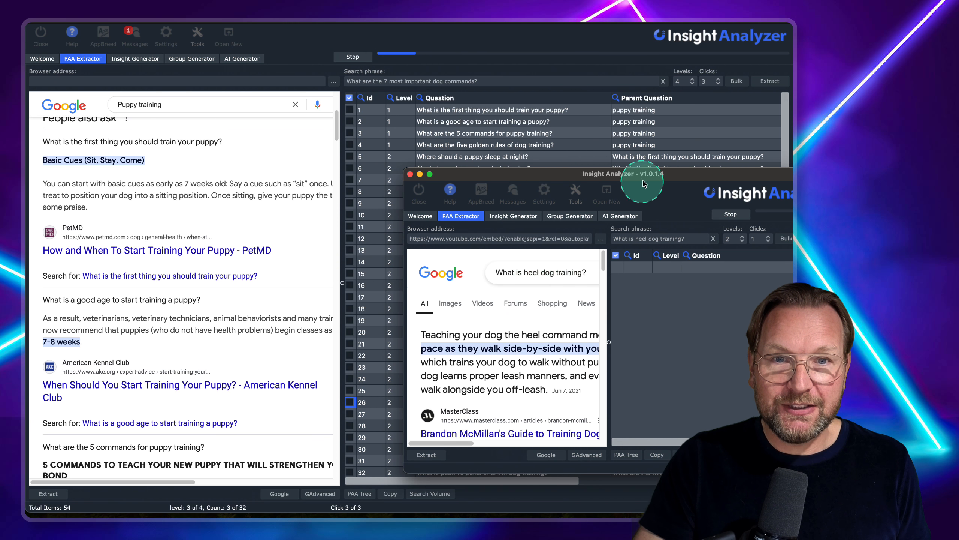
Step: Move the new instance's window fully into view and close it without saving its data
{"action": "left_click_drag", "start_coordinate": [680, 175], "coordinate": [450, 57]}
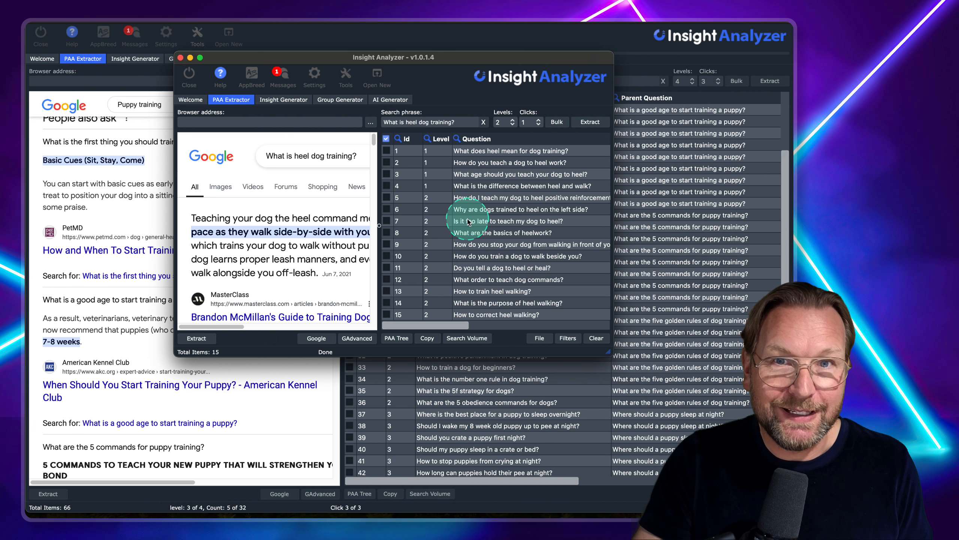
{"action": "left_click", "coordinate": [181, 58]}
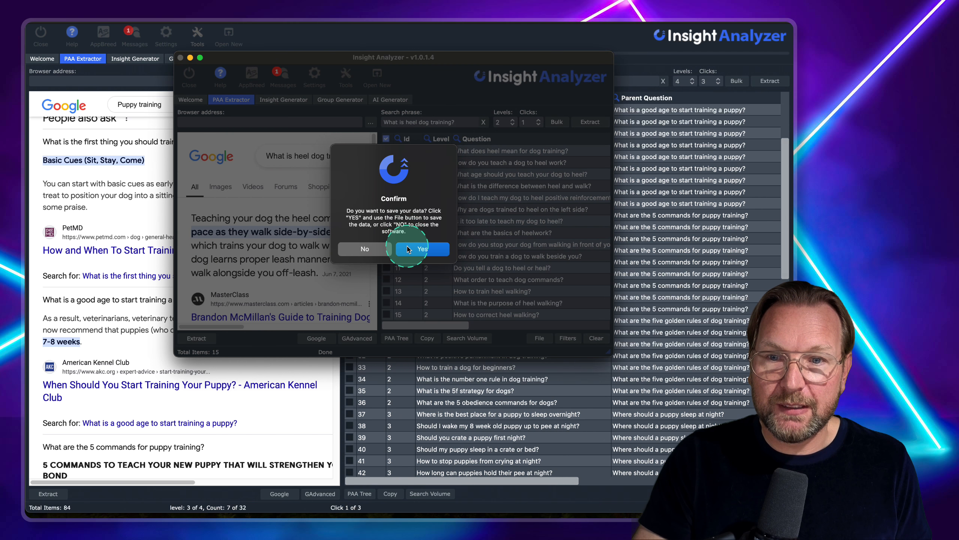
{"action": "left_click", "coordinate": [409, 249]}
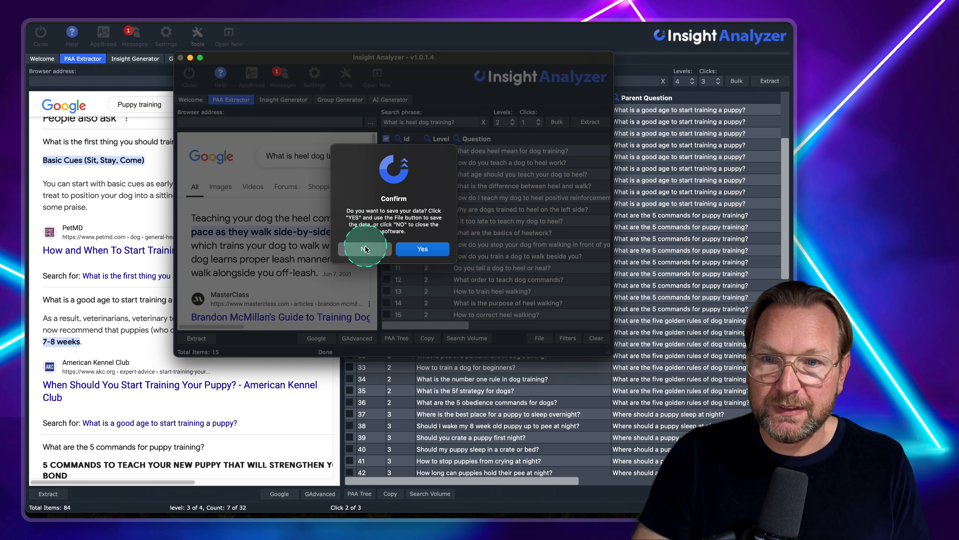
{"action": "left_click", "coordinate": [372, 248]}
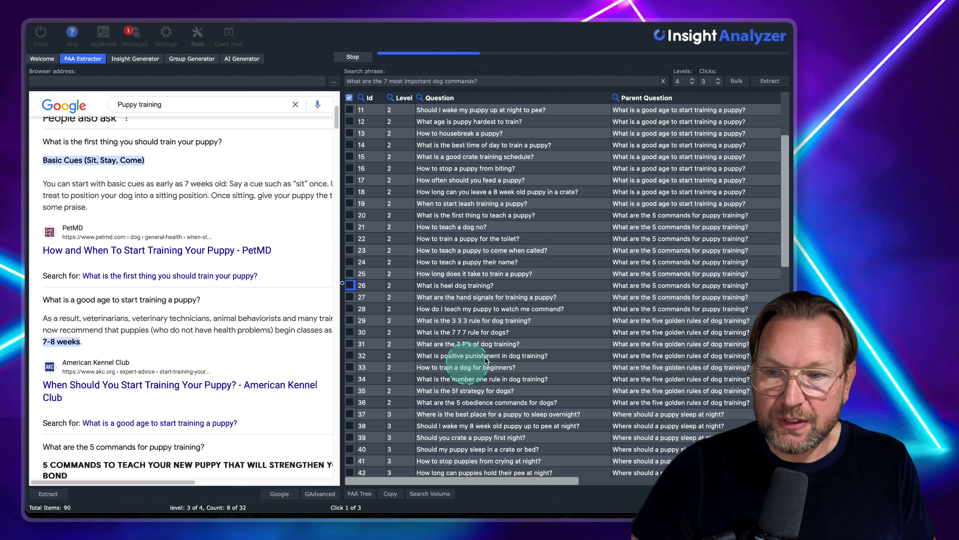
Step: Load Google Advanced Search in the built-in browser and examine its word, language, region, last update and domain filters
{"action": "scroll", "coordinate": [486, 360], "scroll_direction": "down", "scroll_amount": 5}
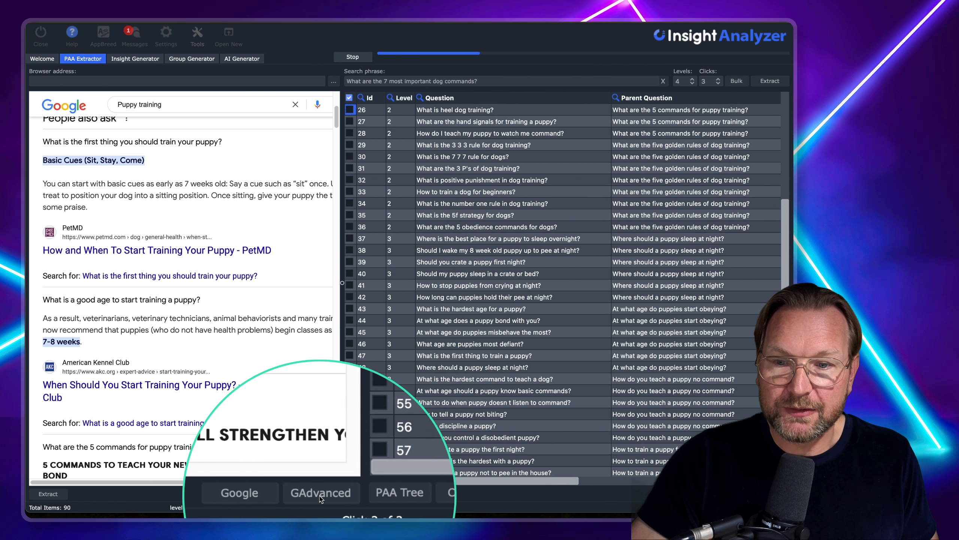
{"action": "left_click", "coordinate": [321, 494]}
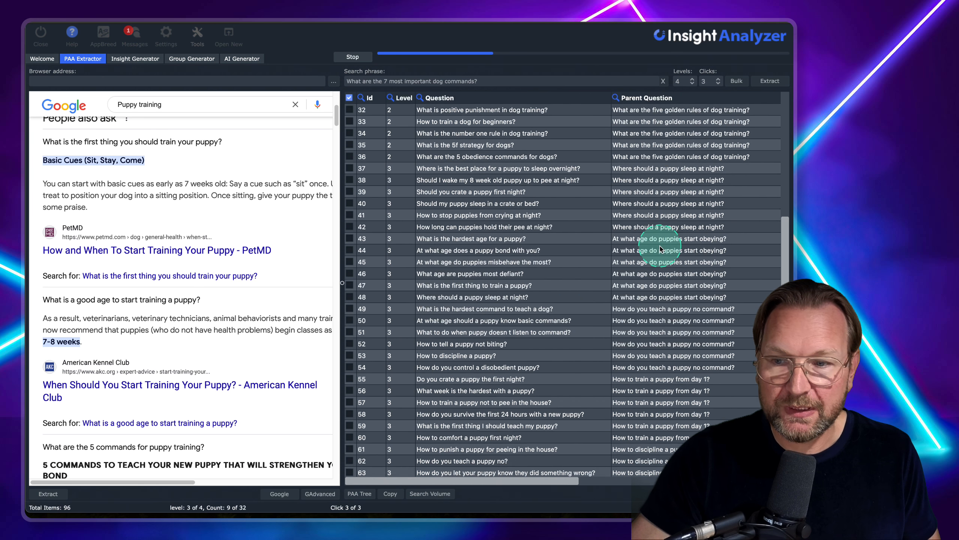
{"action": "scroll", "coordinate": [649, 248], "scroll_direction": "up", "scroll_amount": 2}
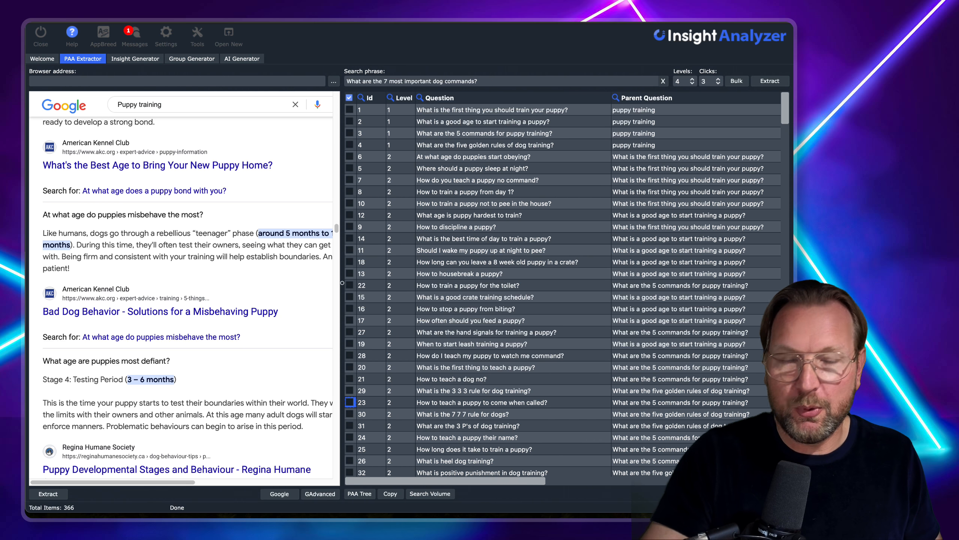
{"action": "left_click", "coordinate": [320, 493]}
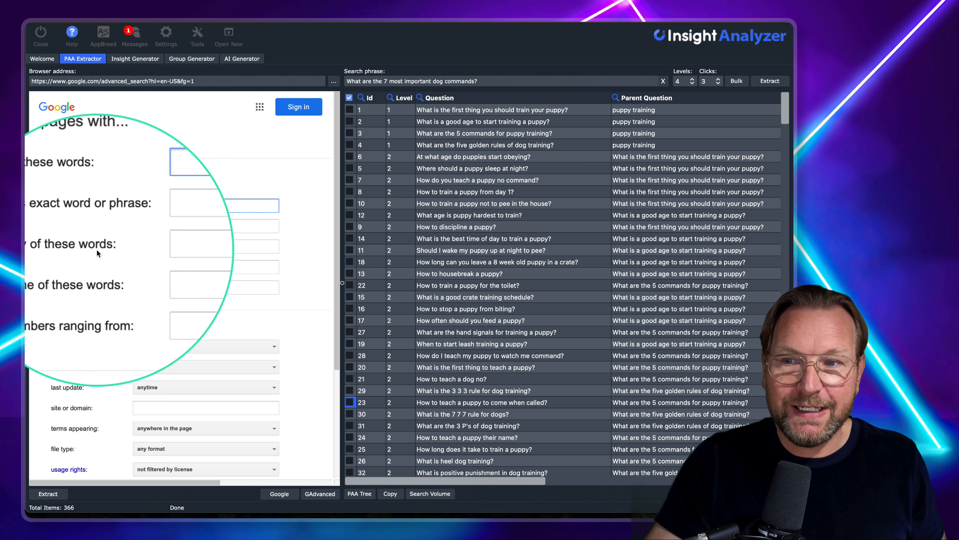
{"action": "scroll", "coordinate": [180, 340], "scroll_direction": "down", "scroll_amount": 3}
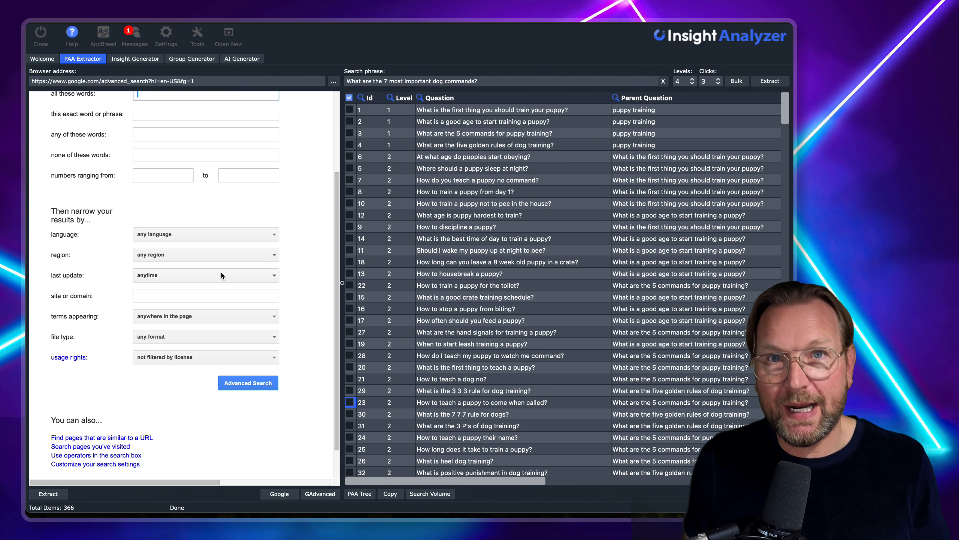
{"action": "scroll", "coordinate": [244, 263], "scroll_direction": "up", "scroll_amount": 3}
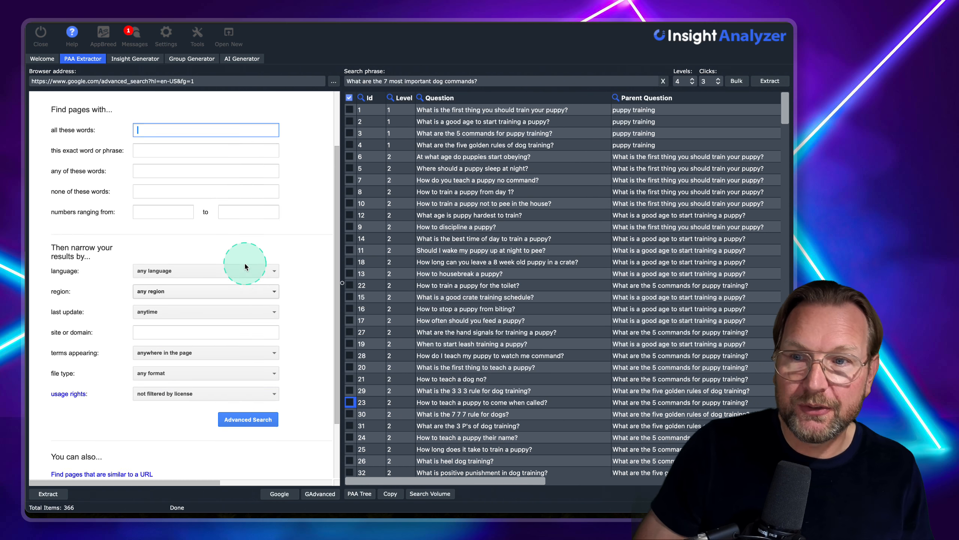
{"action": "scroll", "coordinate": [265, 186], "scroll_direction": "down", "scroll_amount": 3}
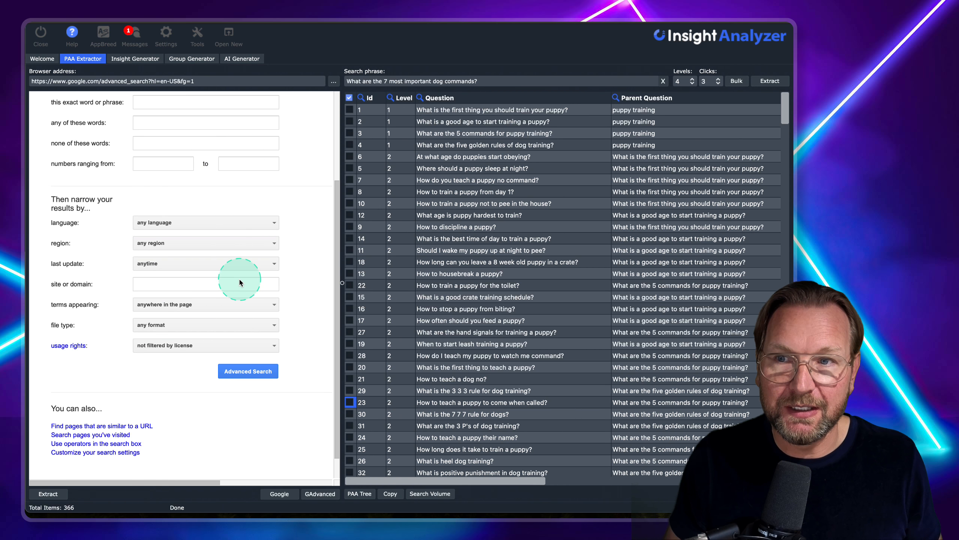
{"action": "scroll", "coordinate": [240, 282], "scroll_direction": "up", "scroll_amount": 3}
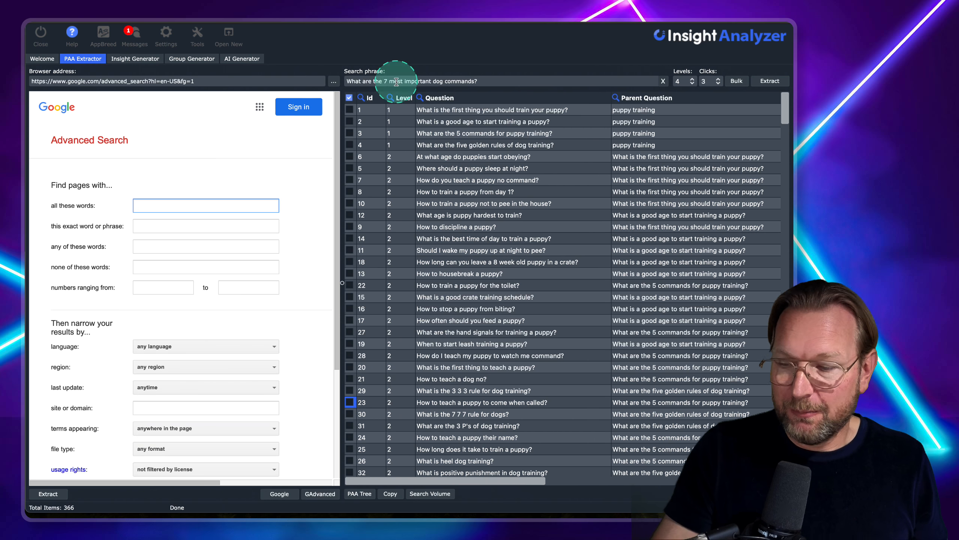
Step: Open the Insight Generator, and switch to the browser to search Answer The Public for "puppy training" in United States, English
{"action": "left_click", "coordinate": [125, 59]}
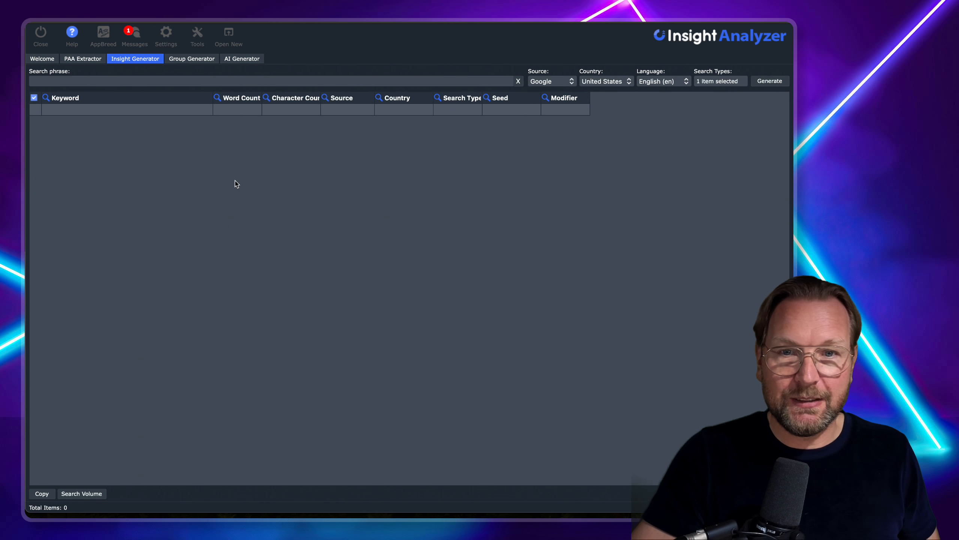
{"action": "key", "text": "super+Tab"}
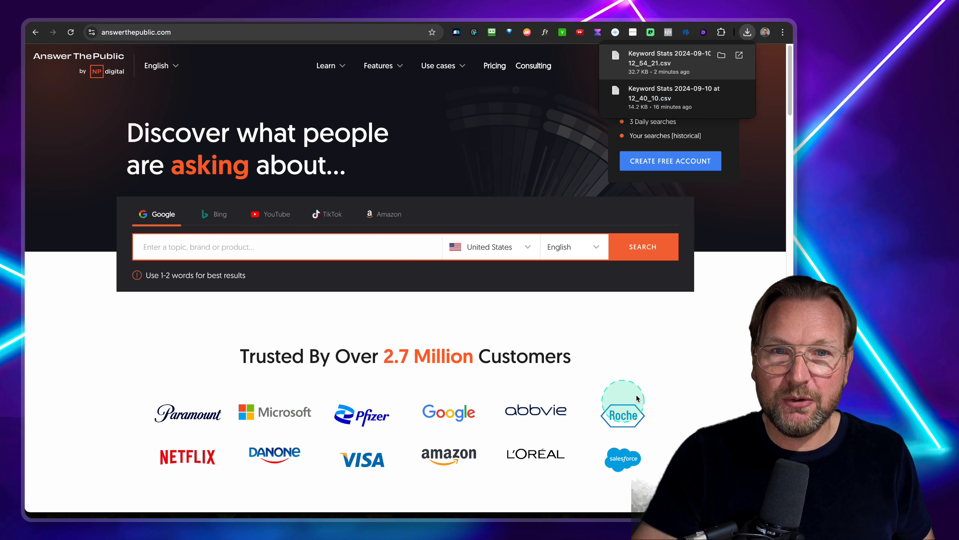
{"action": "left_click", "coordinate": [690, 368]}
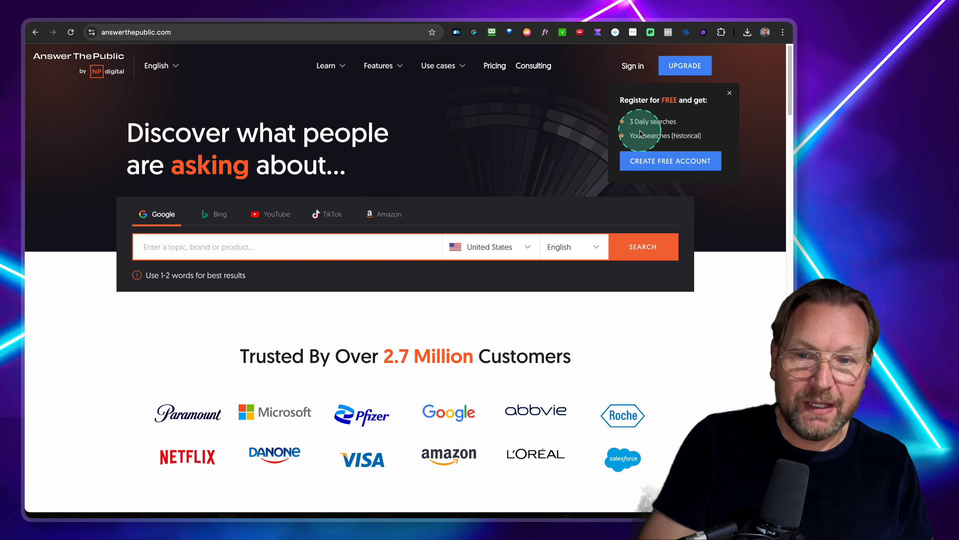
{"action": "key", "text": "super+Tab"}
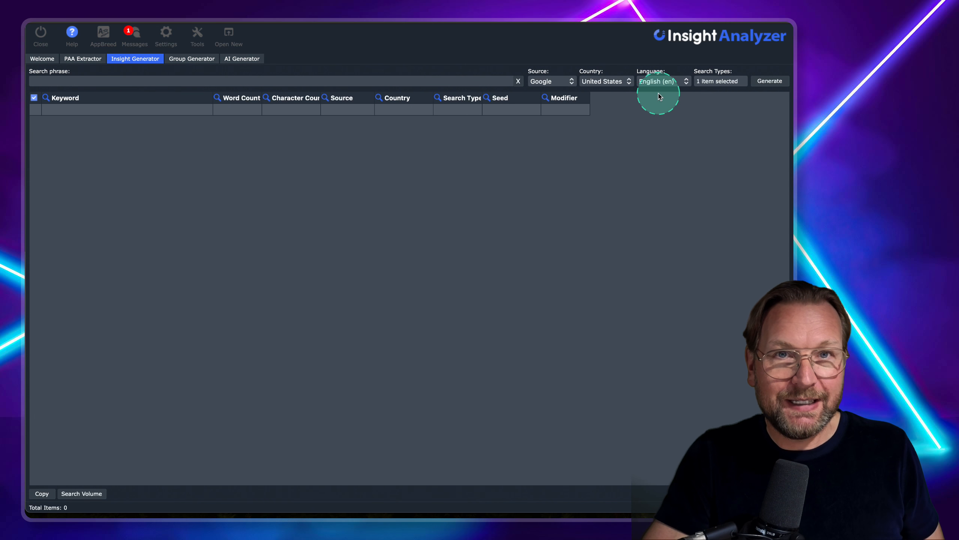
{"action": "key", "text": "super+Tab"}
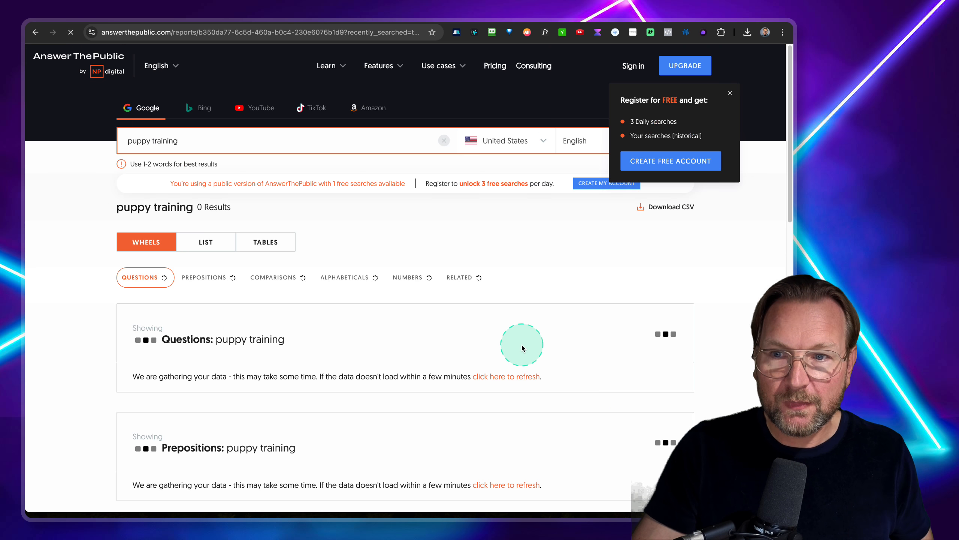
Step: Examine the Answer The Public puppy training report, including search volume, cost per click, and the Questions and Prepositions wheels
{"action": "scroll", "coordinate": [526, 341], "scroll_direction": "down", "scroll_amount": 8}
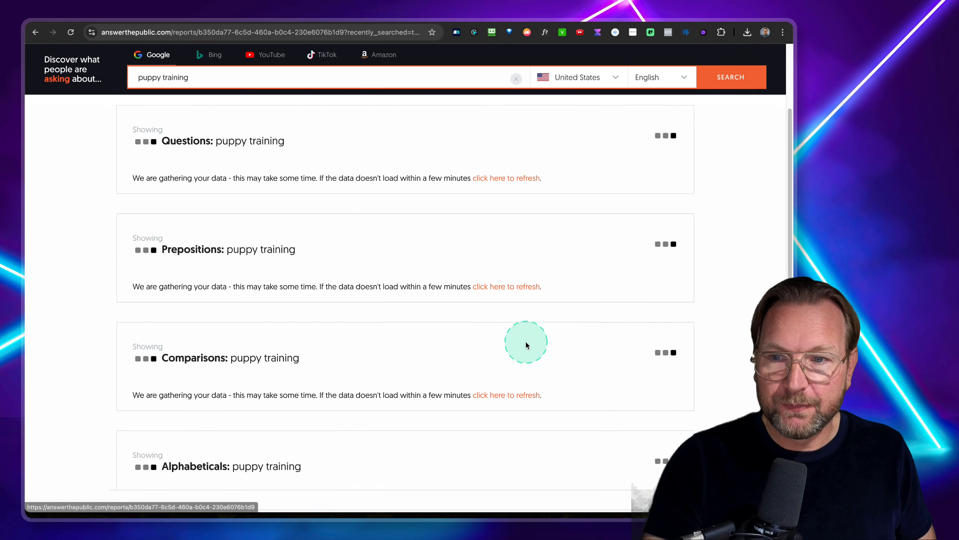
{"action": "scroll", "coordinate": [525, 340], "scroll_direction": "up", "scroll_amount": 6}
{"action": "scroll", "coordinate": [525, 342], "scroll_direction": "up", "scroll_amount": 1}
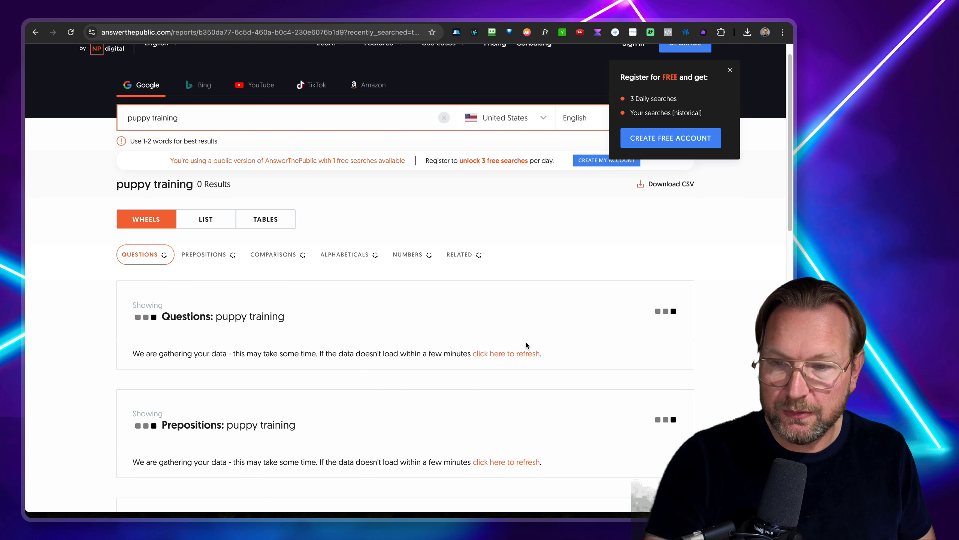
{"action": "scroll", "coordinate": [526, 240], "scroll_direction": "down", "scroll_amount": 2}
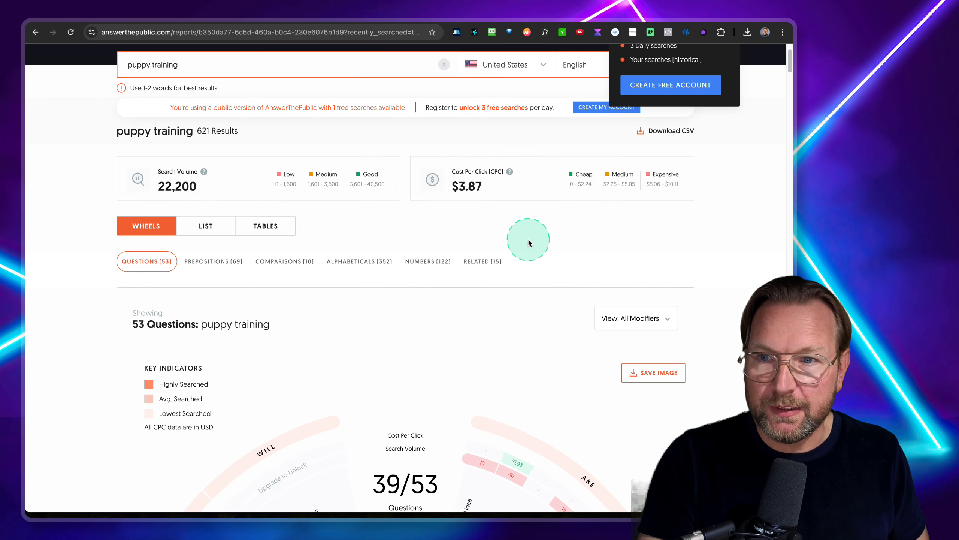
{"action": "scroll", "coordinate": [526, 240], "scroll_direction": "up", "scroll_amount": 1}
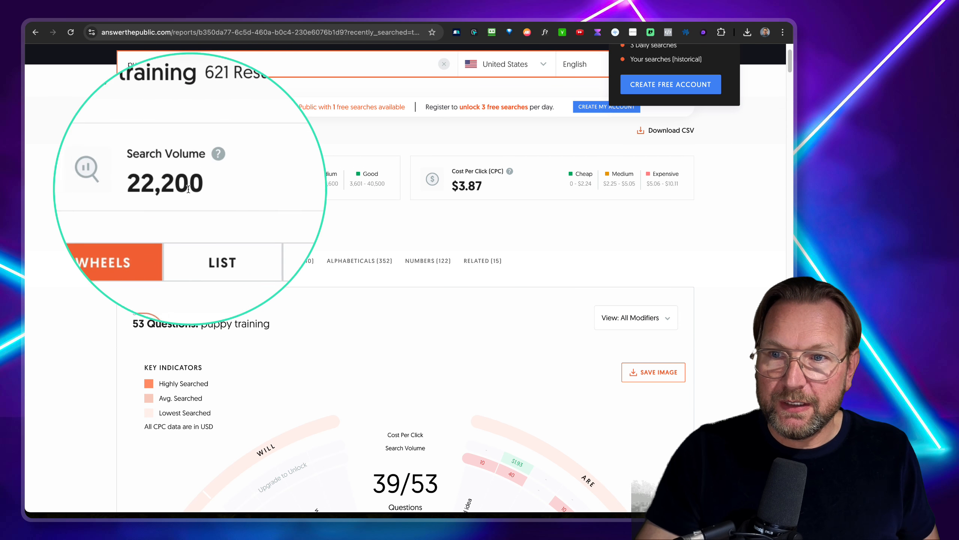
{"action": "scroll", "coordinate": [413, 310], "scroll_direction": "down", "scroll_amount": 1}
{"action": "scroll", "coordinate": [412, 310], "scroll_direction": "down", "scroll_amount": 5}
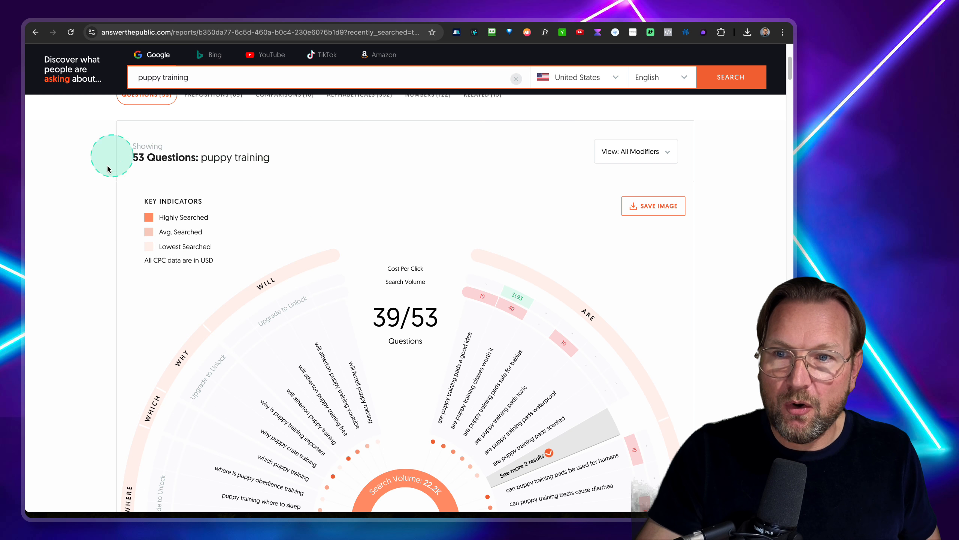
{"action": "scroll", "coordinate": [457, 313], "scroll_direction": "down", "scroll_amount": 4}
{"action": "scroll", "coordinate": [457, 313], "scroll_direction": "down", "scroll_amount": 2}
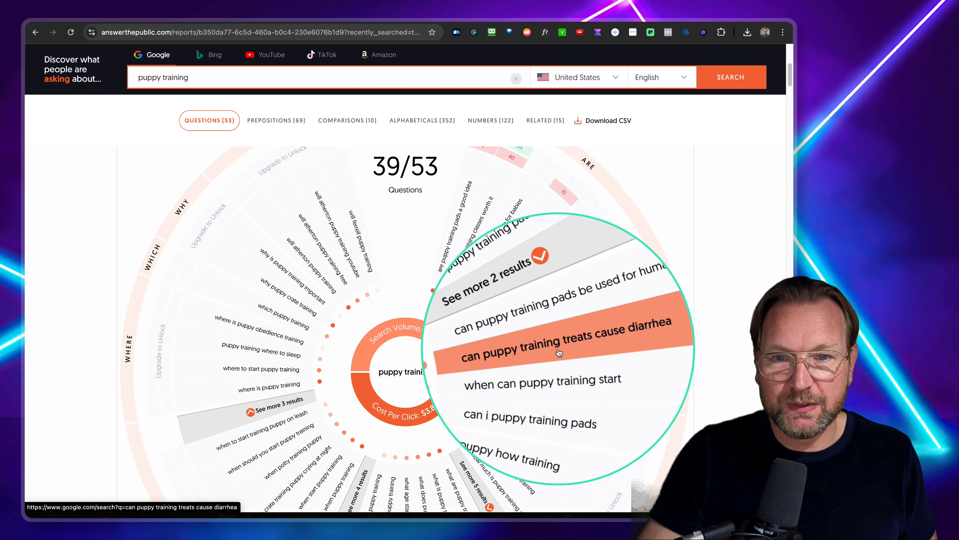
{"action": "scroll", "coordinate": [459, 315], "scroll_direction": "down", "scroll_amount": 1}
{"action": "scroll", "coordinate": [460, 315], "scroll_direction": "down", "scroll_amount": 15}
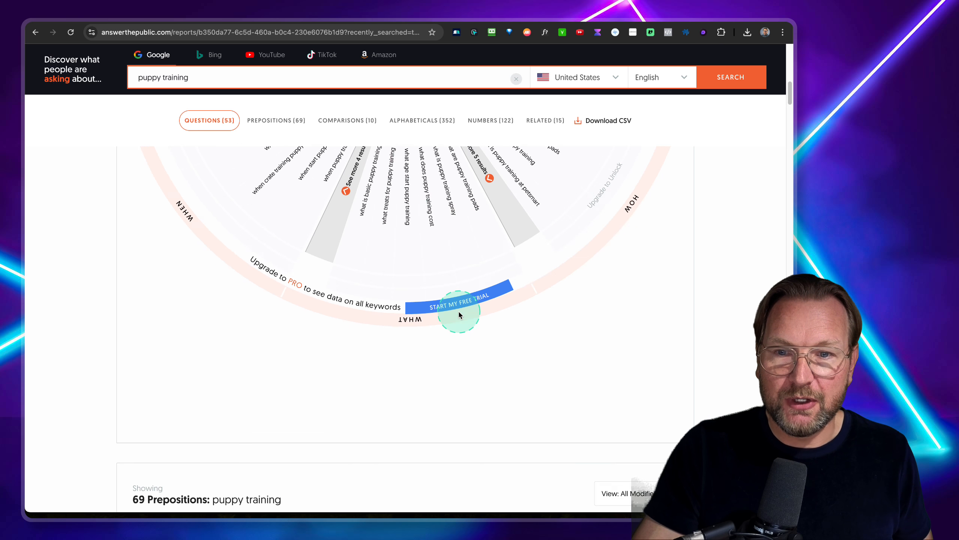
{"action": "scroll", "coordinate": [460, 315], "scroll_direction": "down", "scroll_amount": 2}
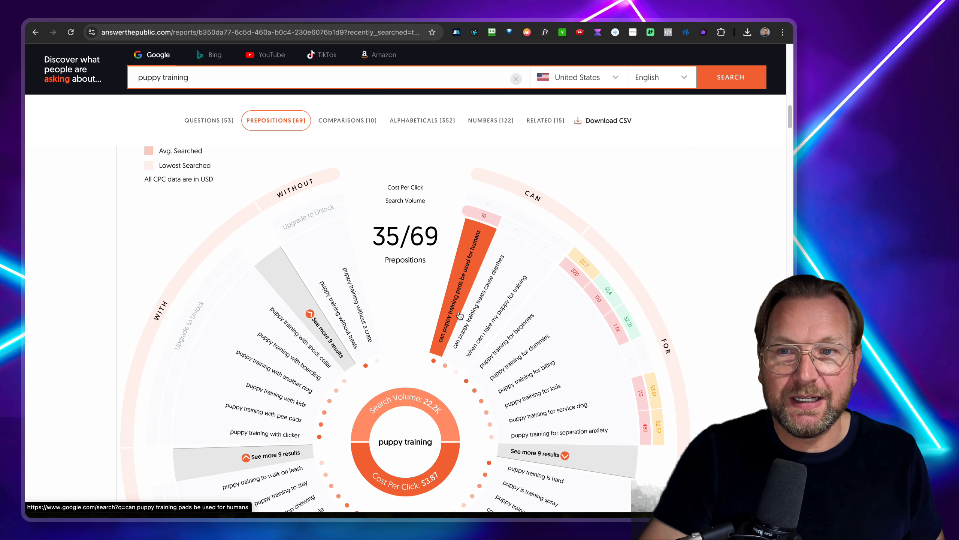
Step: Switch to Insight Analyzer and enter the search phrase "Puppy training" with source Google, country United States and language English (en)
{"action": "key", "text": "super+Tab"}
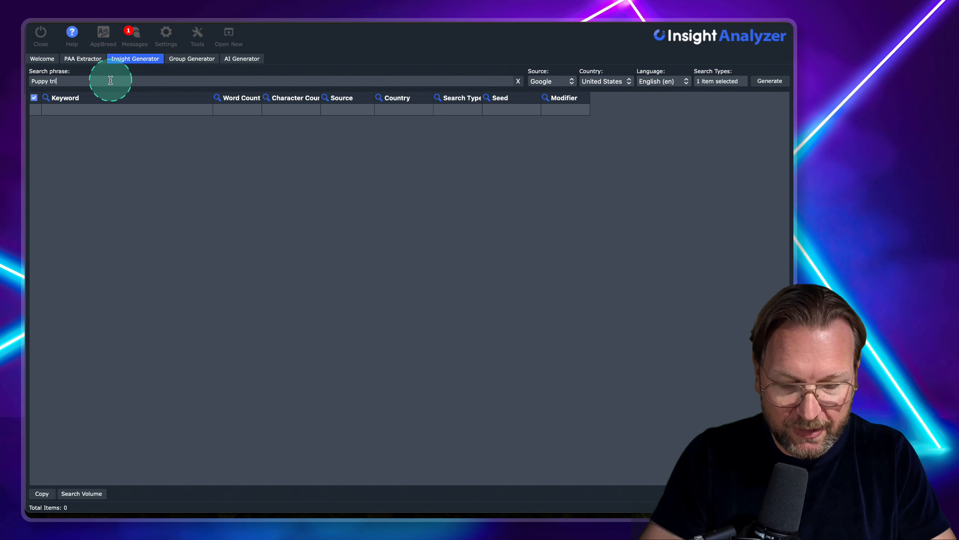
{"action": "left_click", "coordinate": [554, 81]}
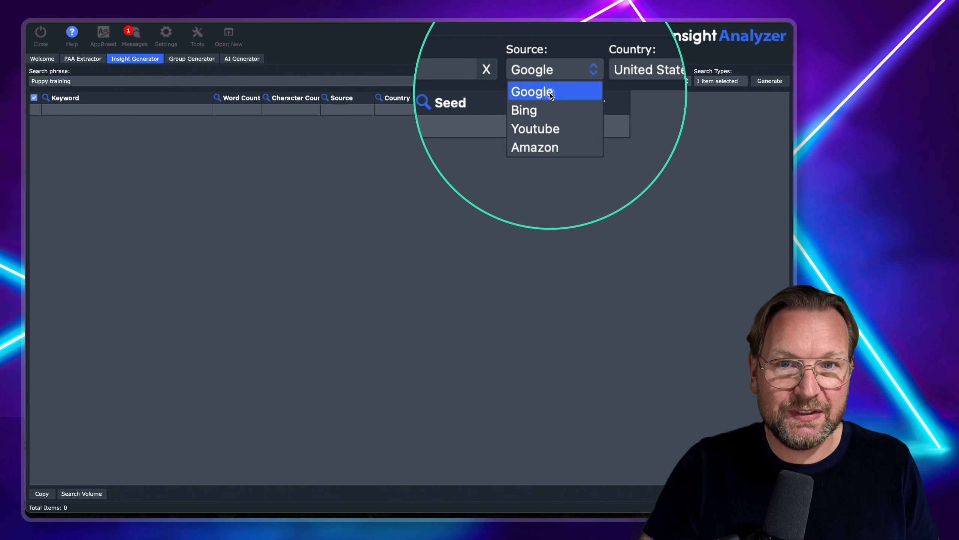
{"action": "left_click", "coordinate": [550, 93]}
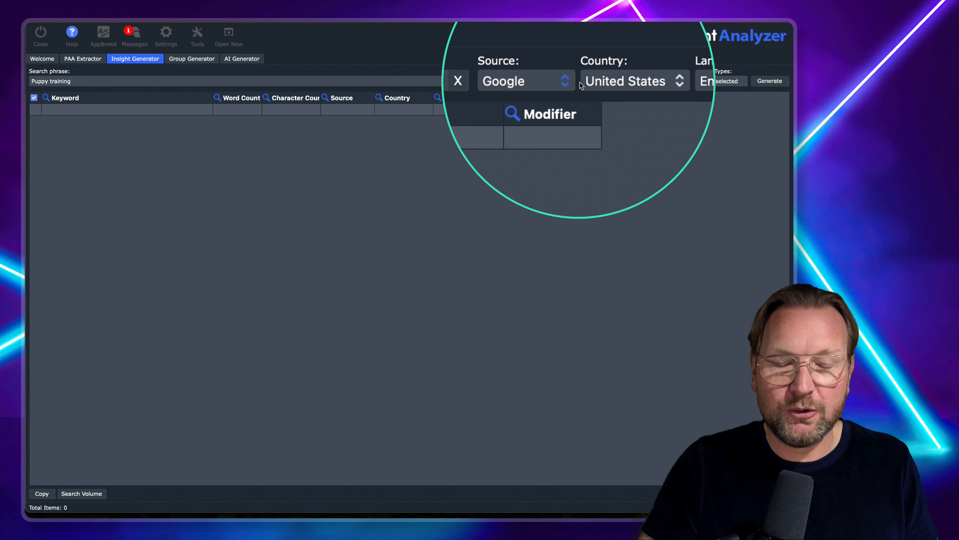
{"action": "left_click", "coordinate": [603, 84]}
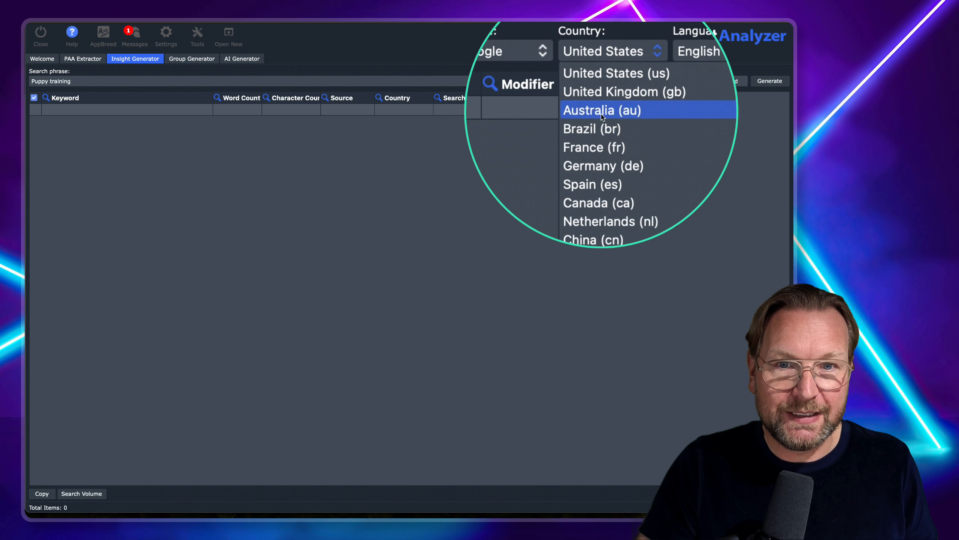
{"action": "left_click", "coordinate": [637, 83]}
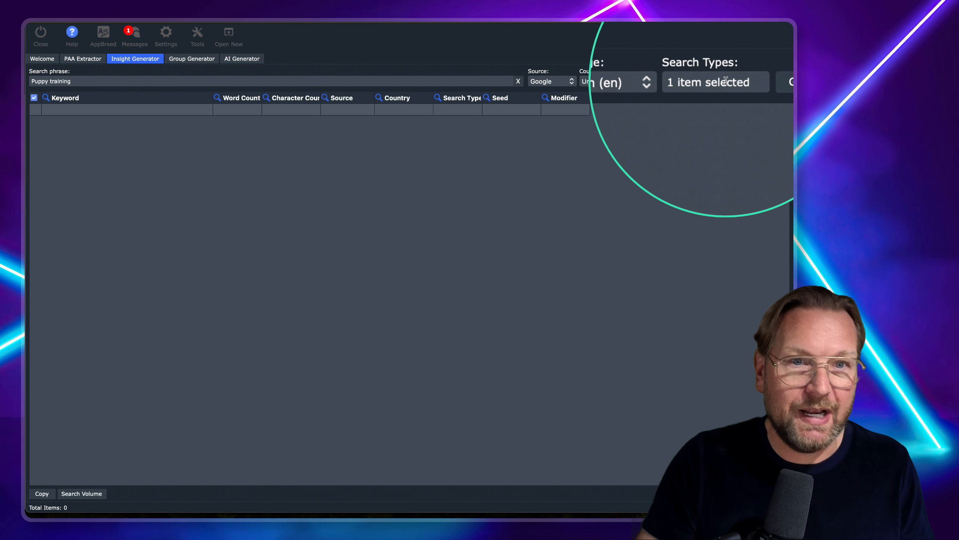
Step: Deselect the Luxury search type and look through the other available search types
{"action": "left_click", "coordinate": [720, 81]}
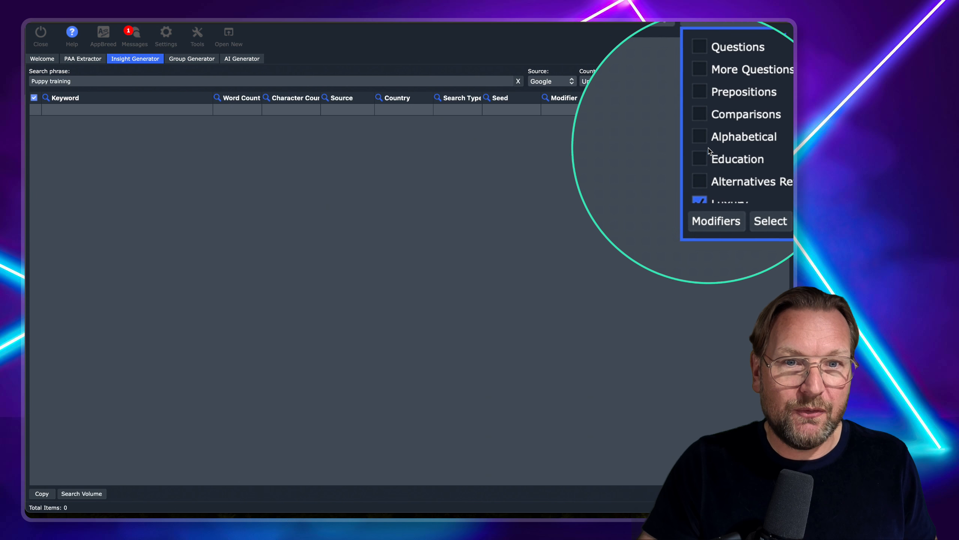
{"action": "scroll", "coordinate": [706, 159], "scroll_direction": "down", "scroll_amount": 2}
{"action": "left_click", "coordinate": [709, 158]}
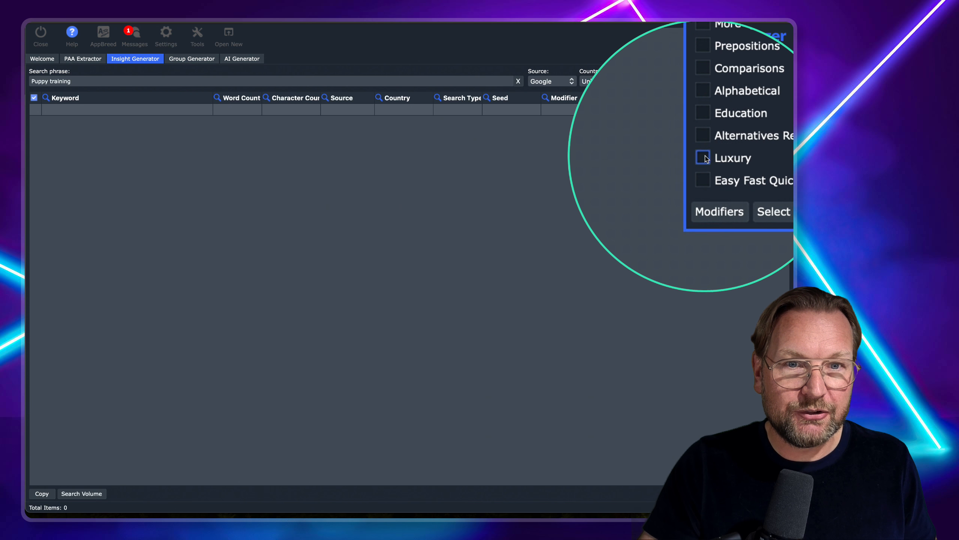
{"action": "scroll", "coordinate": [708, 159], "scroll_direction": "down", "scroll_amount": 3}
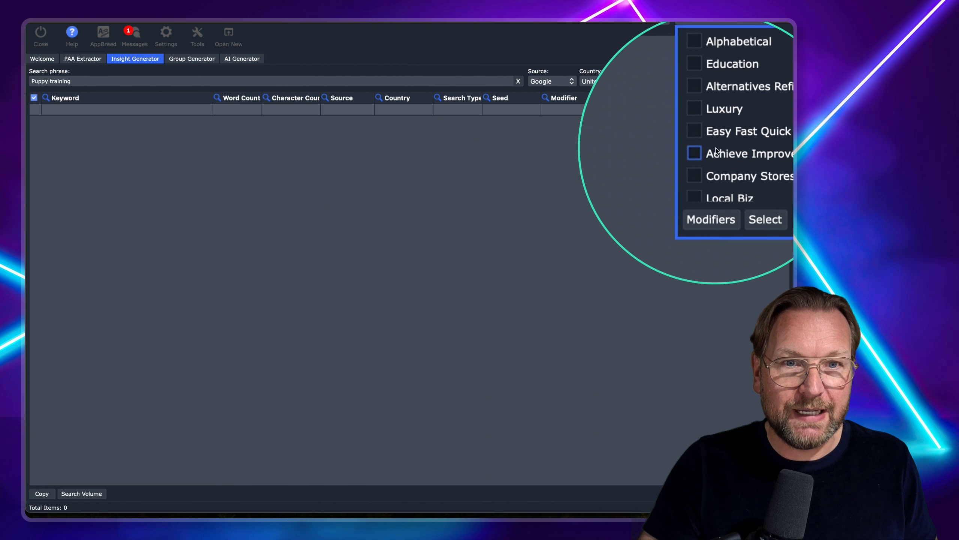
{"action": "scroll", "coordinate": [731, 149], "scroll_direction": "down", "scroll_amount": 6}
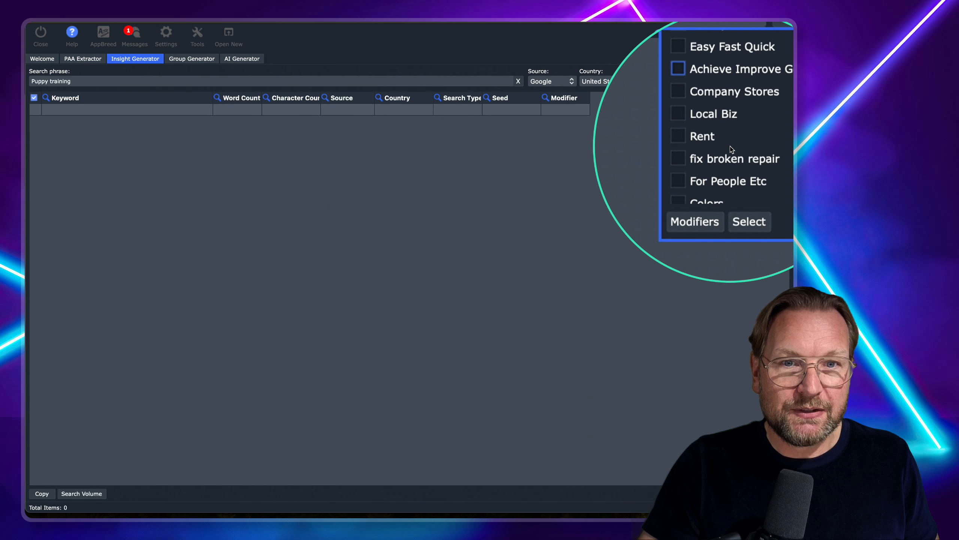
{"action": "scroll", "coordinate": [732, 149], "scroll_direction": "up", "scroll_amount": 10}
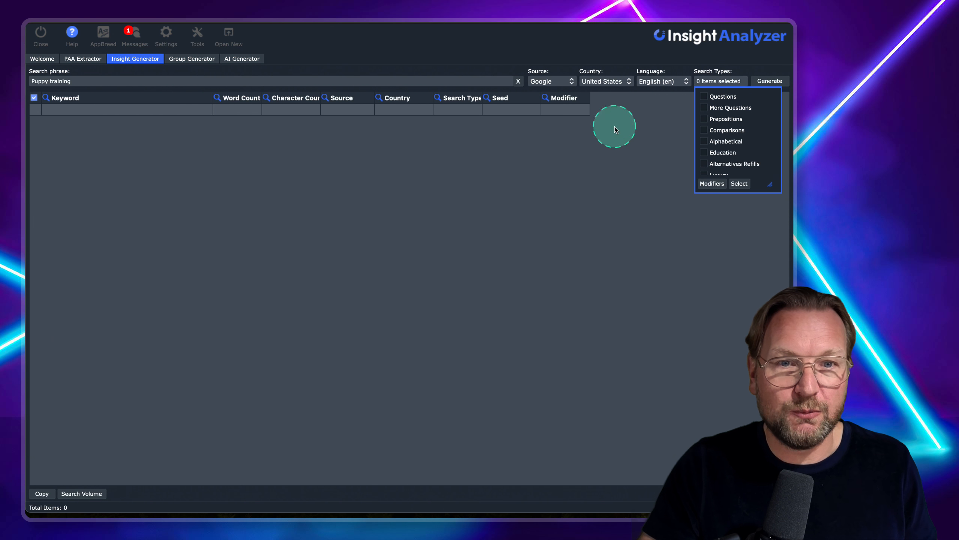
Step: Open the search type modifier lists, and switch to Chrome to view Google's suggestions for "are puppy training" in a new tab
{"action": "left_click", "coordinate": [712, 184]}
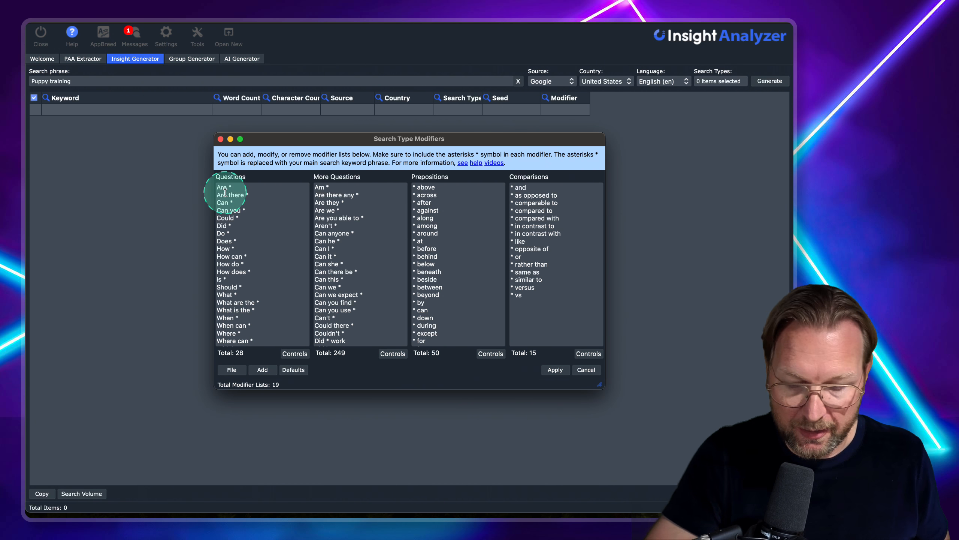
{"action": "key", "text": "super+Tab"}
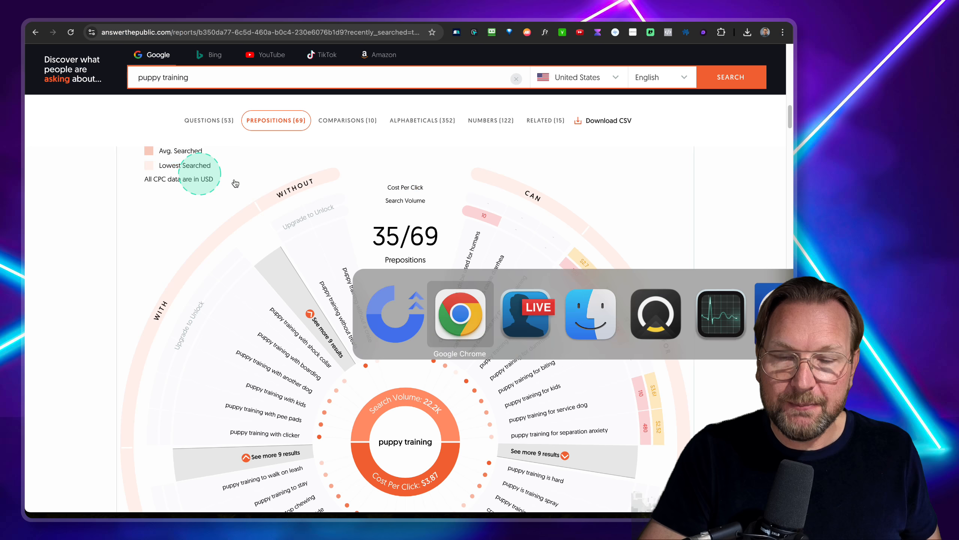
{"action": "key", "text": "super+t"}
{"action": "left_click", "coordinate": [493, 136]}
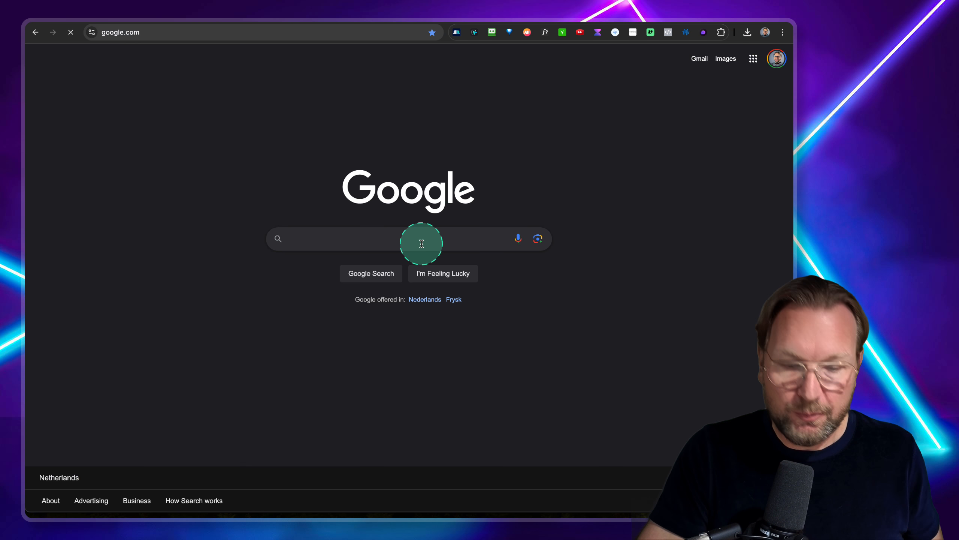
{"action": "left_click", "coordinate": [420, 242]}
{"action": "type", "text": "puppy training"}
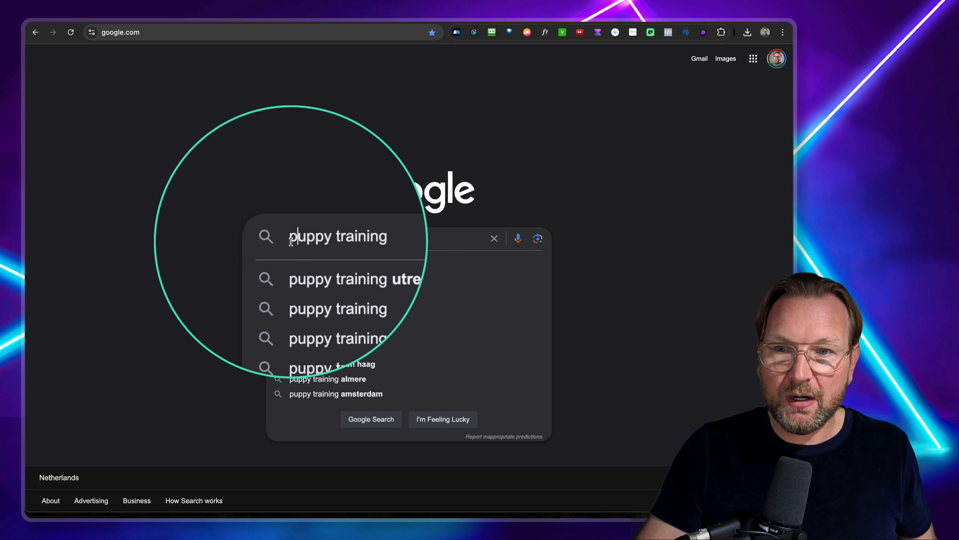
{"action": "left_click", "coordinate": [291, 242]}
{"action": "type", "text": "are"}
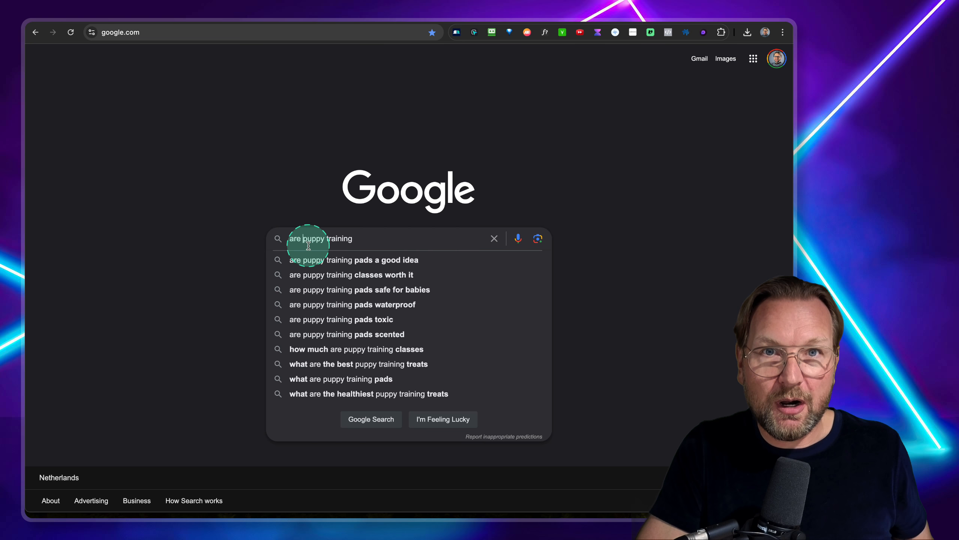
Step: Compare the Questions modifiers with Google's suggestions by replacing the word before "puppy training" with "Can" and "How"
{"action": "key", "text": "super+Tab"}
{"action": "key", "text": "super+Tab"}
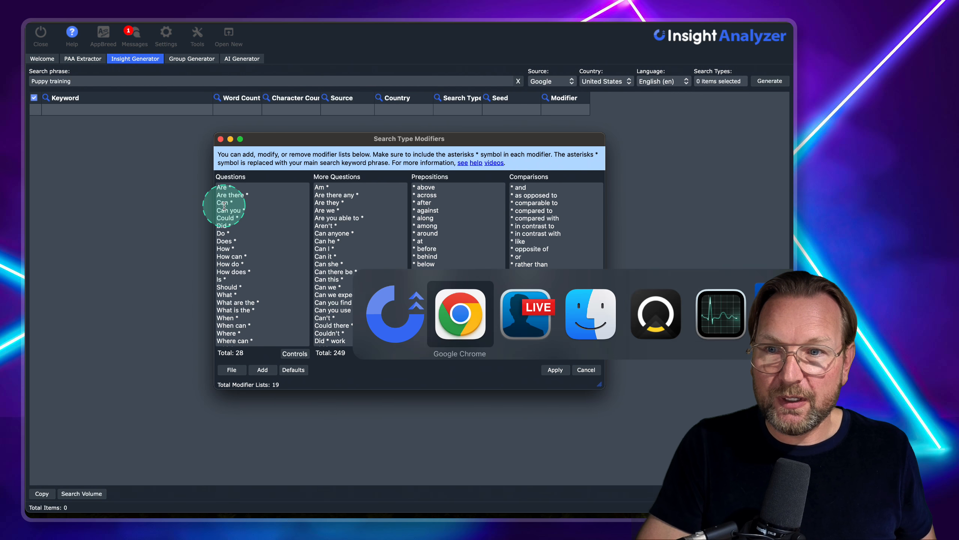
{"action": "key", "text": "super+Tab"}
{"action": "key", "text": "super+Tab"}
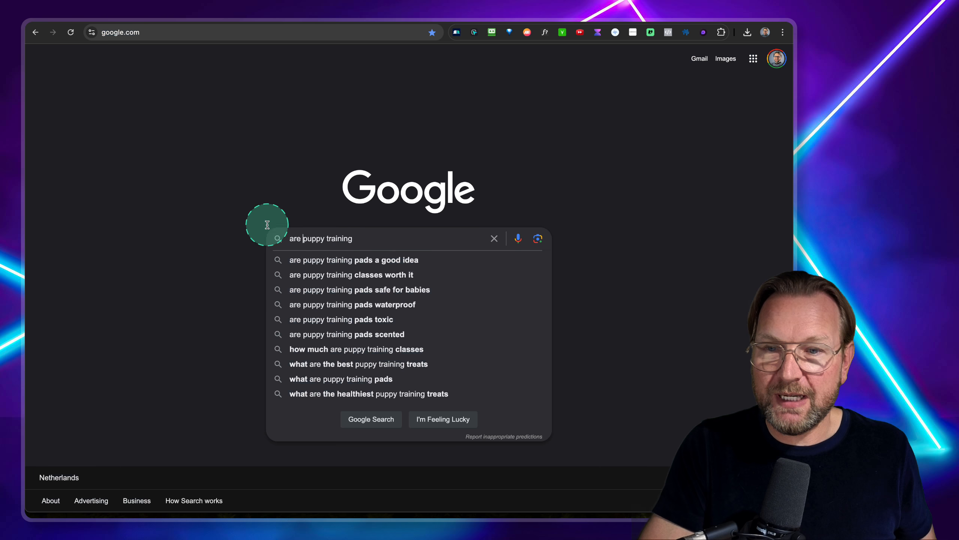
{"action": "type", "text": "Can *"}
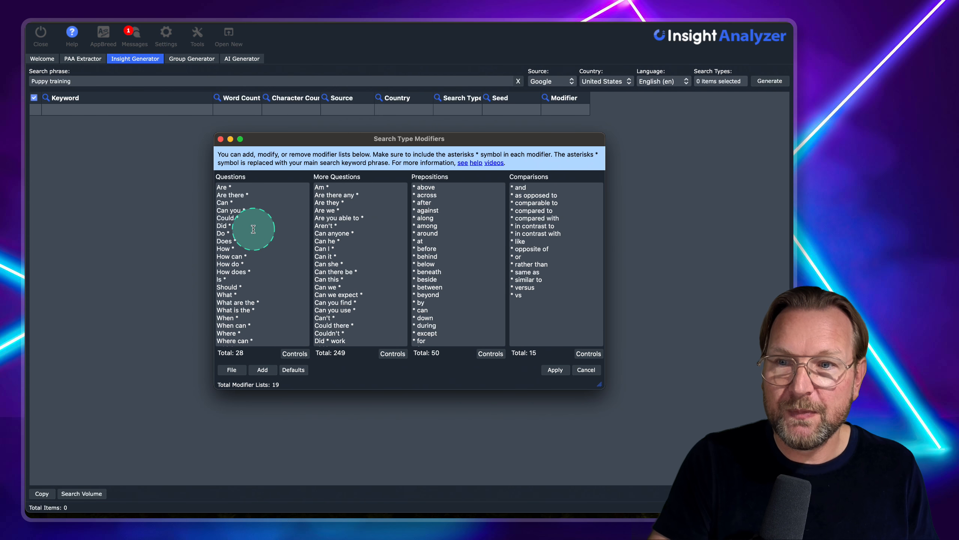
{"action": "key", "text": "super+Tab"}
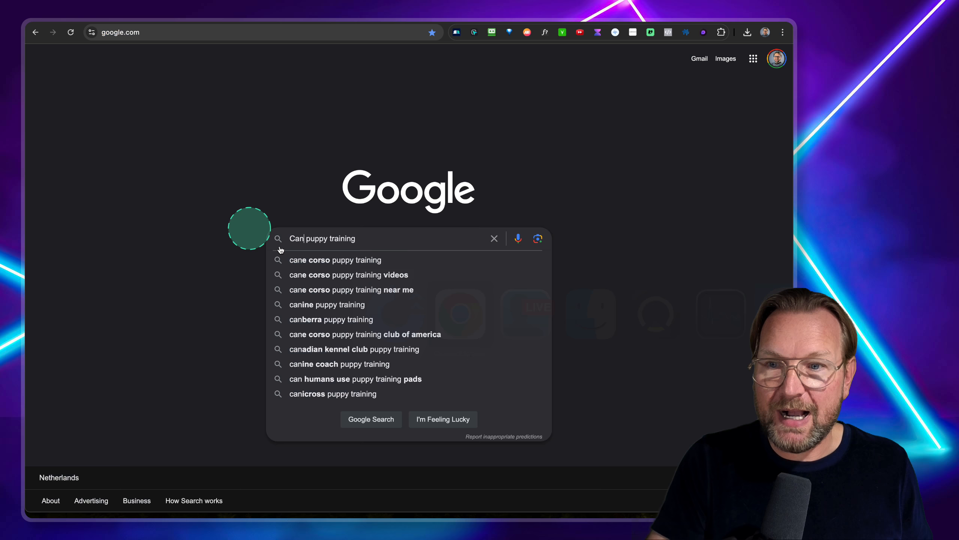
{"action": "double_click", "coordinate": [293, 238]}
{"action": "type", "text": "How"}
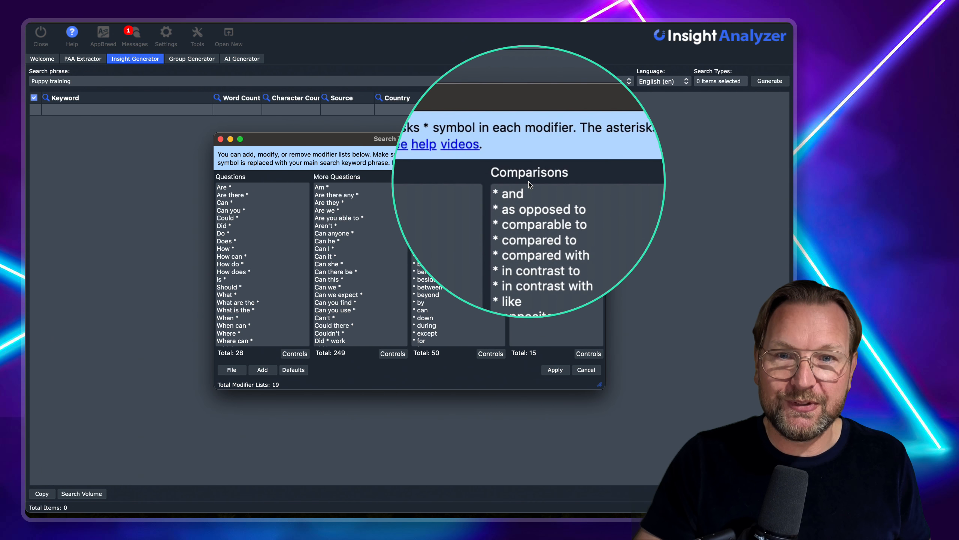
Step: Close the modifier lists without changes, select the Questions search type, and generate the puppy training keywords
{"action": "left_click", "coordinate": [587, 370]}
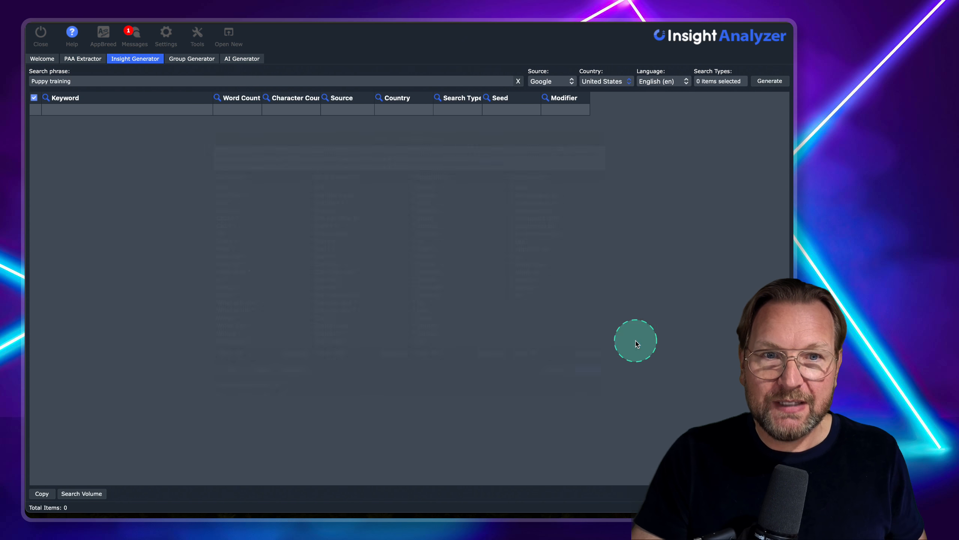
{"action": "left_click", "coordinate": [718, 81]}
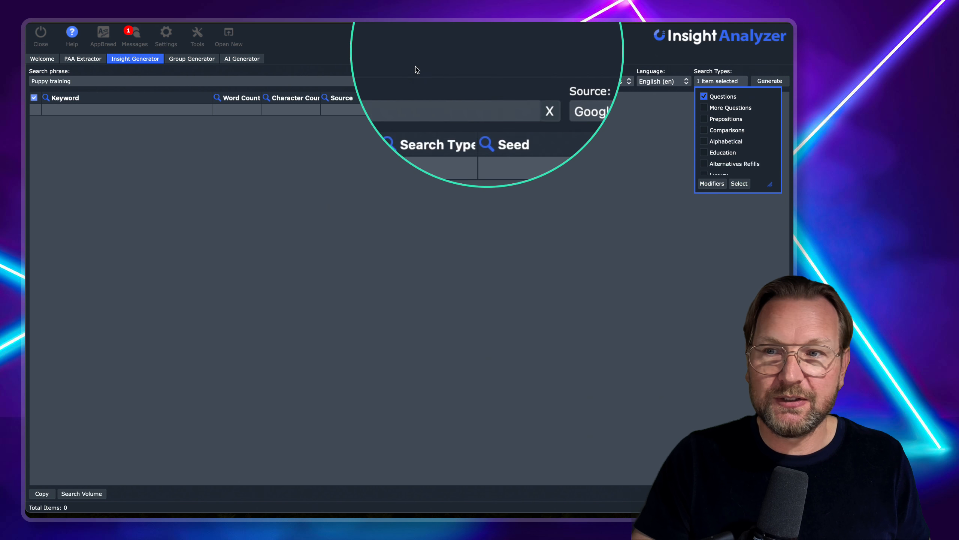
{"action": "left_click", "coordinate": [223, 270]}
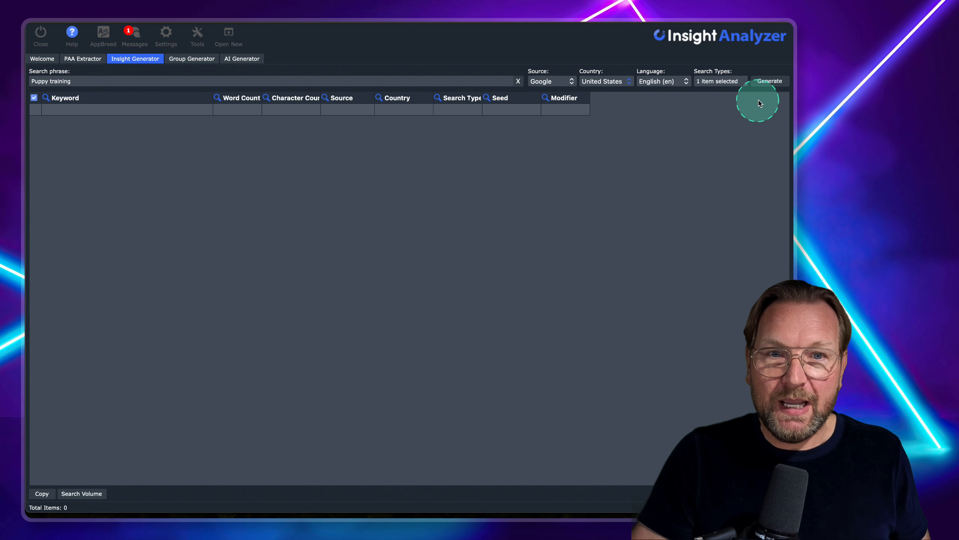
{"action": "left_click", "coordinate": [767, 85]}
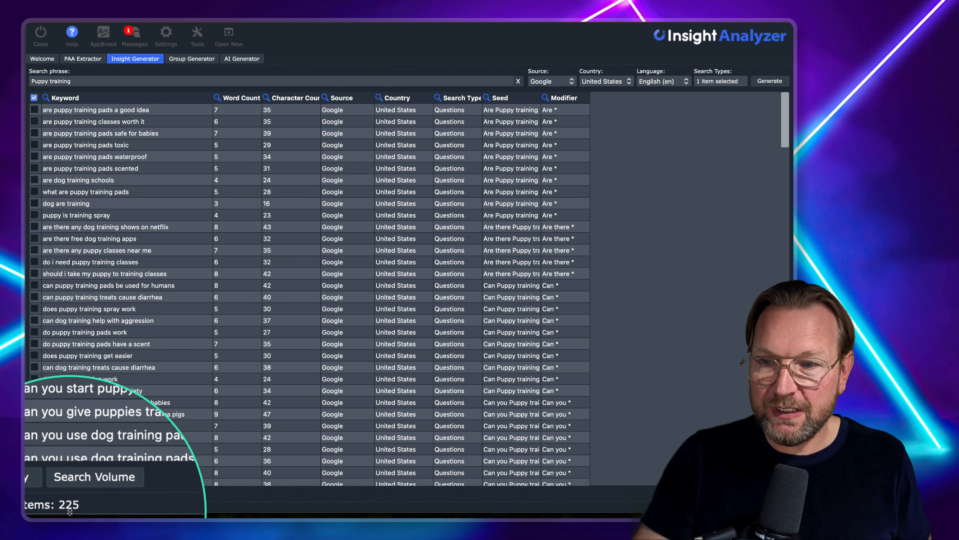
Step: Examine the generated question keywords, their seeds and modifiers, and the search volume option
{"action": "scroll", "coordinate": [281, 354], "scroll_direction": "down", "scroll_amount": 7}
{"action": "scroll", "coordinate": [284, 356], "scroll_direction": "down", "scroll_amount": 15}
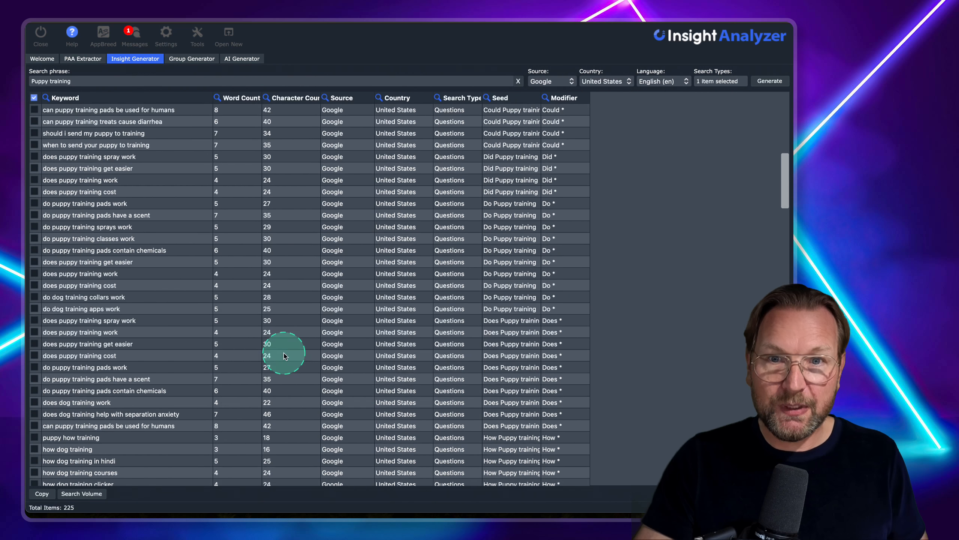
{"action": "scroll", "coordinate": [284, 355], "scroll_direction": "up", "scroll_amount": 19}
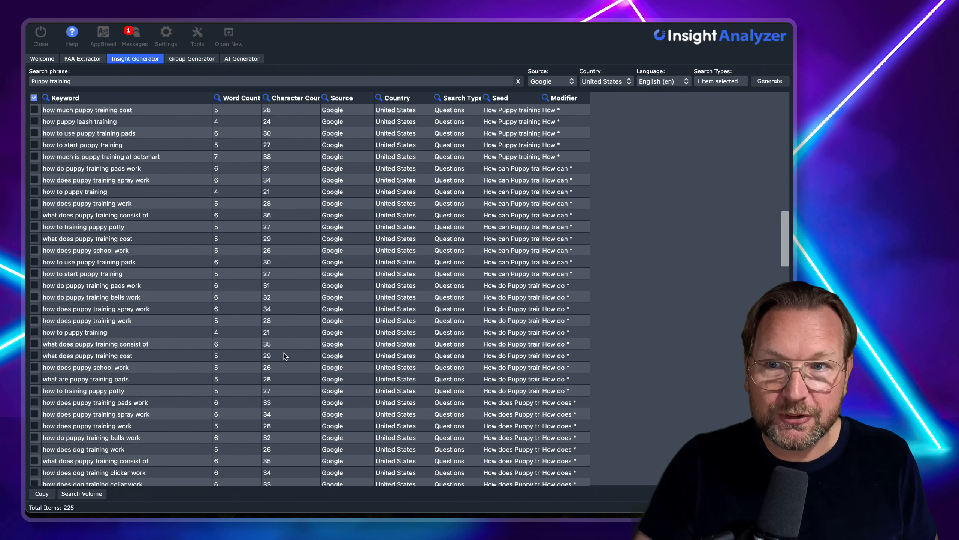
{"action": "scroll", "coordinate": [291, 352], "scroll_direction": "up", "scroll_amount": 5}
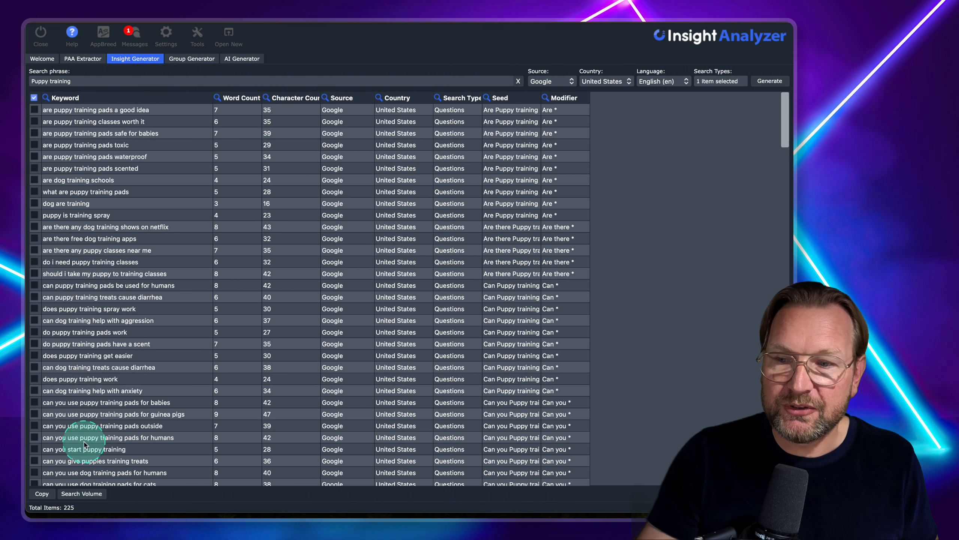
{"action": "left_click", "coordinate": [82, 493]}
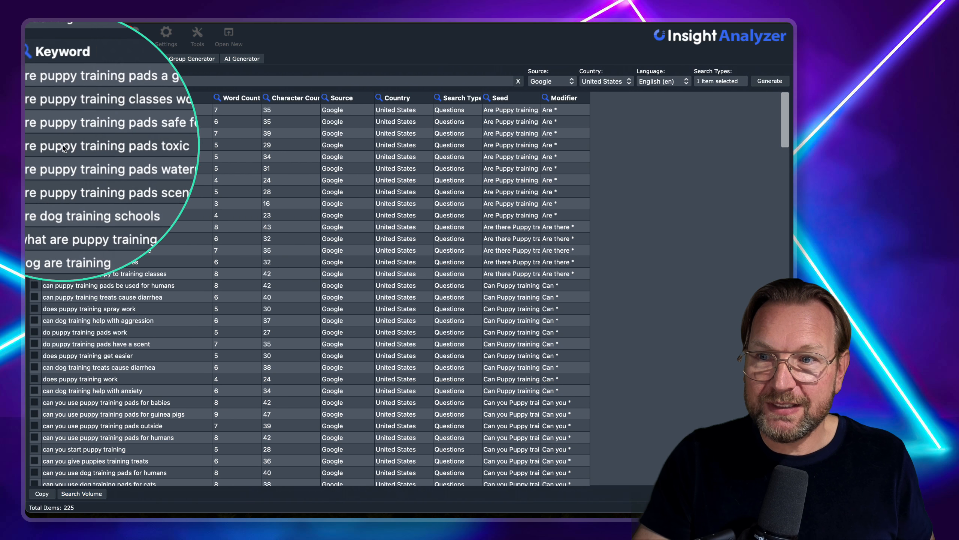
Step: Select the keyword "are puppy training pads toxic" and view the actions available for it
{"action": "left_click", "coordinate": [34, 145]}
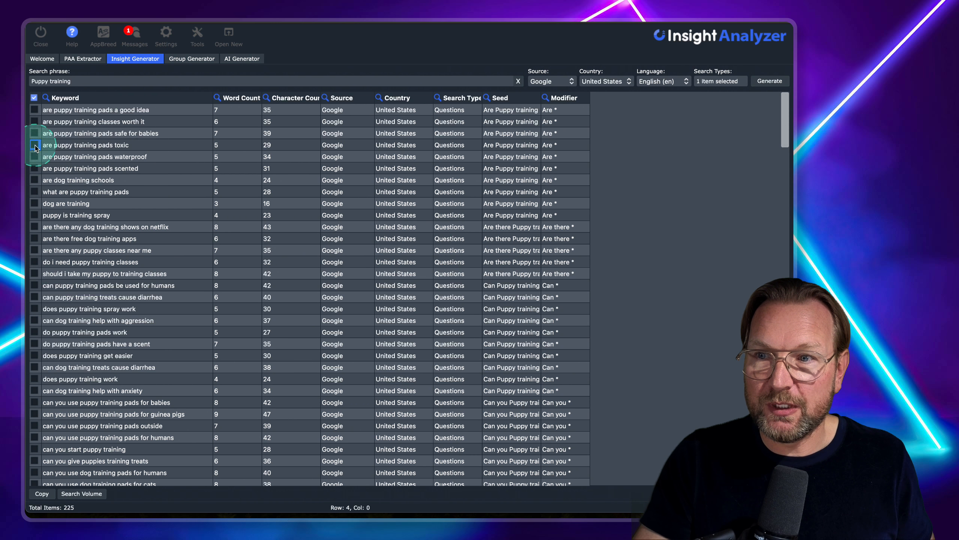
{"action": "left_click", "coordinate": [35, 146]}
{"action": "right_click", "coordinate": [97, 147]}
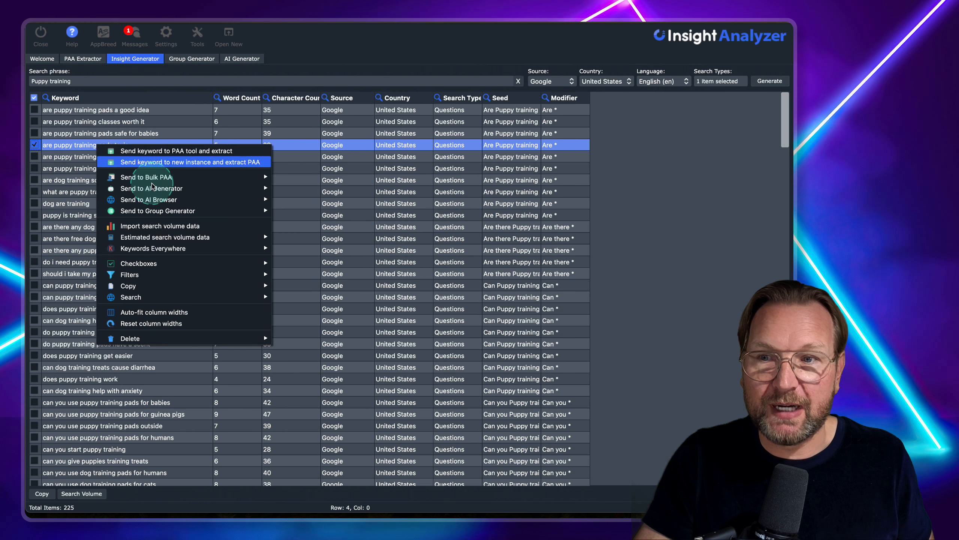
{"action": "left_click", "coordinate": [681, 190]}
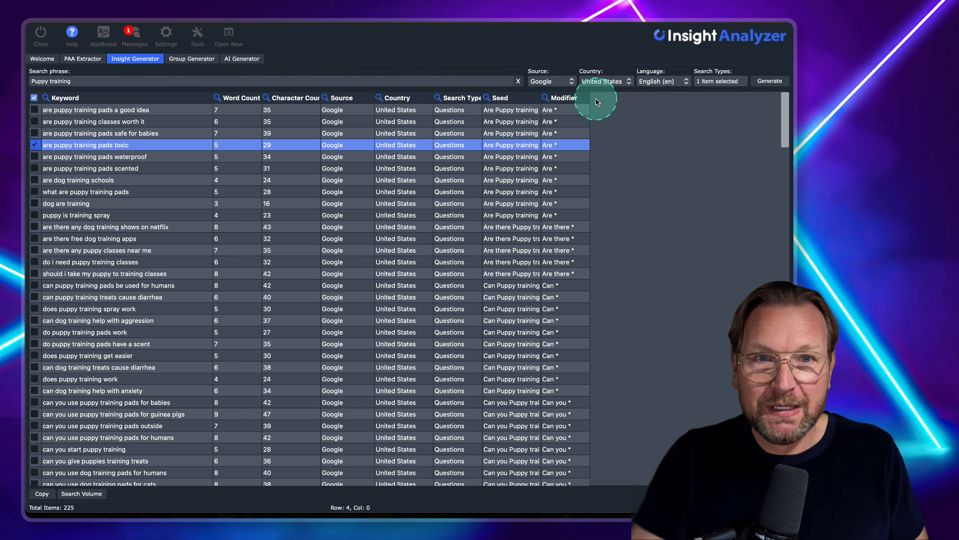
Step: View the Group Generator, and return to the PAA Extractor to look through the extracted puppy training questions and their total
{"action": "left_click", "coordinate": [191, 61]}
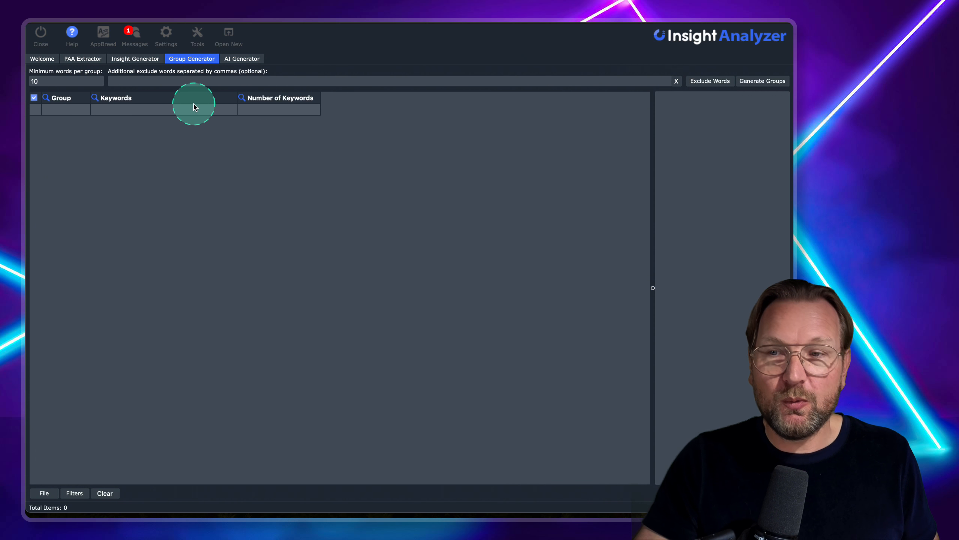
{"action": "left_click", "coordinate": [83, 58]}
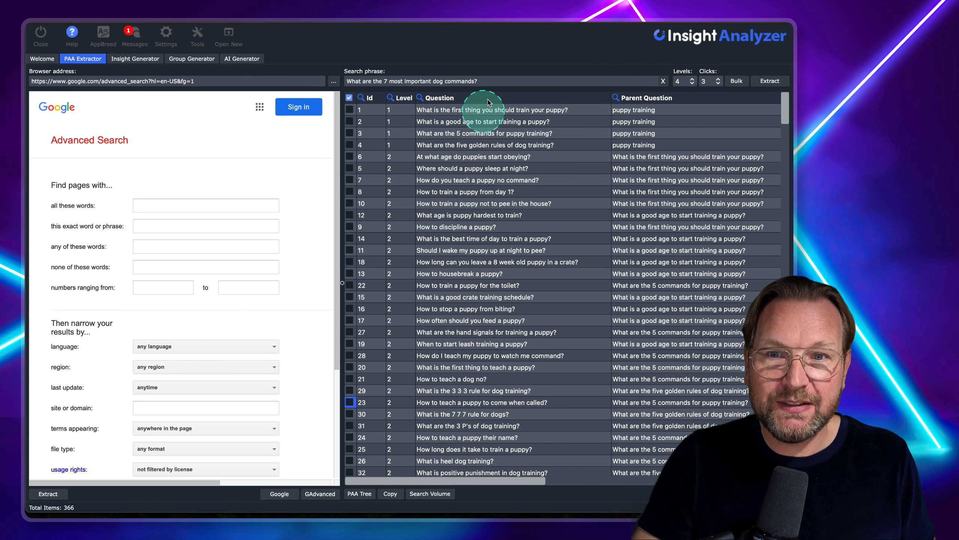
{"action": "scroll", "coordinate": [509, 253], "scroll_direction": "down", "scroll_amount": 8}
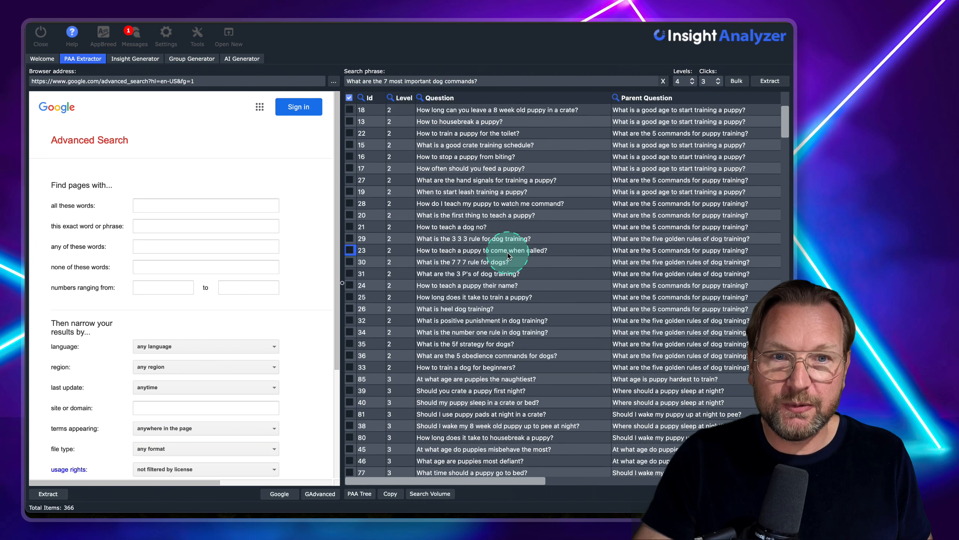
{"action": "scroll", "coordinate": [508, 255], "scroll_direction": "down", "scroll_amount": 5}
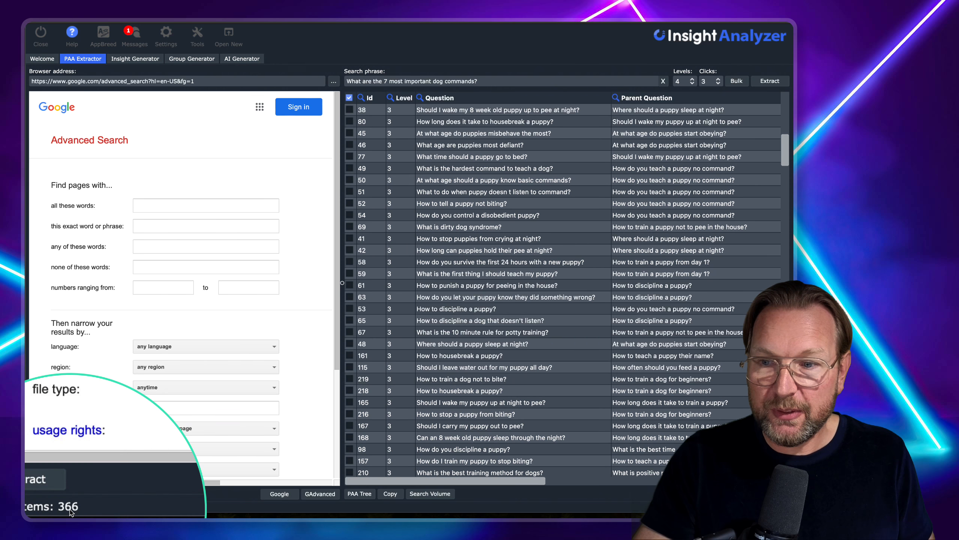
Step: View the extracted puppy training questions as a PAA tree and close the tree
{"action": "scroll", "coordinate": [422, 326], "scroll_direction": "up", "scroll_amount": 13}
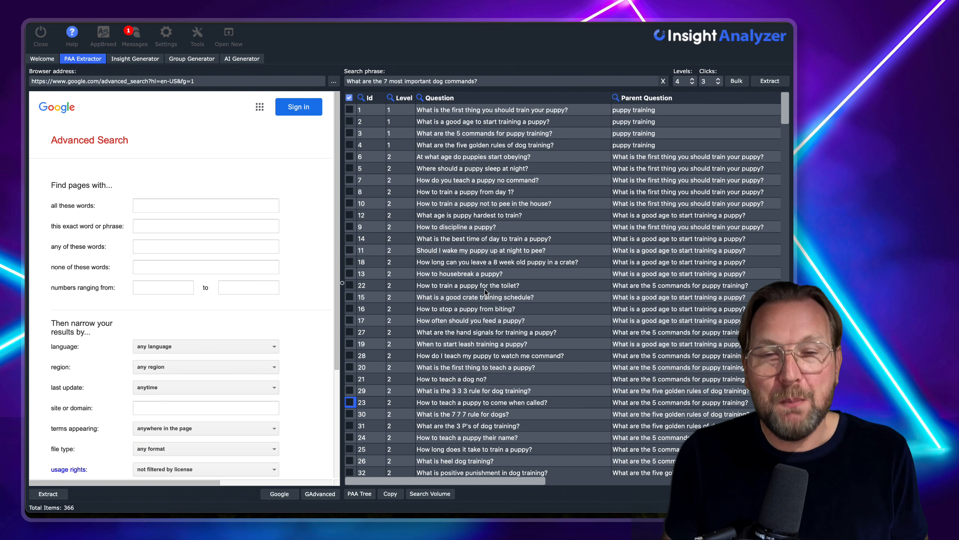
{"action": "left_click", "coordinate": [354, 493]}
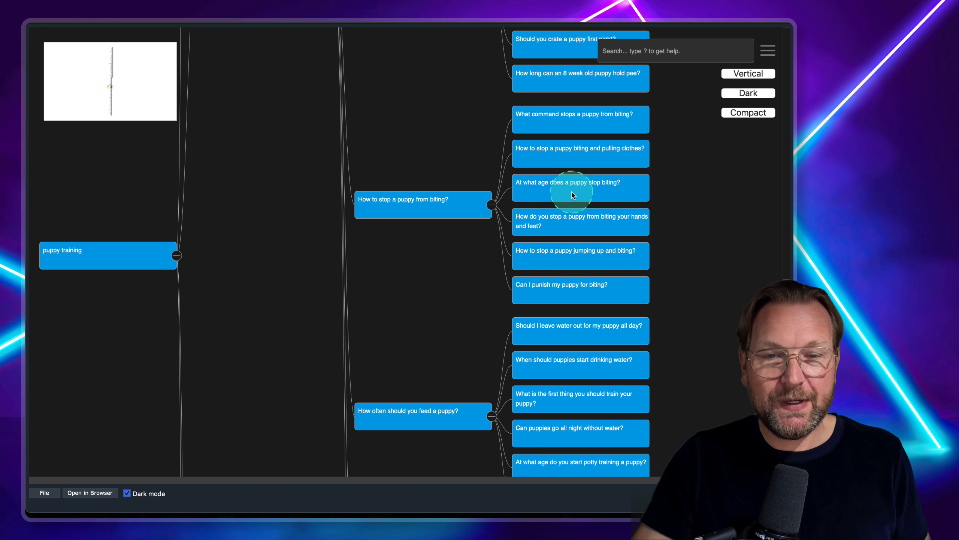
{"action": "left_click", "coordinate": [29, 19]}
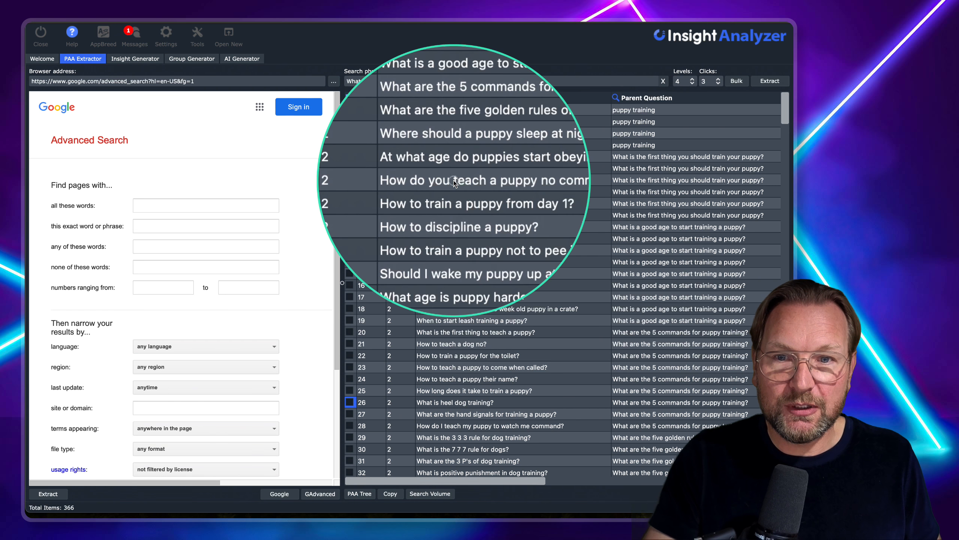
Step: Send all extracted puppy training questions to the Group Generator
{"action": "right_click", "coordinate": [454, 186]}
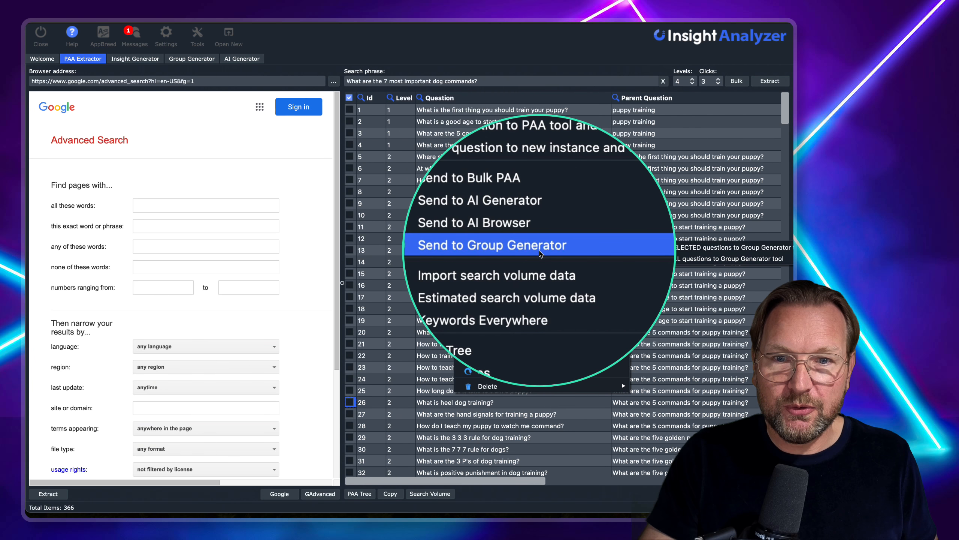
{"action": "mouse_move", "coordinate": [544, 247]}
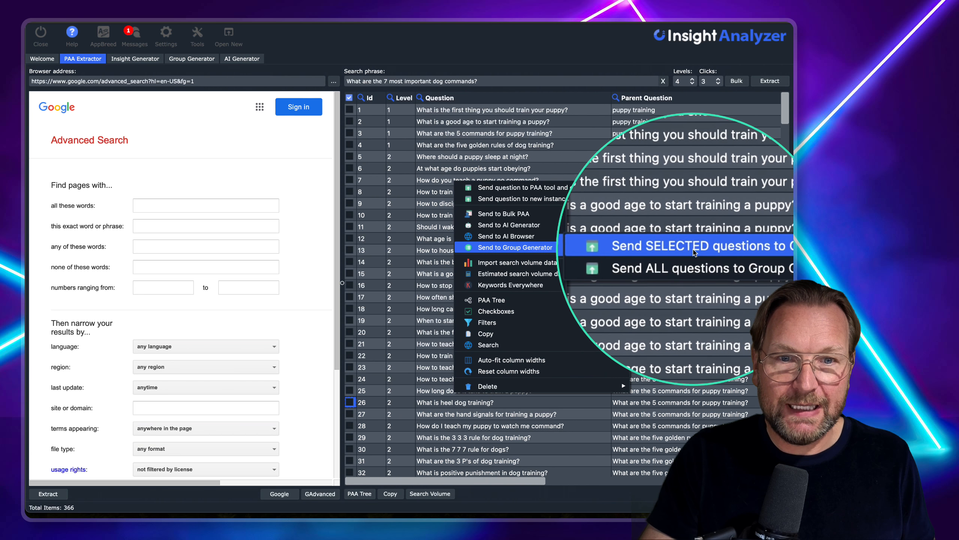
{"action": "left_click", "coordinate": [701, 264]}
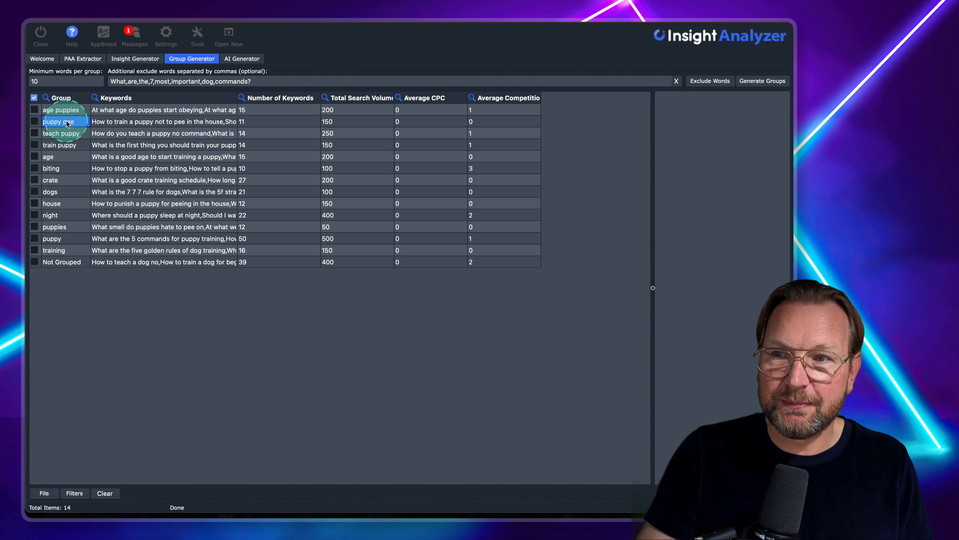
Step: View the keywords of the "puppy pee" and "teach puppy" groups, and send the "teach puppy" keywords to the AI Generator
{"action": "left_click", "coordinate": [138, 122]}
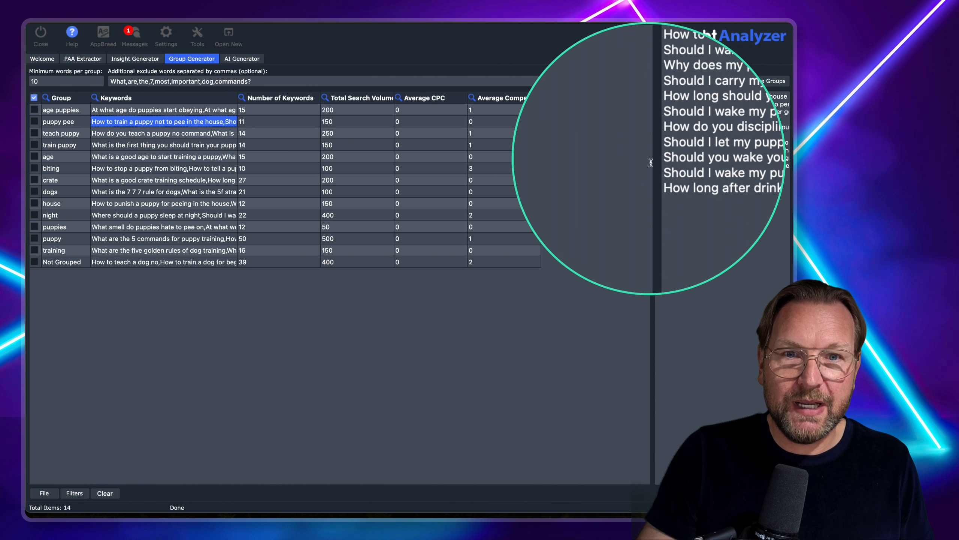
{"action": "left_click", "coordinate": [135, 137]}
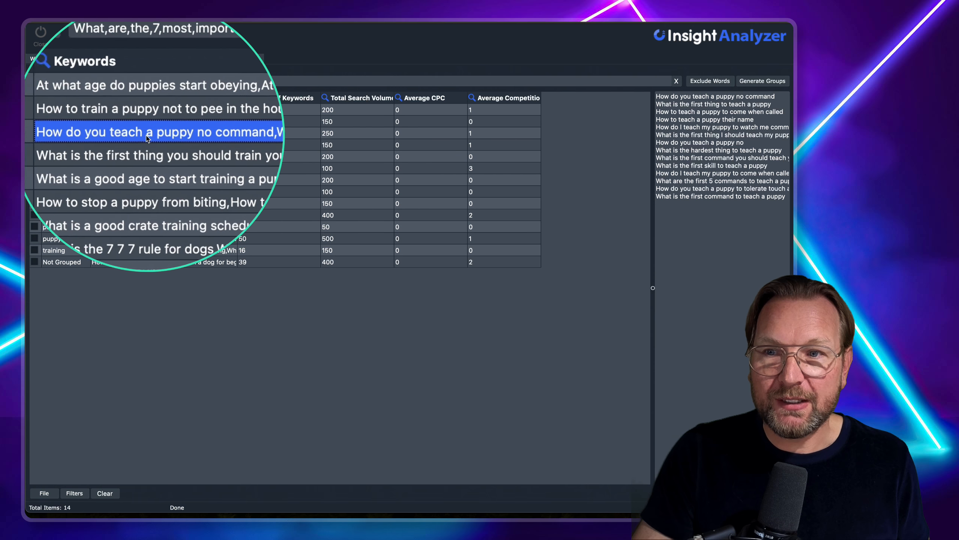
{"action": "right_click", "coordinate": [148, 136]}
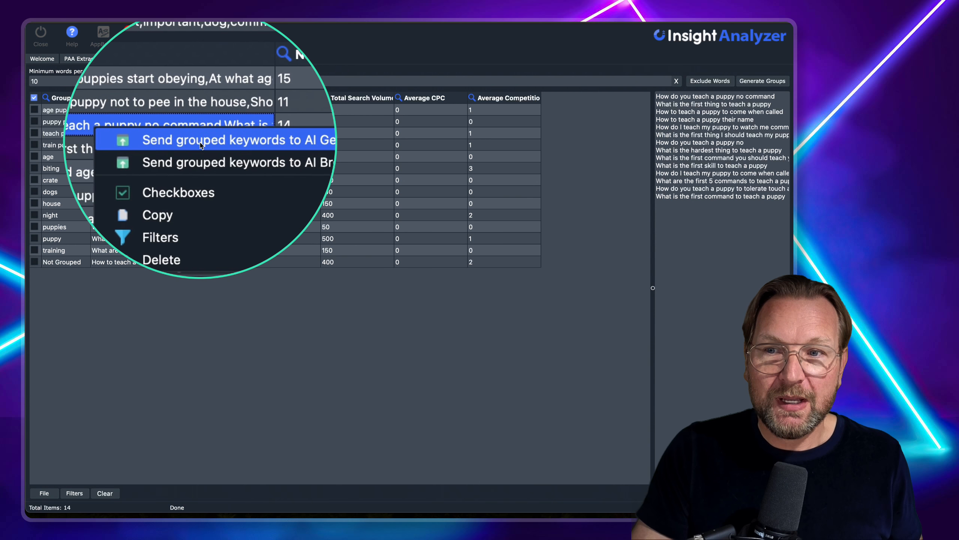
{"action": "left_click", "coordinate": [238, 141]}
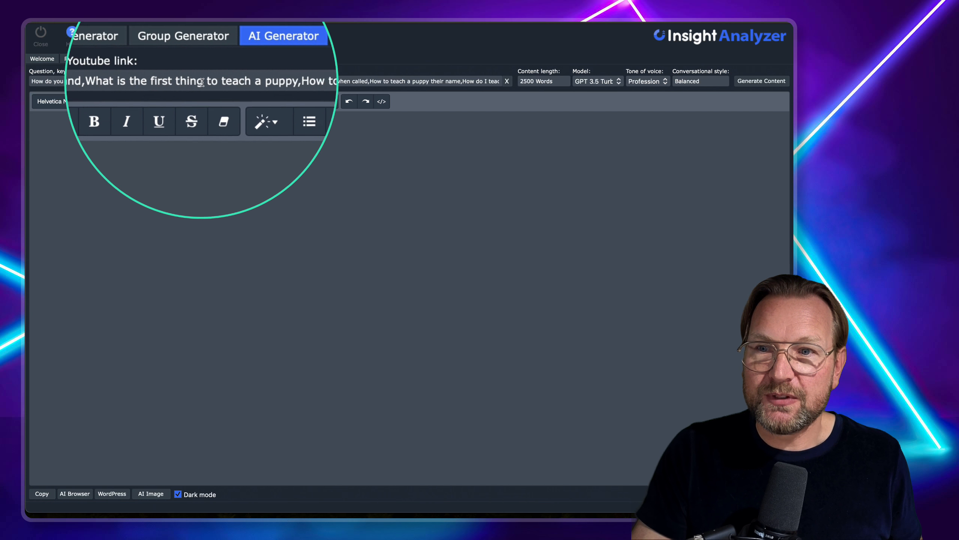
Step: Review the content length settings and confirm a length by subtopics, with 5 subtopics of 500 words each
{"action": "left_click", "coordinate": [463, 77]}
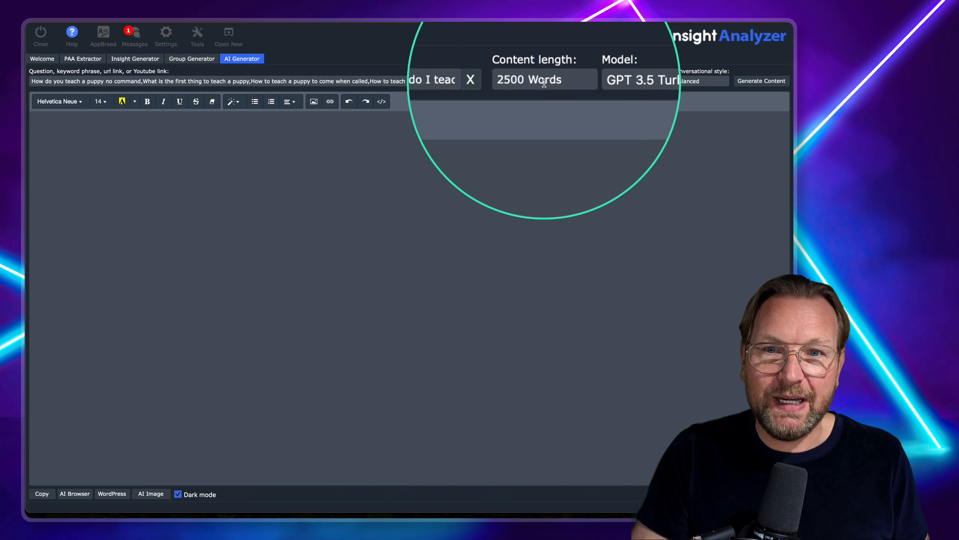
{"action": "left_click", "coordinate": [557, 82]}
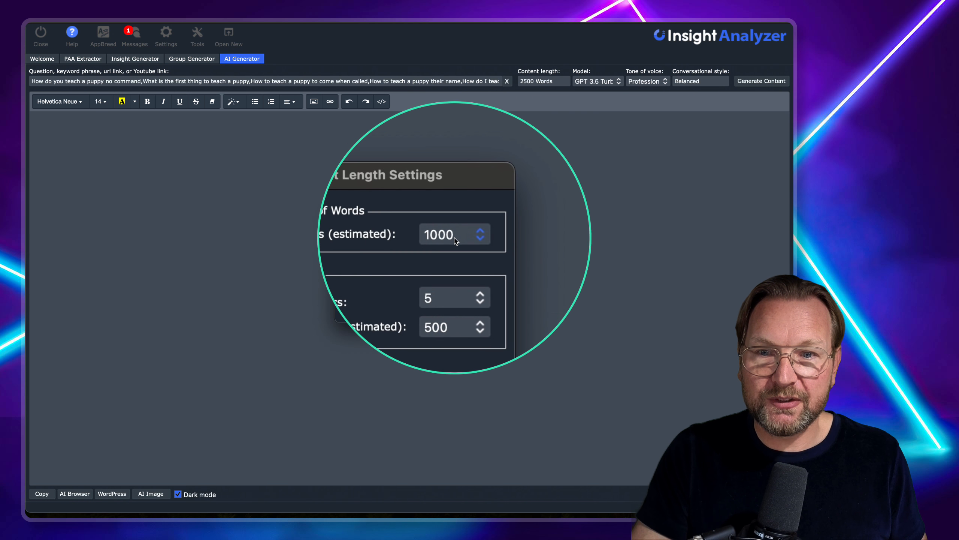
{"action": "left_click", "coordinate": [472, 232]}
{"action": "left_click", "coordinate": [413, 233]}
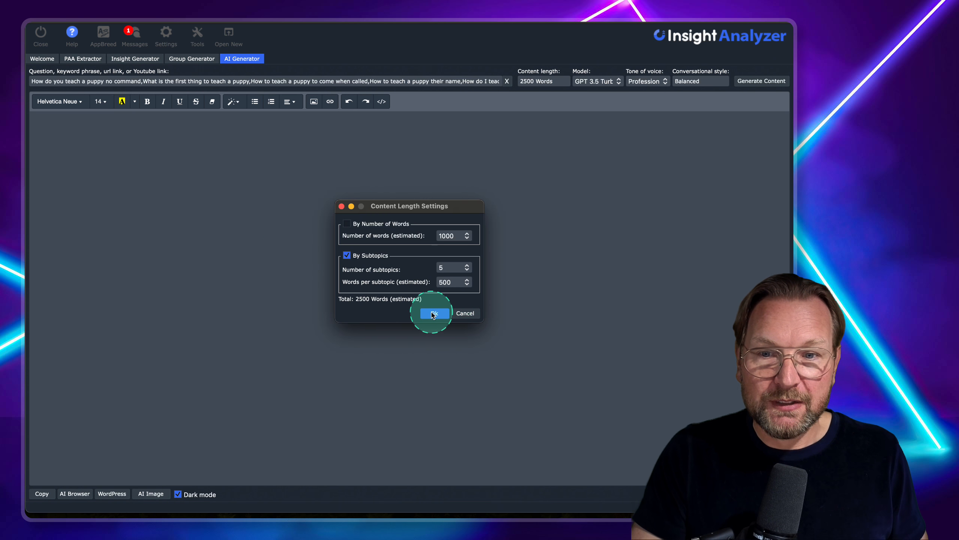
{"action": "left_click", "coordinate": [433, 314]}
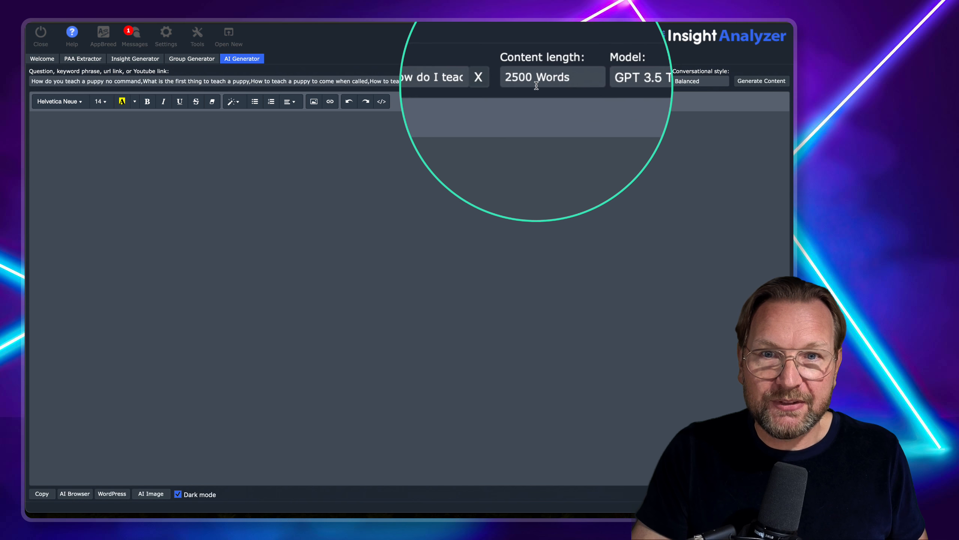
Step: Choose the GPT 3.5 Turbo model, and look through the tones of voice while keeping Professional
{"action": "left_click", "coordinate": [604, 83]}
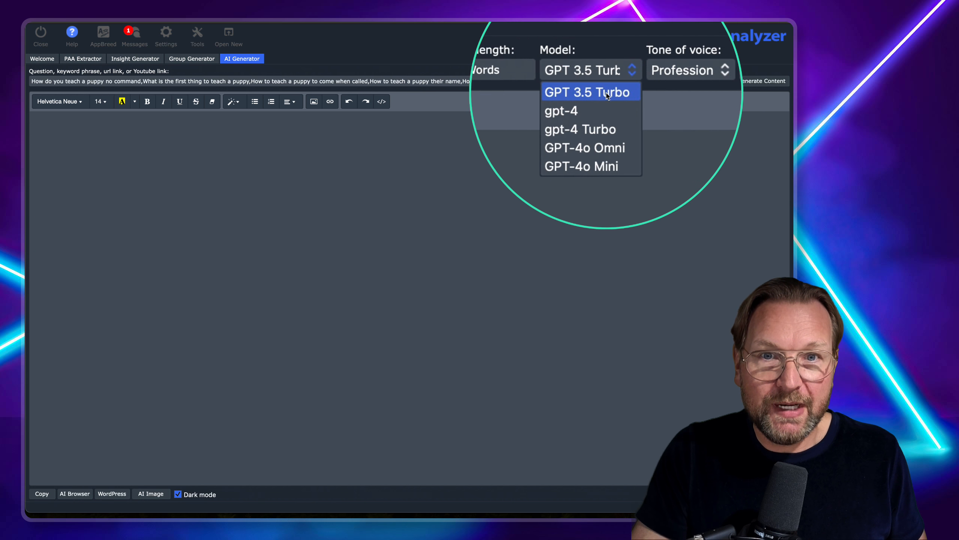
{"action": "left_click", "coordinate": [606, 95]}
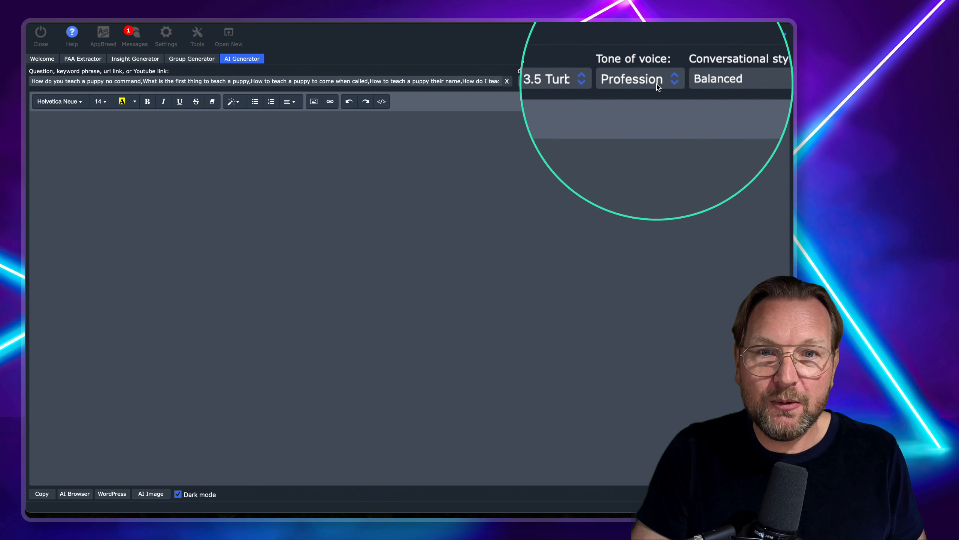
{"action": "left_click", "coordinate": [648, 80]}
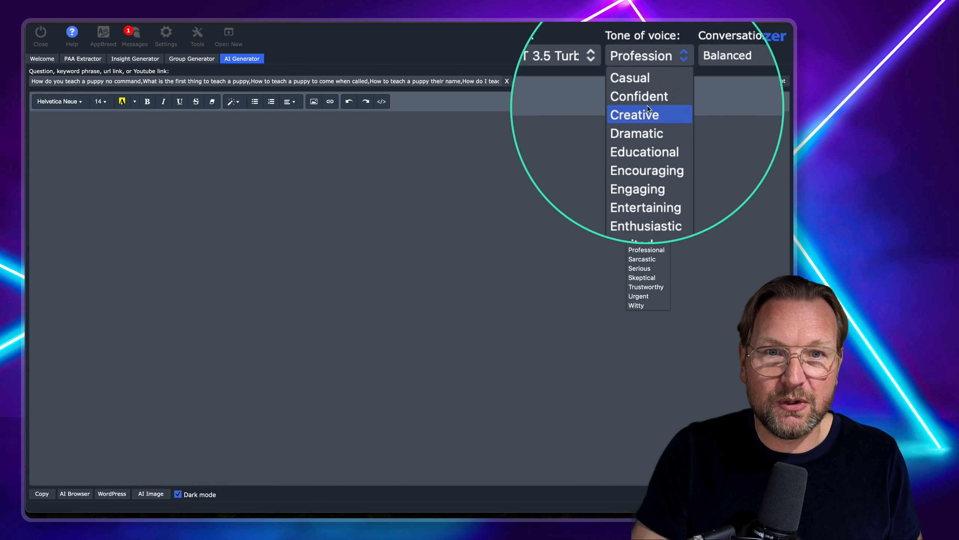
{"action": "left_click", "coordinate": [646, 82]}
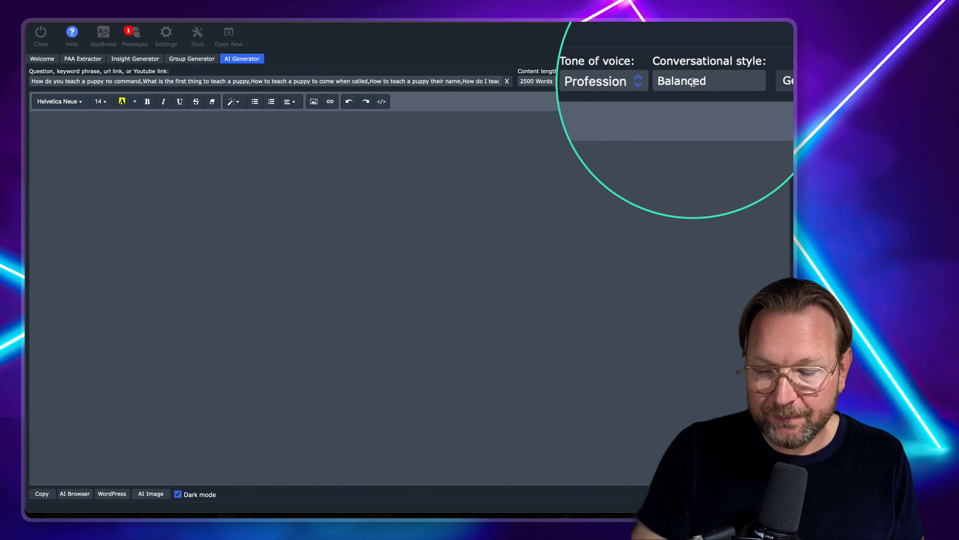
Step: Try the Creative and Precise conversational presets and custom values of 54 for creativity and 48 for idea variety, and apply the Balanced preset
{"action": "left_click", "coordinate": [694, 82]}
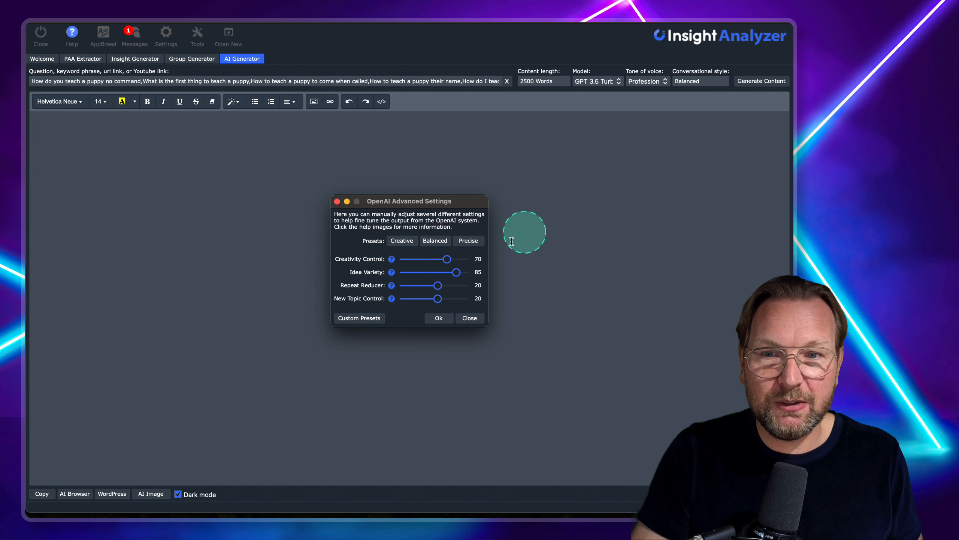
{"action": "left_click", "coordinate": [401, 241]}
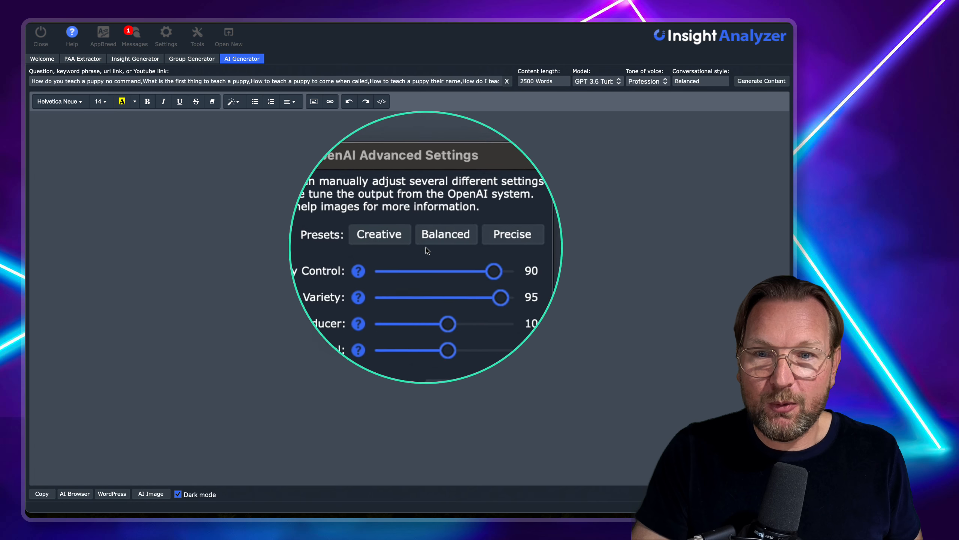
{"action": "left_click", "coordinate": [435, 245]}
{"action": "left_click", "coordinate": [474, 242]}
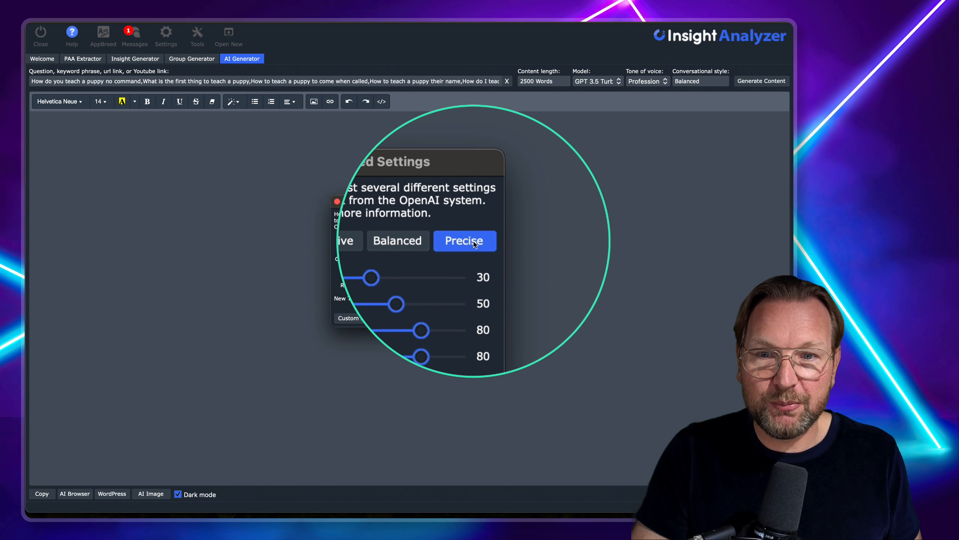
{"action": "left_click", "coordinate": [422, 242]}
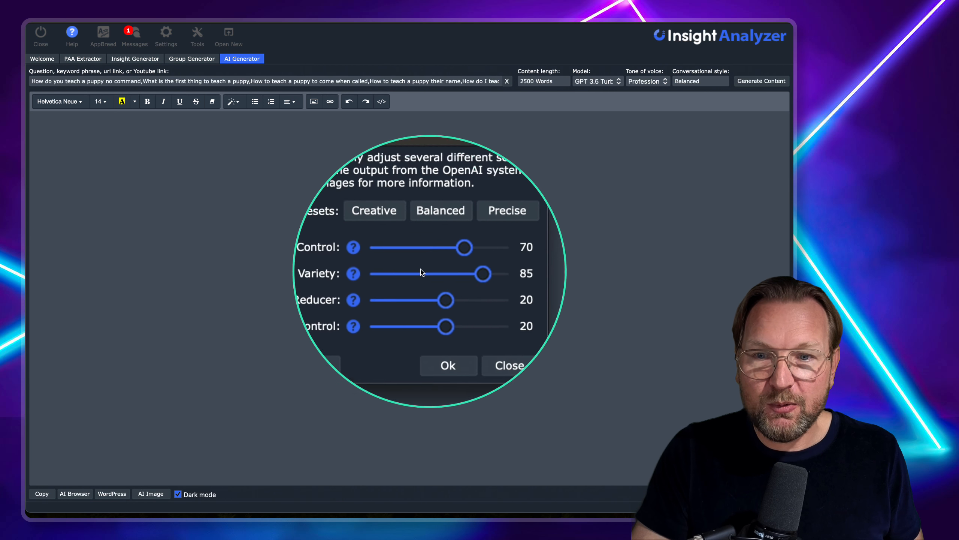
{"action": "left_click_drag", "start_coordinate": [443, 254], "coordinate": [458, 274]}
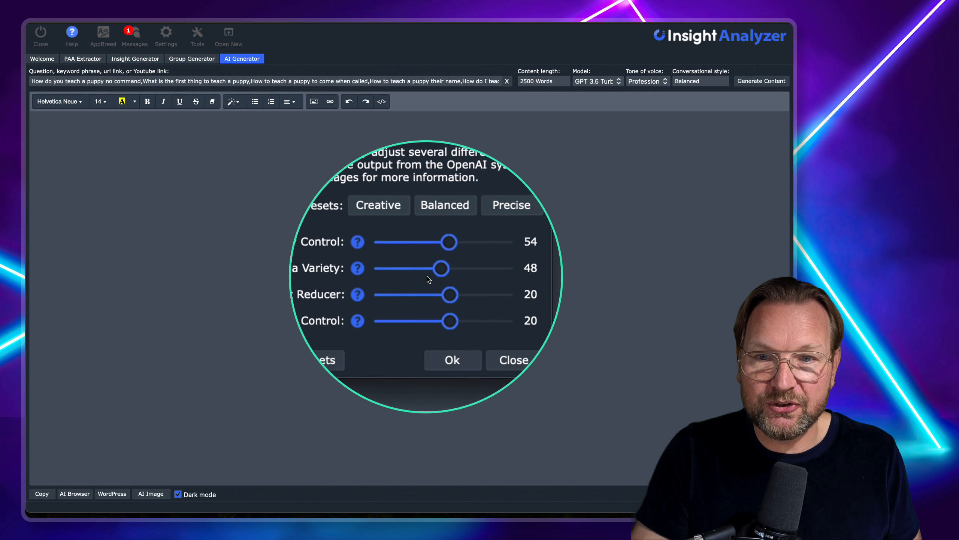
{"action": "left_click", "coordinate": [437, 246]}
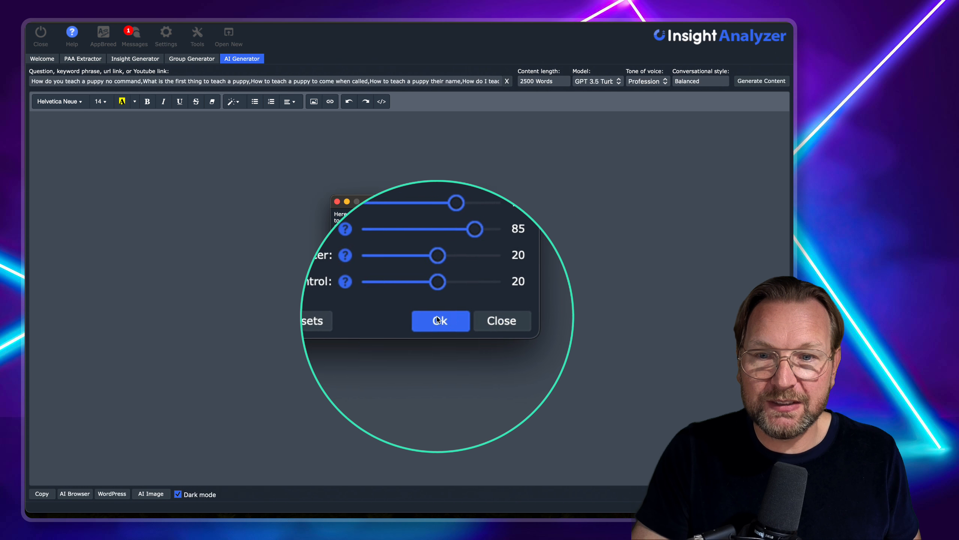
{"action": "left_click", "coordinate": [437, 319]}
Step: Generate the article from the grouped keywords, make its title bold, and read through the text
{"action": "left_click", "coordinate": [762, 81]}
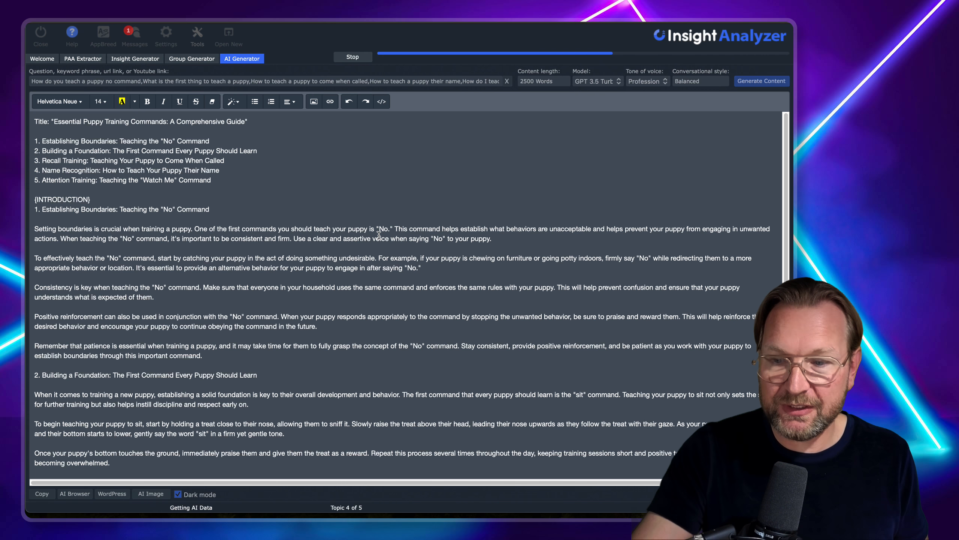
{"action": "left_click", "coordinate": [306, 146]}
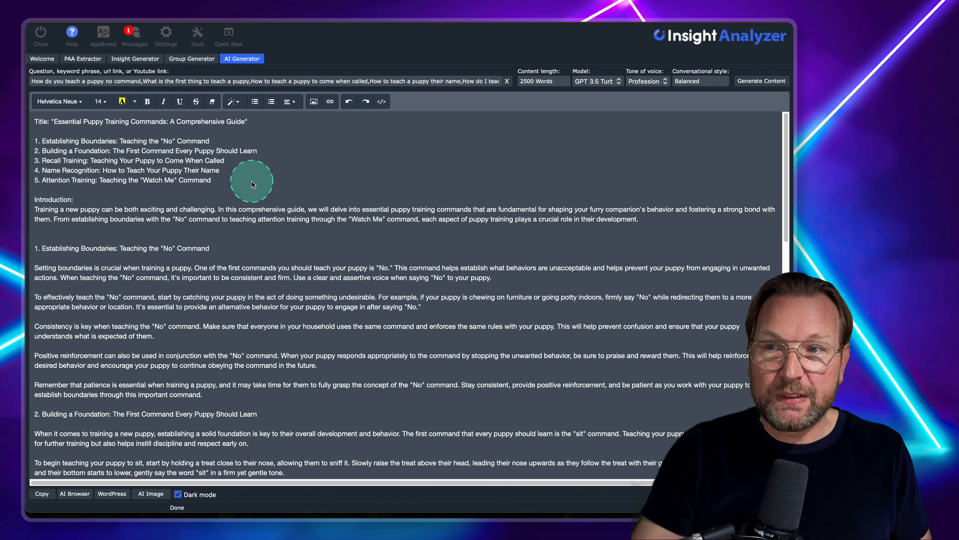
{"action": "scroll", "coordinate": [252, 185], "scroll_direction": "down", "scroll_amount": 5}
{"action": "scroll", "coordinate": [273, 124], "scroll_direction": "up", "scroll_amount": 5}
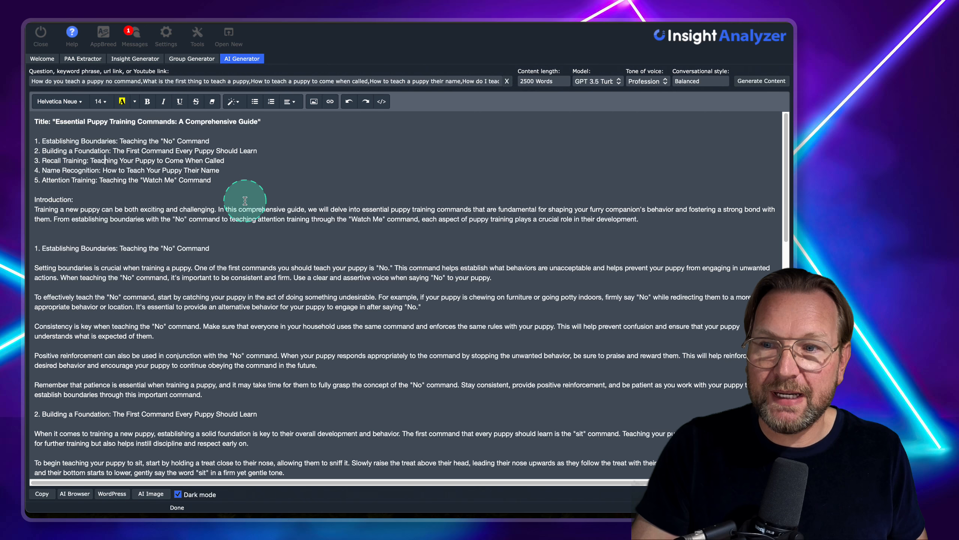
{"action": "scroll", "coordinate": [156, 298], "scroll_direction": "down", "scroll_amount": 15}
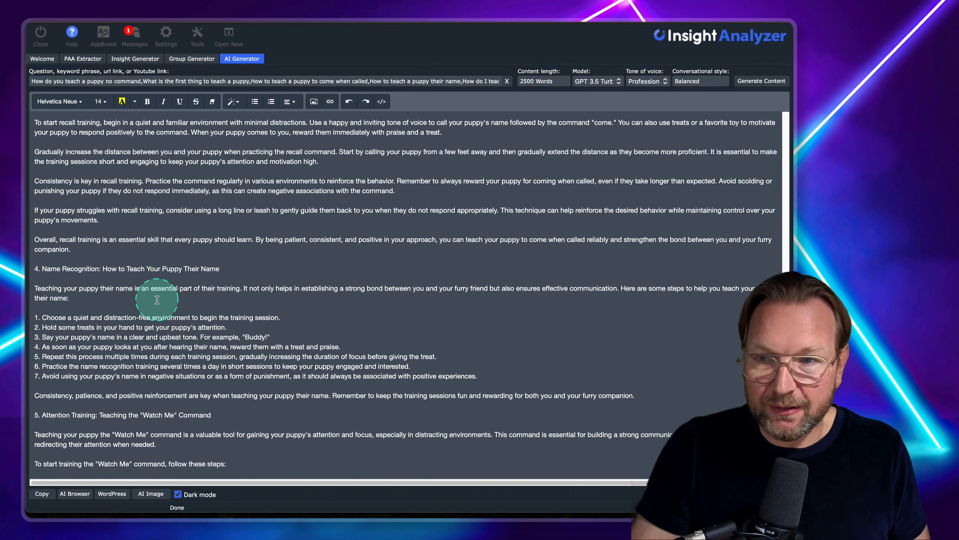
{"action": "scroll", "coordinate": [221, 288], "scroll_direction": "down", "scroll_amount": 3}
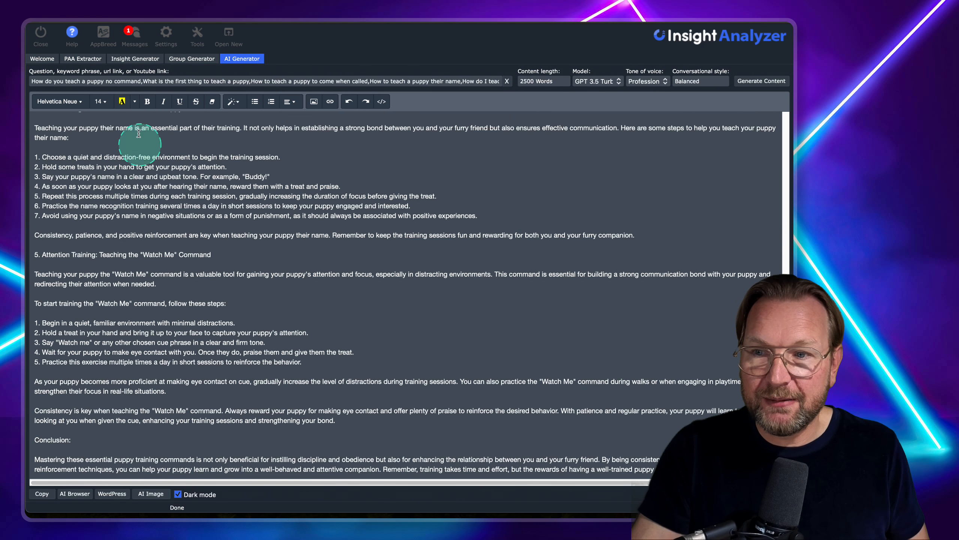
{"action": "scroll", "coordinate": [179, 179], "scroll_direction": "up", "scroll_amount": 20}
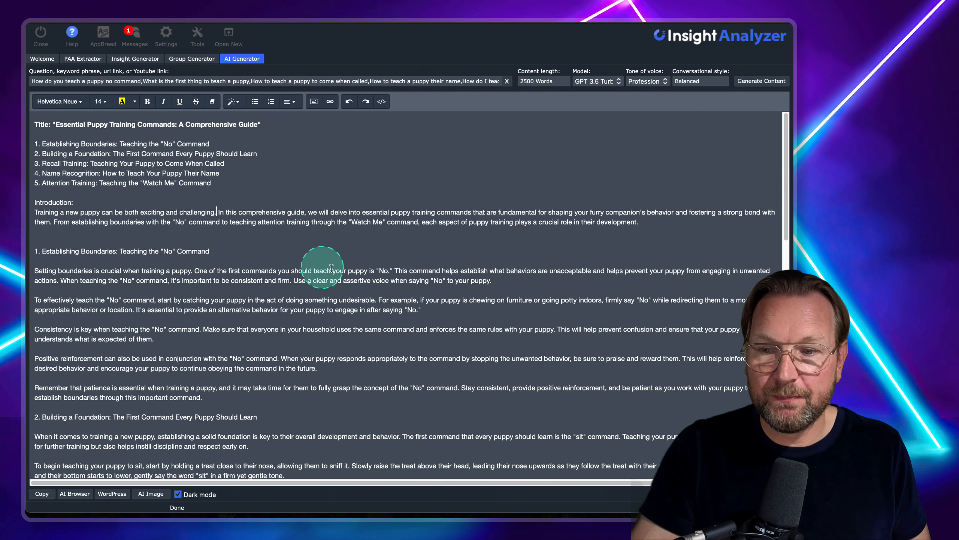
Step: Try to send the article to WordPress, view the WordPress login settings without entering anything, and return to the PAA Extractor
{"action": "left_click", "coordinate": [114, 497]}
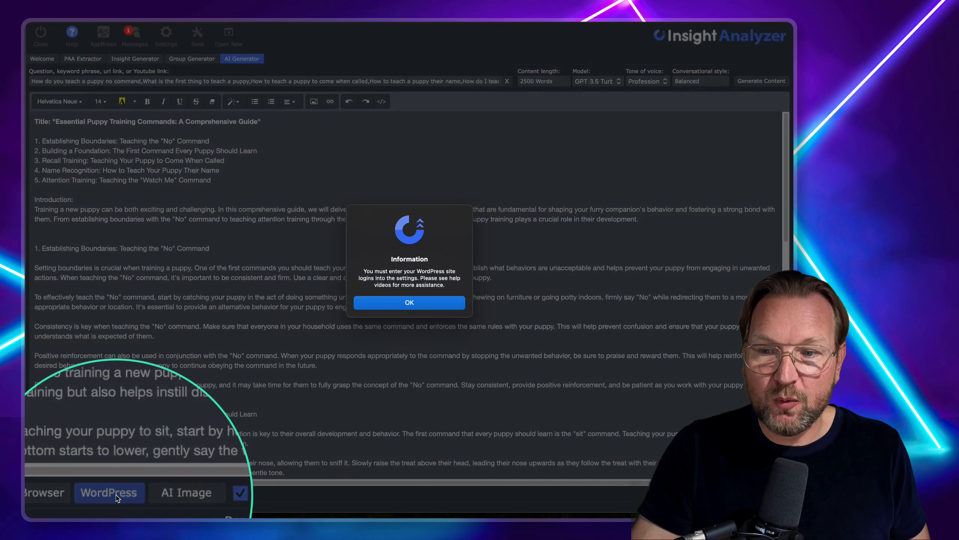
{"action": "left_click", "coordinate": [411, 303]}
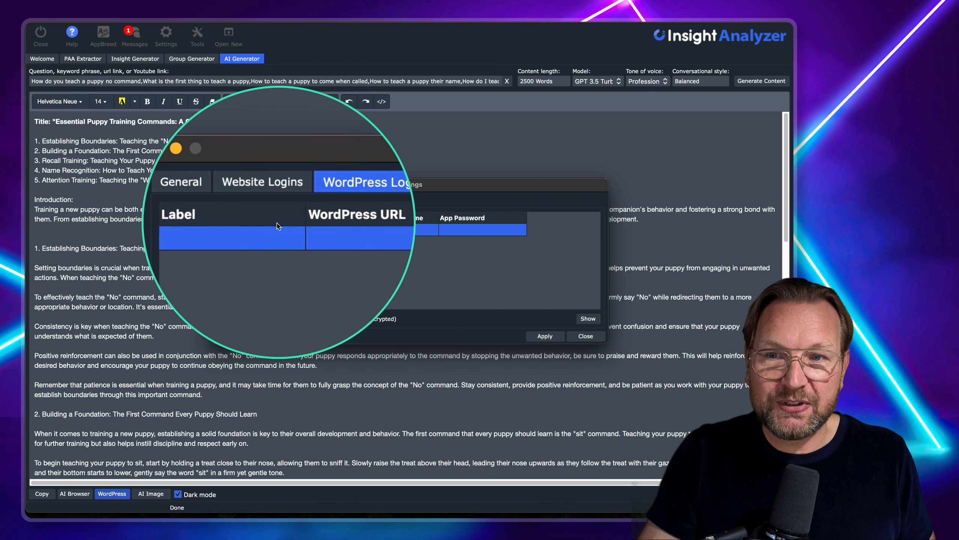
{"action": "left_click", "coordinate": [272, 206]}
{"action": "left_click", "coordinate": [327, 202]}
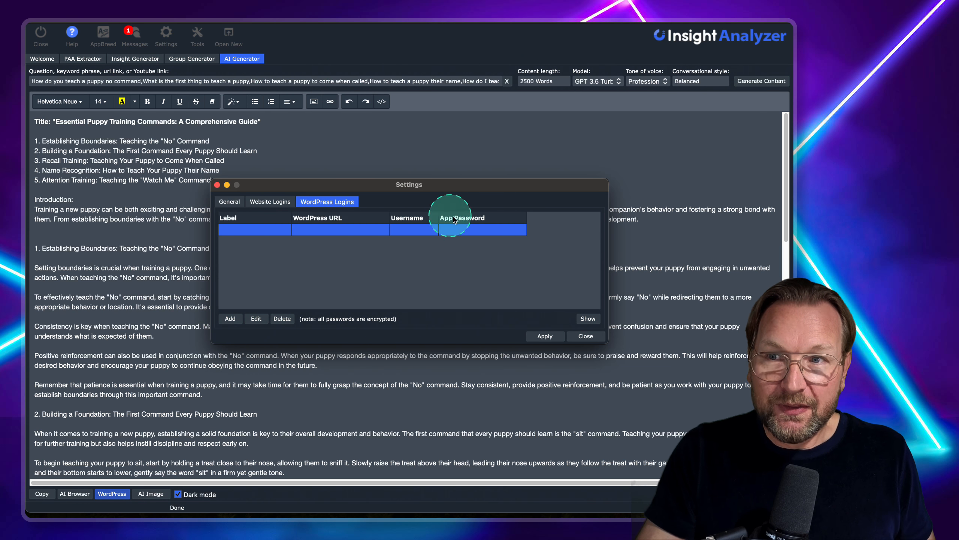
{"action": "left_click", "coordinate": [584, 337]}
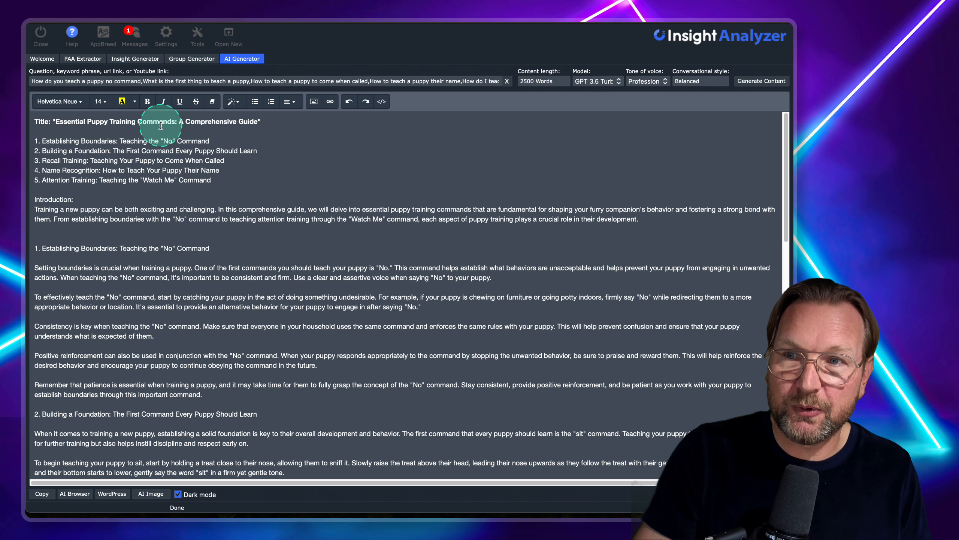
{"action": "left_click", "coordinate": [100, 64]}
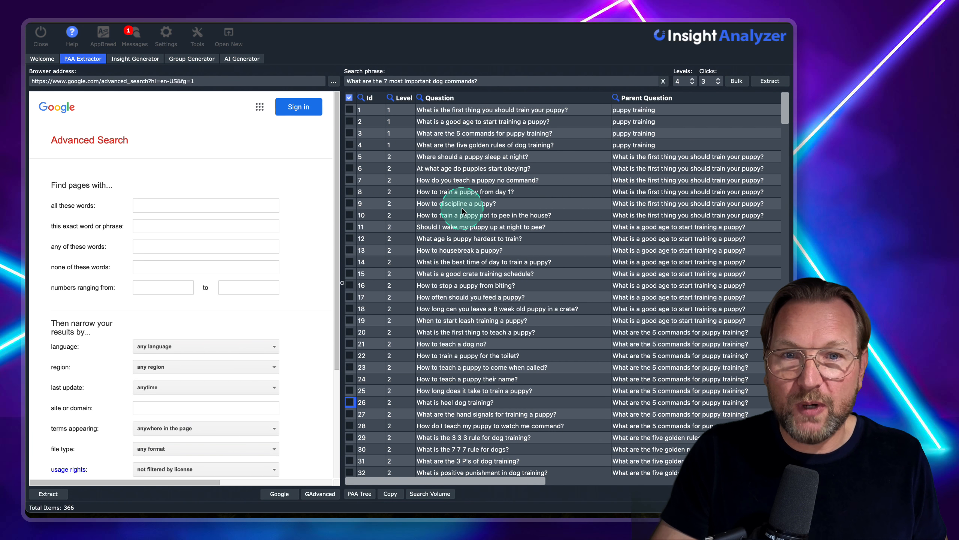
Step: Look through the options for sending a question to the AI Browser, and view the link title, link and text columns of the extracted questions
{"action": "right_click", "coordinate": [444, 184]}
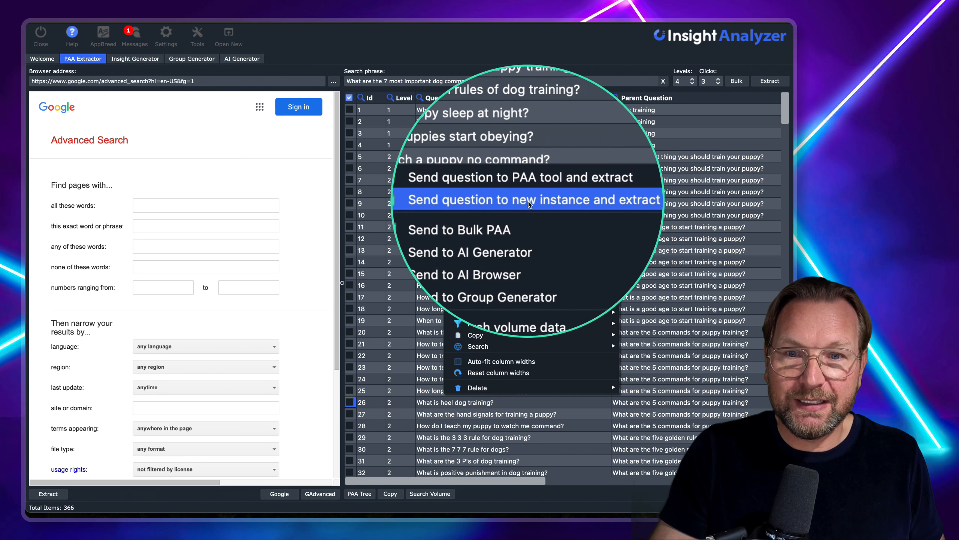
{"action": "mouse_move", "coordinate": [506, 234]}
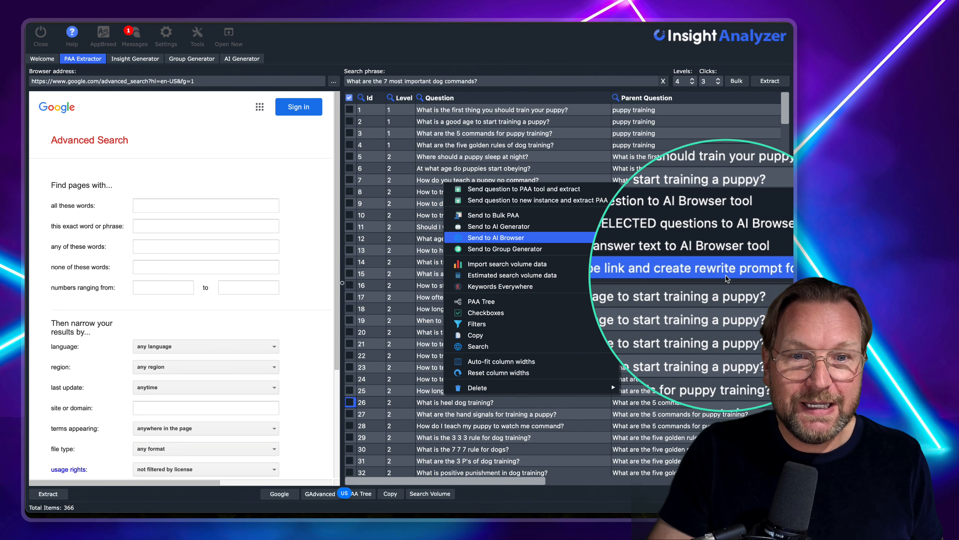
{"action": "left_click", "coordinate": [468, 149]}
{"action": "scroll", "coordinate": [471, 149], "scroll_direction": "down", "scroll_amount": 3}
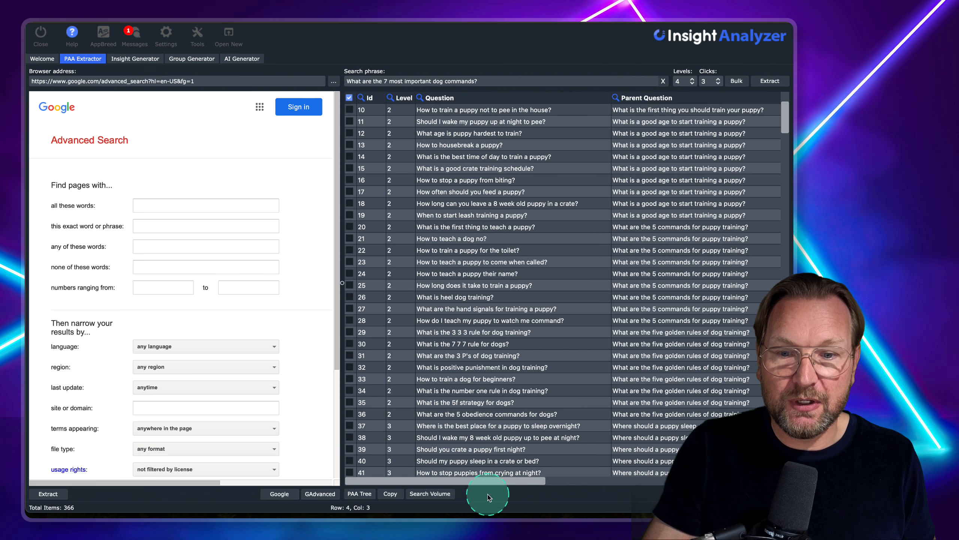
{"action": "left_click_drag", "start_coordinate": [493, 487], "coordinate": [626, 175]}
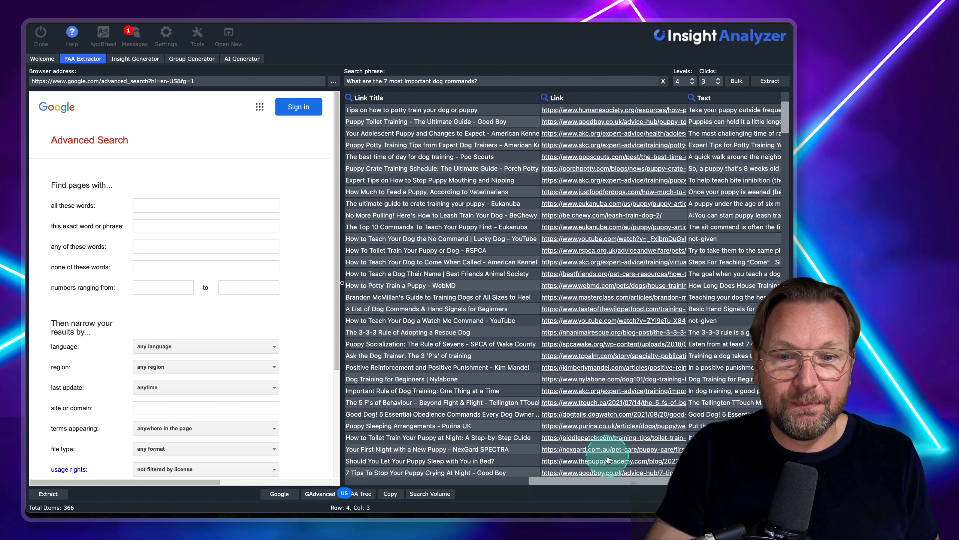
{"action": "mouse_move", "coordinate": [600, 484]}
{"action": "left_mouse_down"}
{"action": "mouse_move", "coordinate": [472, 488]}
{"action": "mouse_move", "coordinate": [589, 484]}
{"action": "left_mouse_up"}
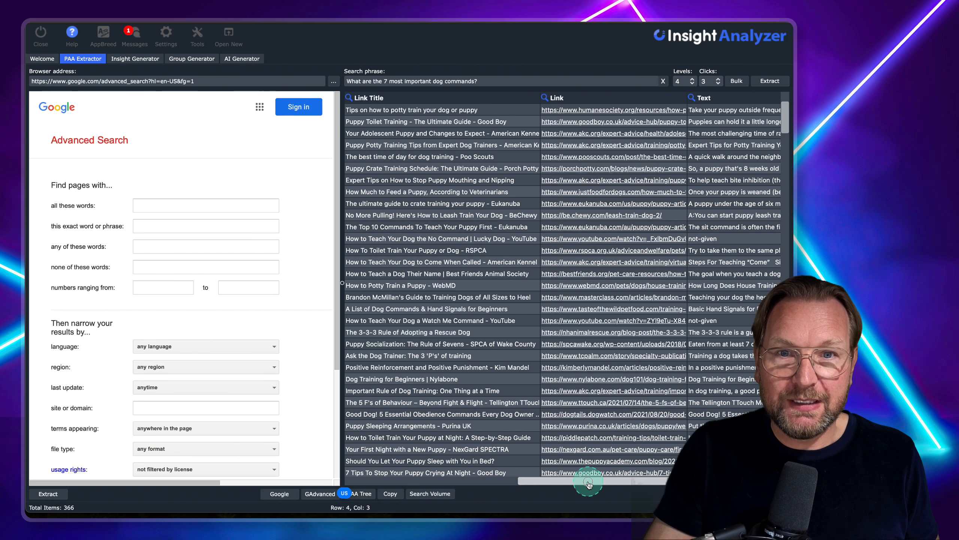
Step: Send the selected question "How often should you feed a puppy?" to the AI Browser tool
{"action": "right_click", "coordinate": [453, 136]}
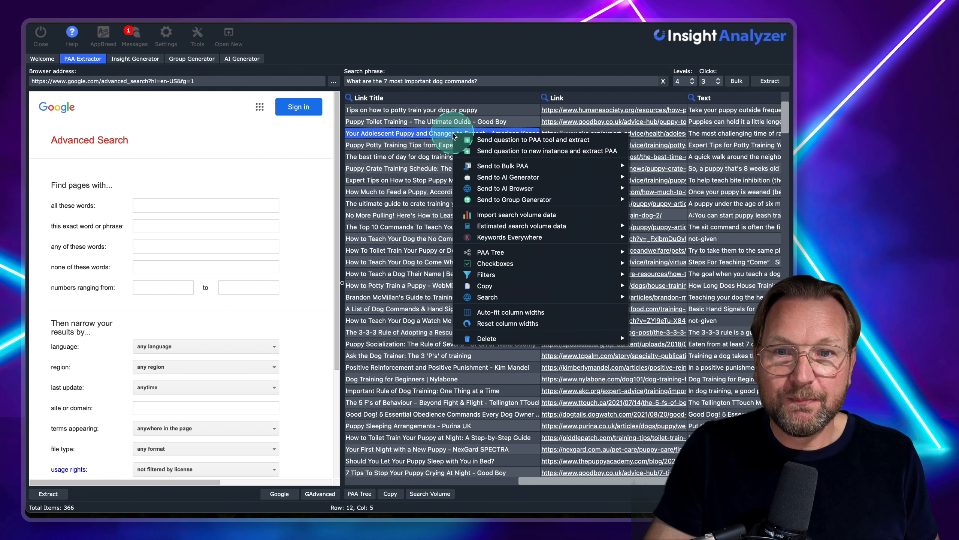
{"action": "mouse_move", "coordinate": [527, 180]}
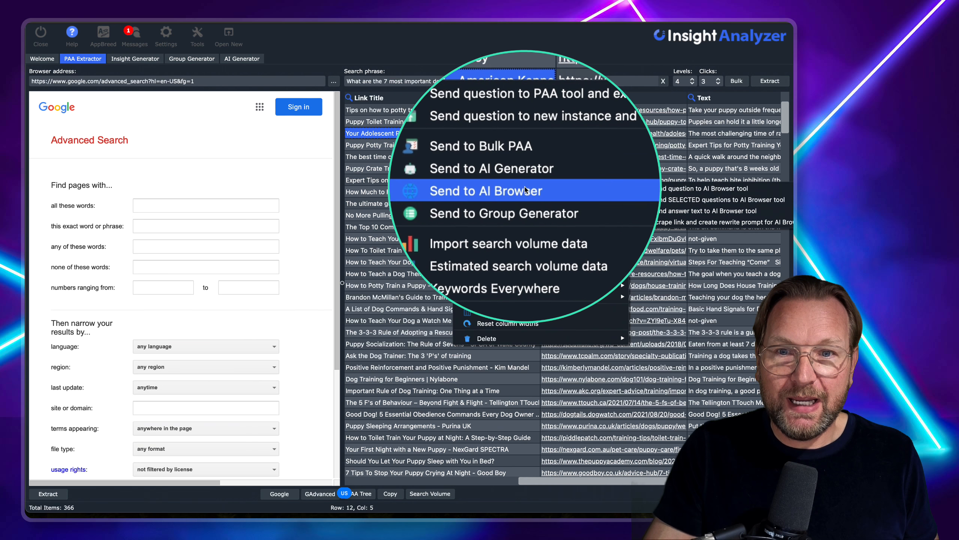
{"action": "mouse_move", "coordinate": [623, 188]}
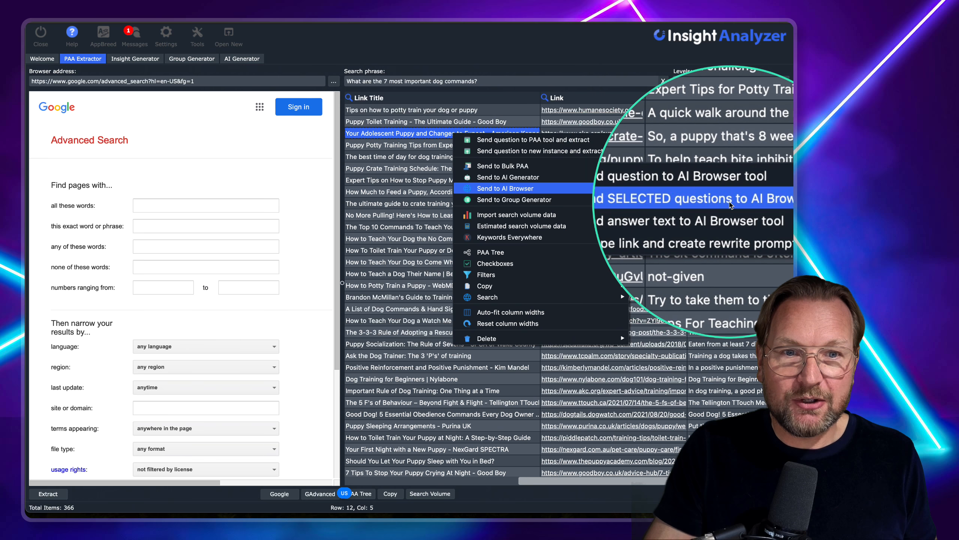
{"action": "left_click", "coordinate": [729, 204]}
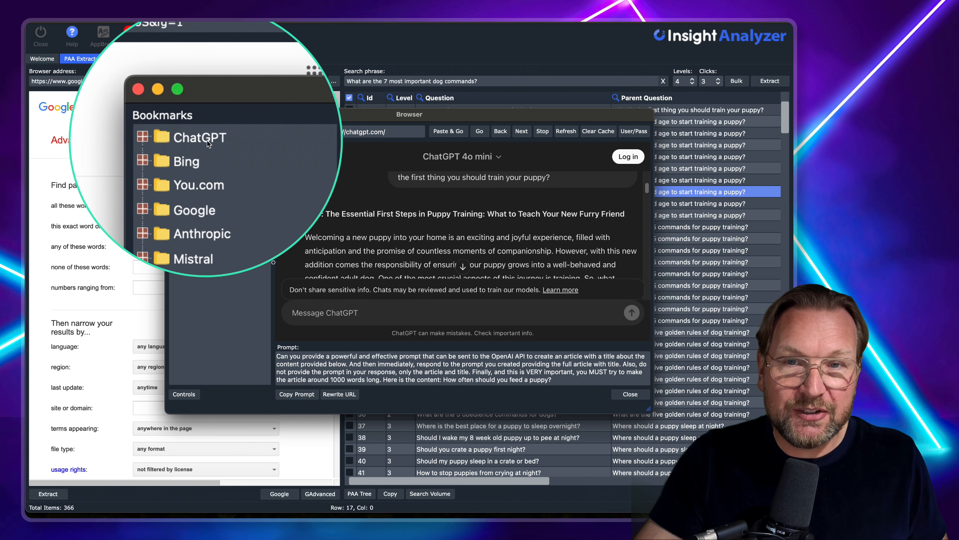
Step: Expand the Bing, You.com and Google bookmark folders to view their AI chat services
{"action": "left_click", "coordinate": [189, 161]}
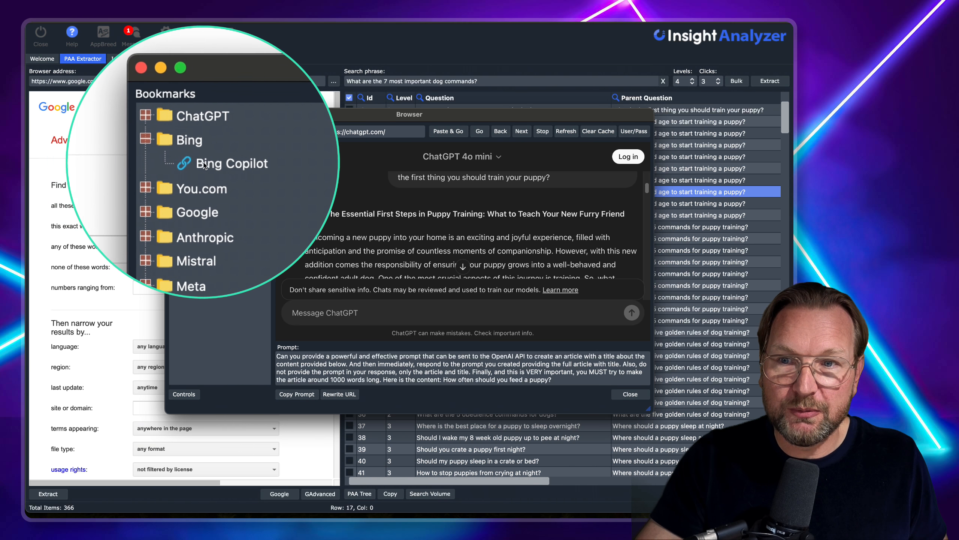
{"action": "left_click", "coordinate": [174, 175]}
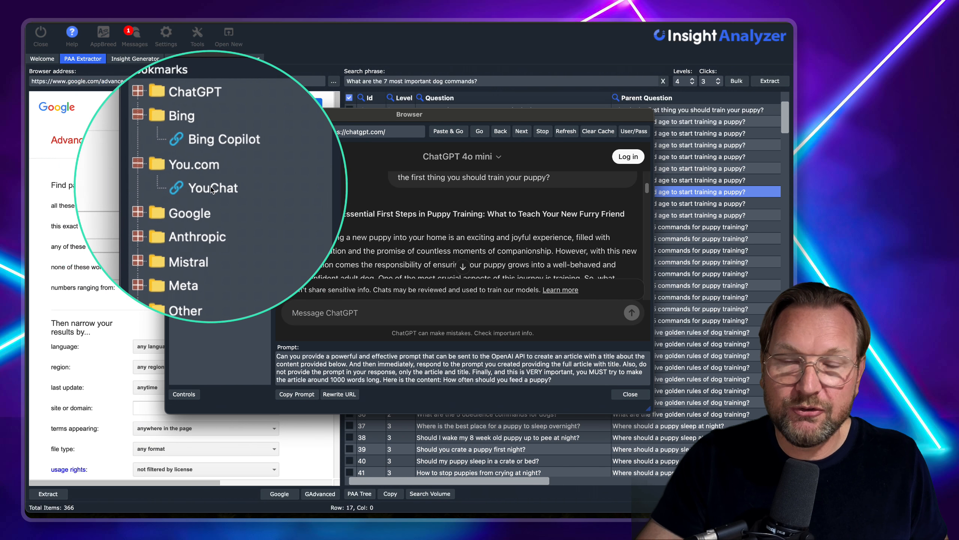
{"action": "left_click", "coordinate": [190, 207]}
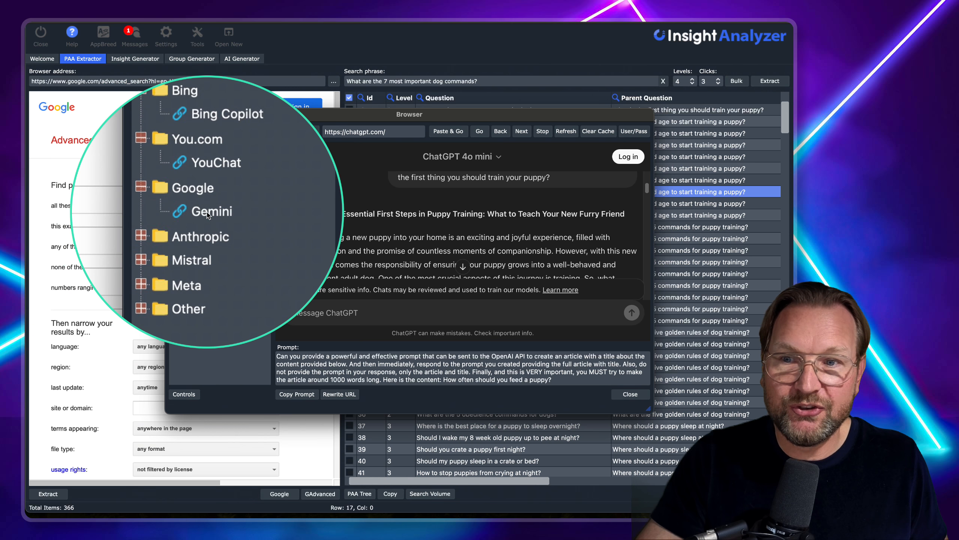
Step: Copy the prepared article prompt about how often to feed a puppy into the ChatGPT message and submit it
{"action": "left_click", "coordinate": [397, 329]}
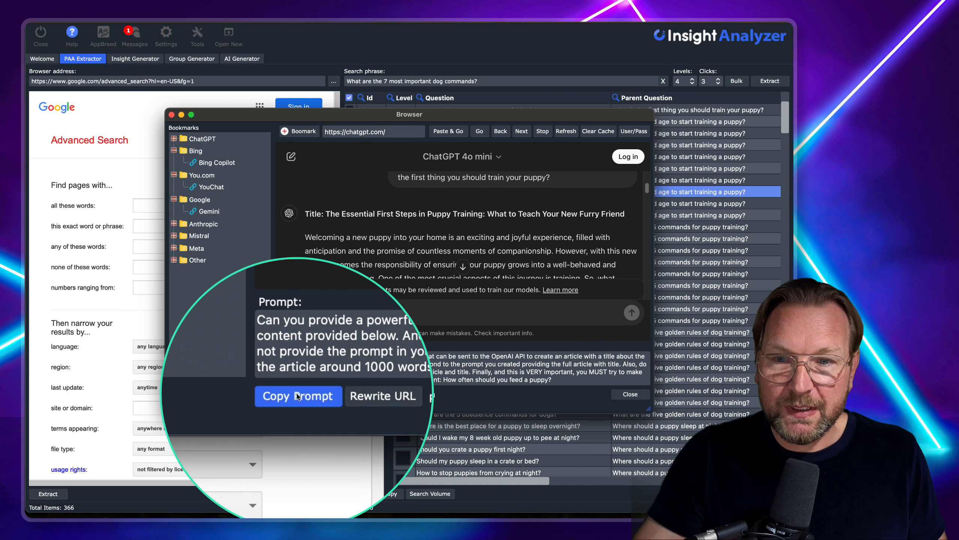
{"action": "type", "text": "Can you provide a powerful and effective prompt that can be sent to the OpenAI API to create an article with a title about the content provided below. And then immediately, respond to the prompt you created providing the full article with title. Also, do not provide the prompt in your response, only the article and title. Finally, and this is VERY important, you MUST try to make the article around 1000 words long. Here is the content: How often should you feed a puppy?"}
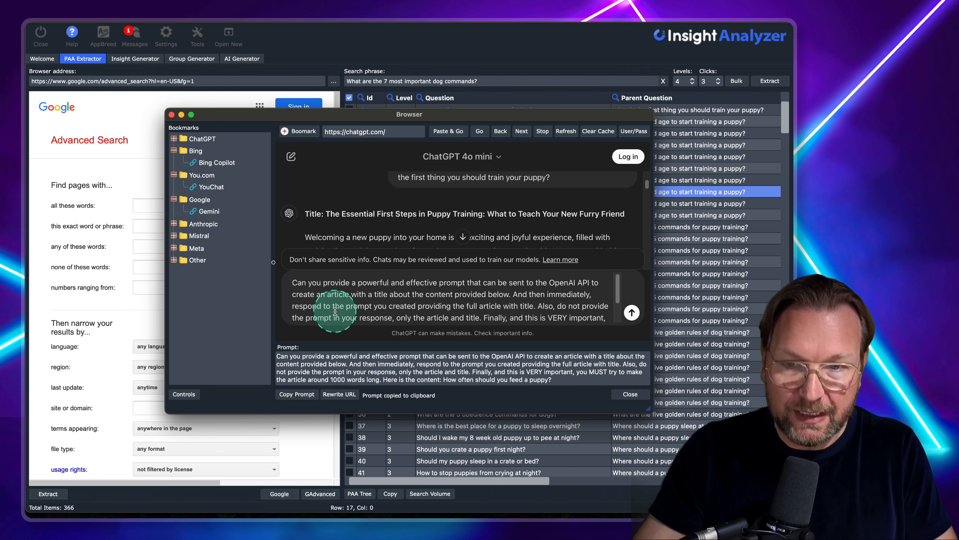
{"action": "left_click", "coordinate": [632, 313]}
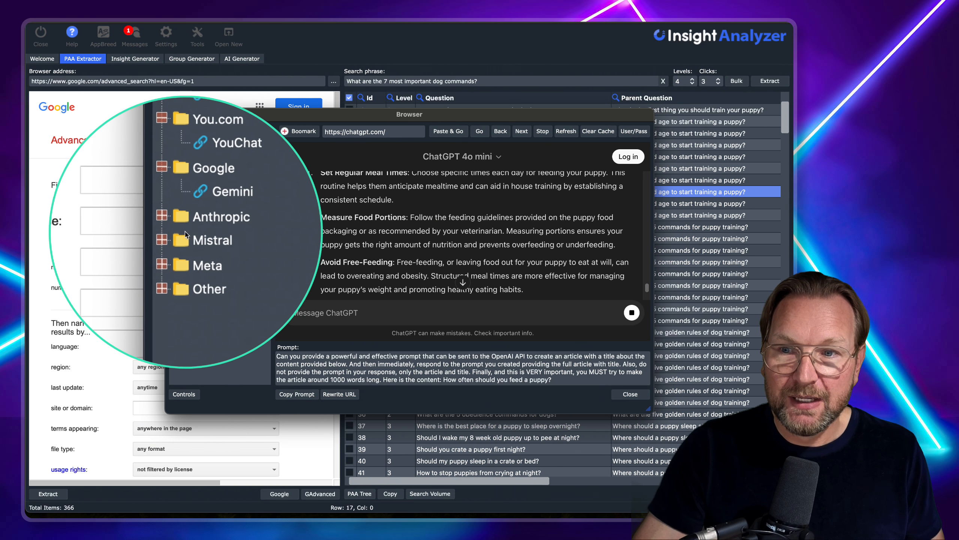
Step: Expand the Anthropic, Mistral, Meta and Other bookmark folders to view the remaining AI services
{"action": "left_click", "coordinate": [162, 215]}
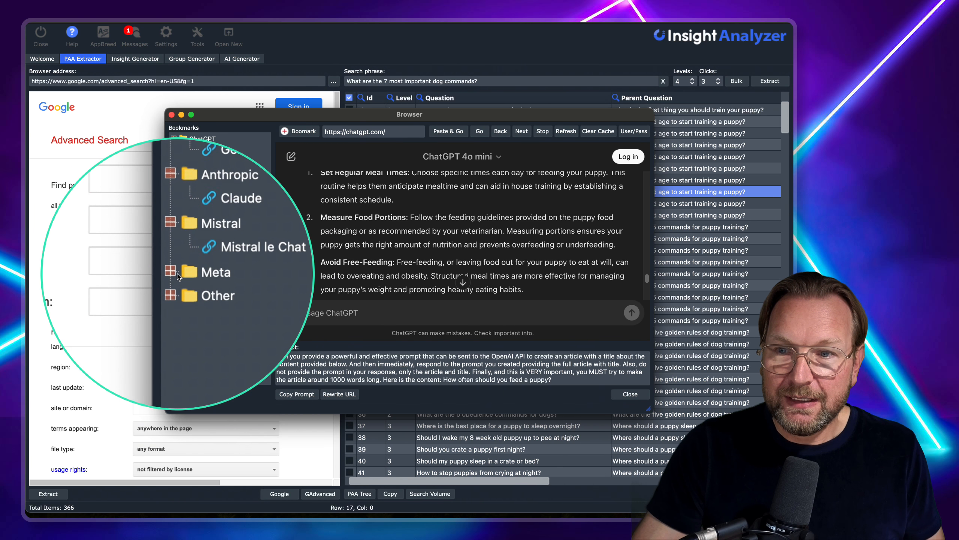
{"action": "left_click", "coordinate": [178, 277]}
{"action": "left_click", "coordinate": [167, 295]}
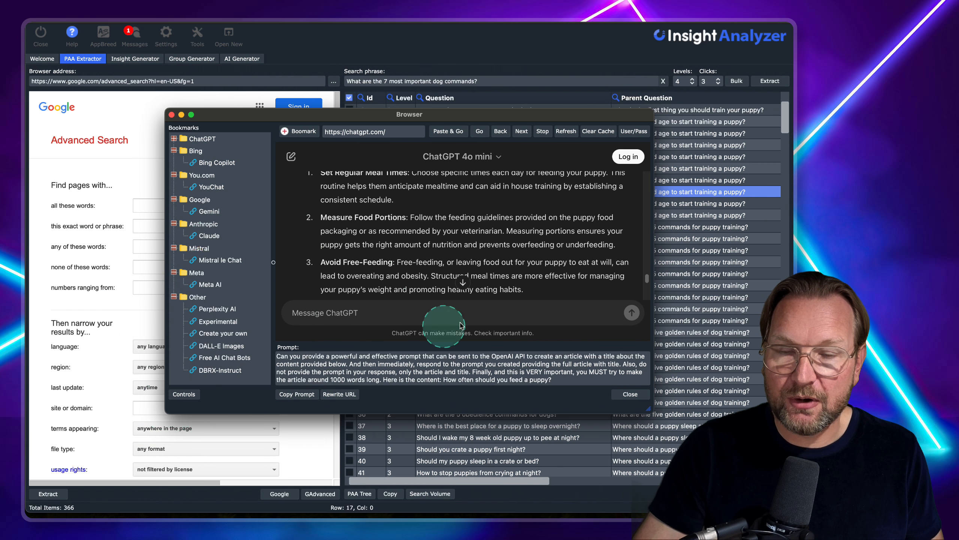
Step: Read through the ChatGPT article on puppy feeding schedules and close the AI Browser
{"action": "scroll", "coordinate": [485, 269], "scroll_direction": "down", "scroll_amount": 15}
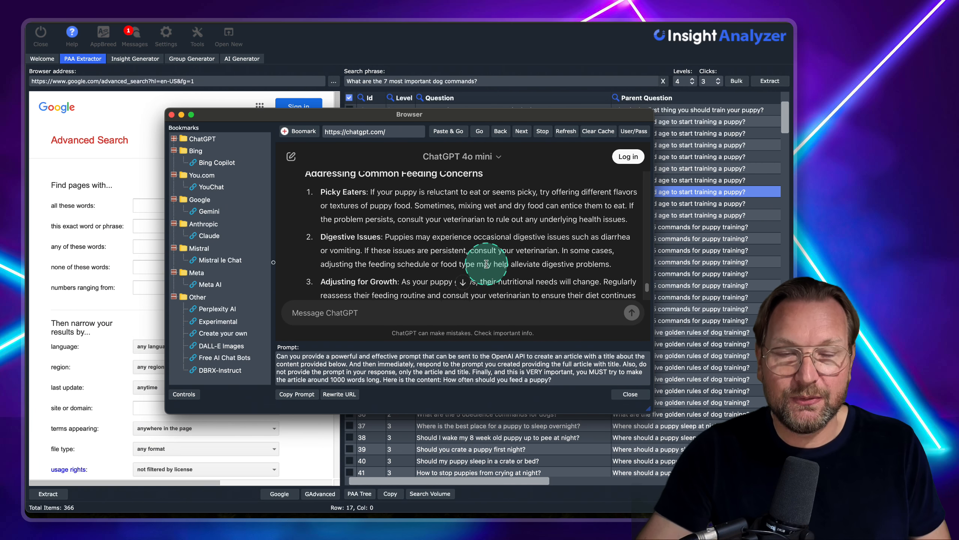
{"action": "scroll", "coordinate": [486, 264], "scroll_direction": "up", "scroll_amount": 15}
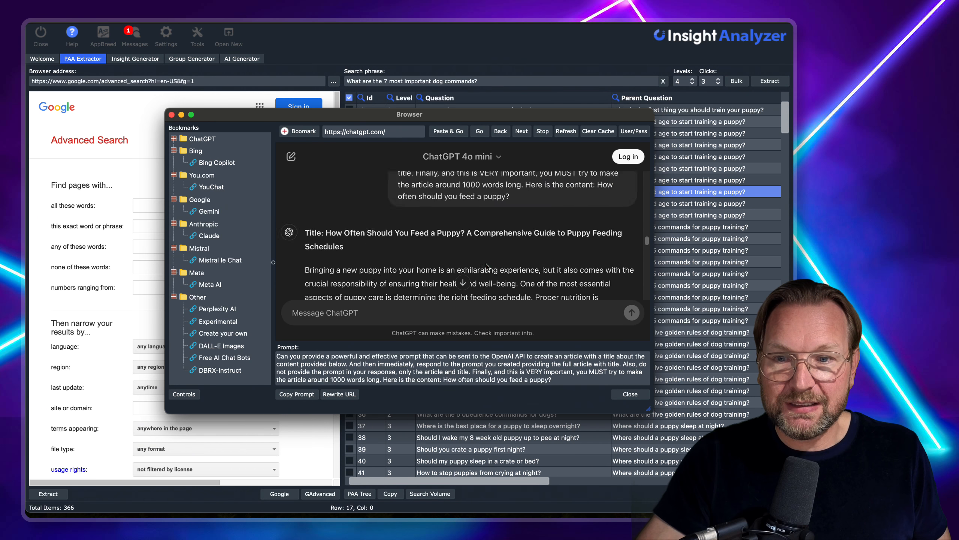
{"action": "left_click", "coordinate": [630, 394]}
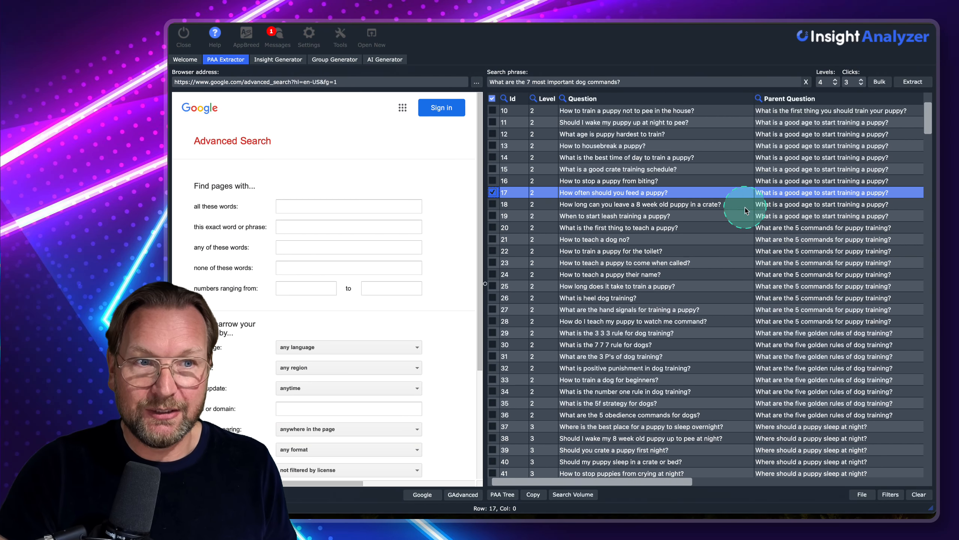
Step: Look through the extracted questions and the AnswerThePublic report on puppy training, and return to the article in Insight Analyzer's AI Generator
{"action": "scroll", "coordinate": [753, 298], "scroll_direction": "down", "scroll_amount": 8}
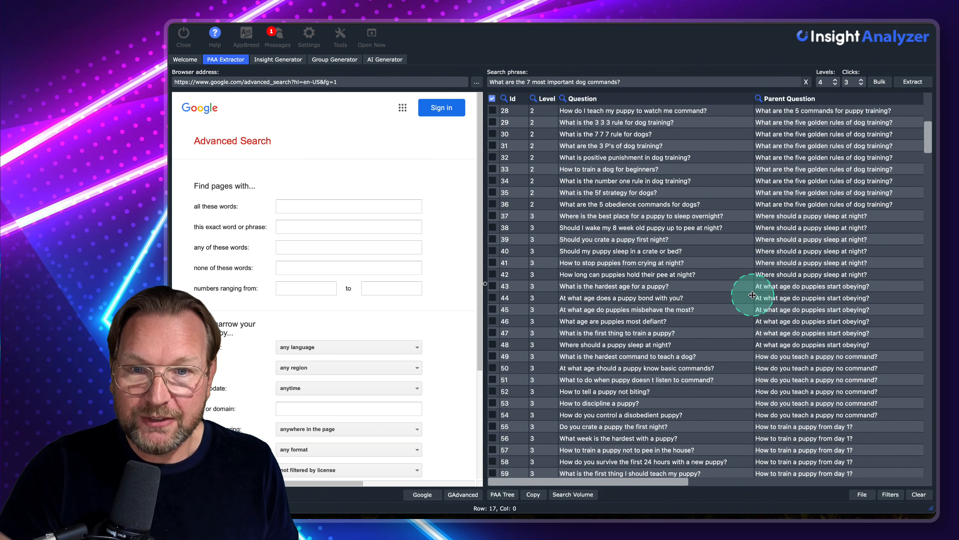
{"action": "scroll", "coordinate": [753, 295], "scroll_direction": "down", "scroll_amount": 20}
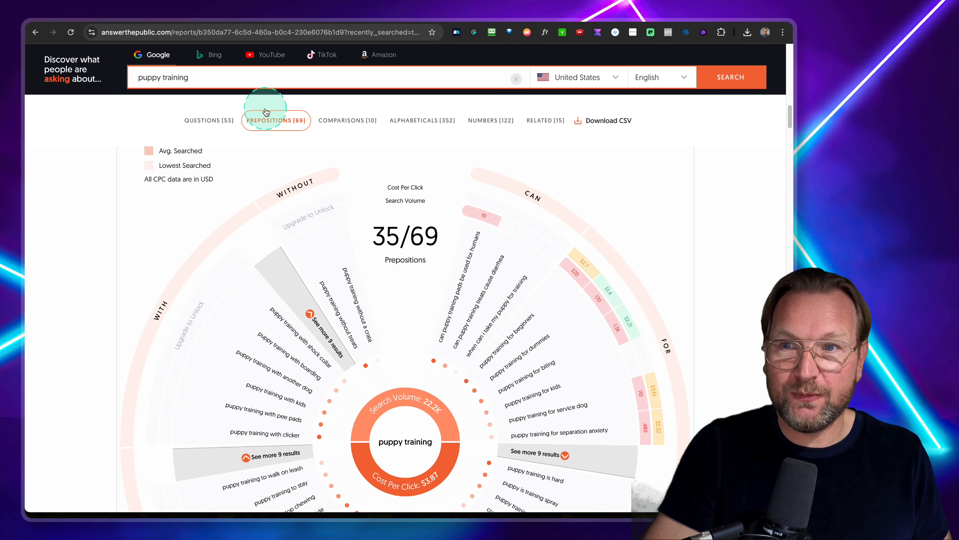
{"action": "scroll", "coordinate": [266, 121], "scroll_direction": "up", "scroll_amount": 20}
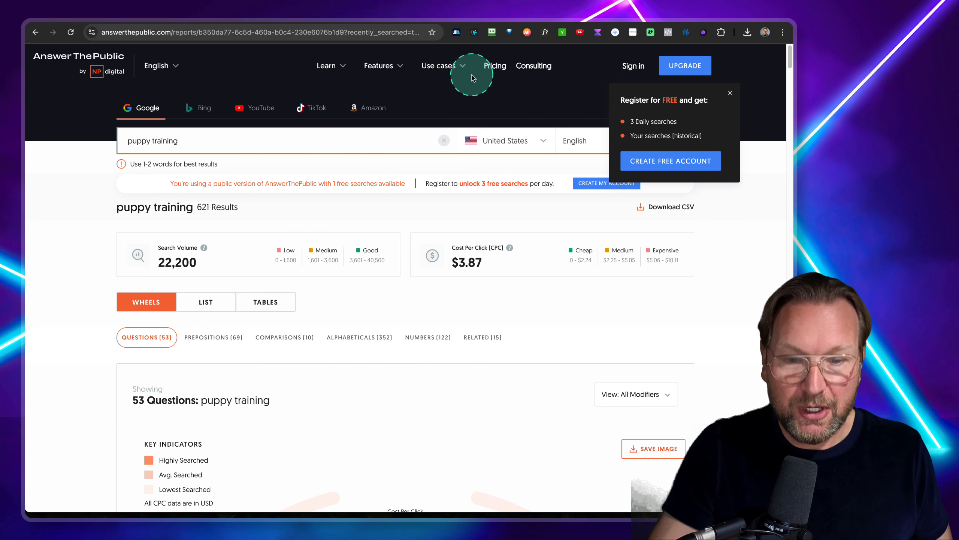
{"action": "key", "text": "super+Tab"}
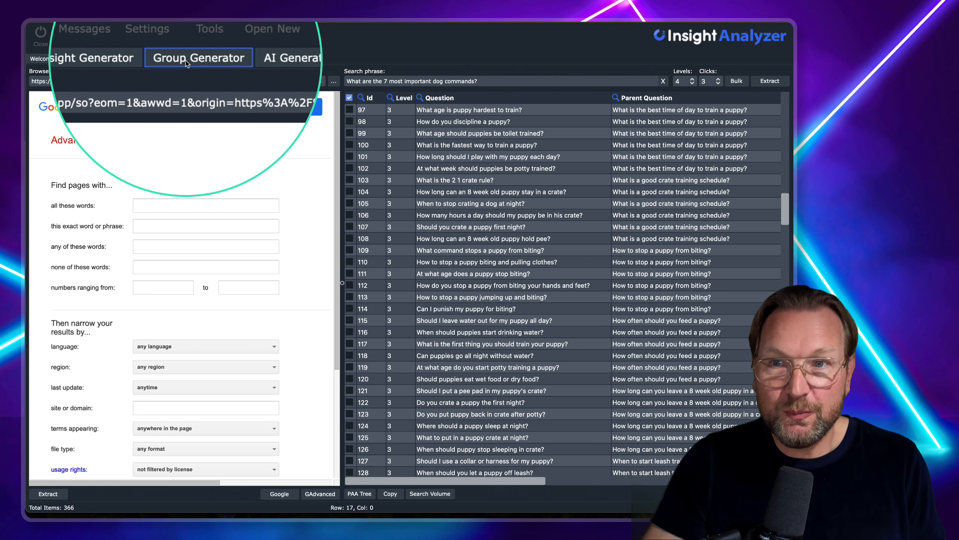
{"action": "left_click", "coordinate": [242, 63]}
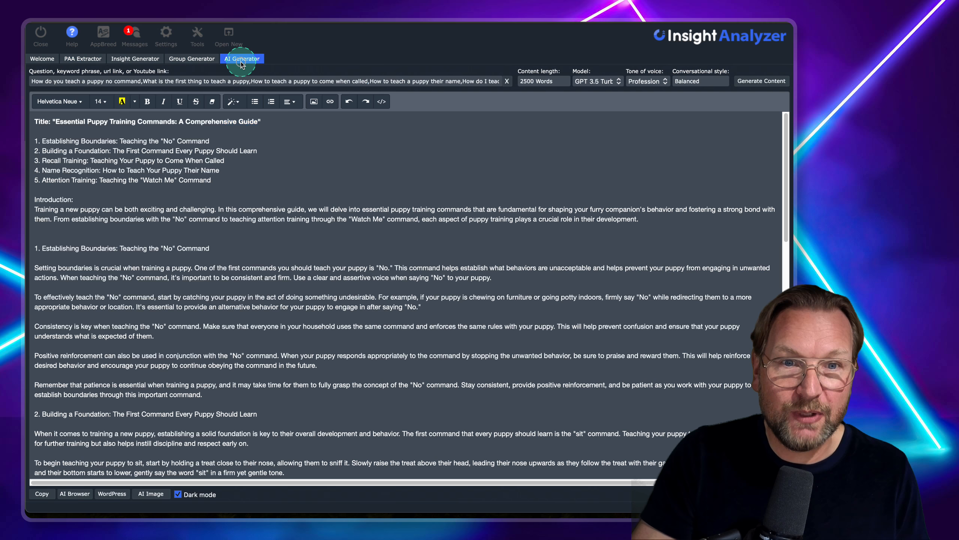